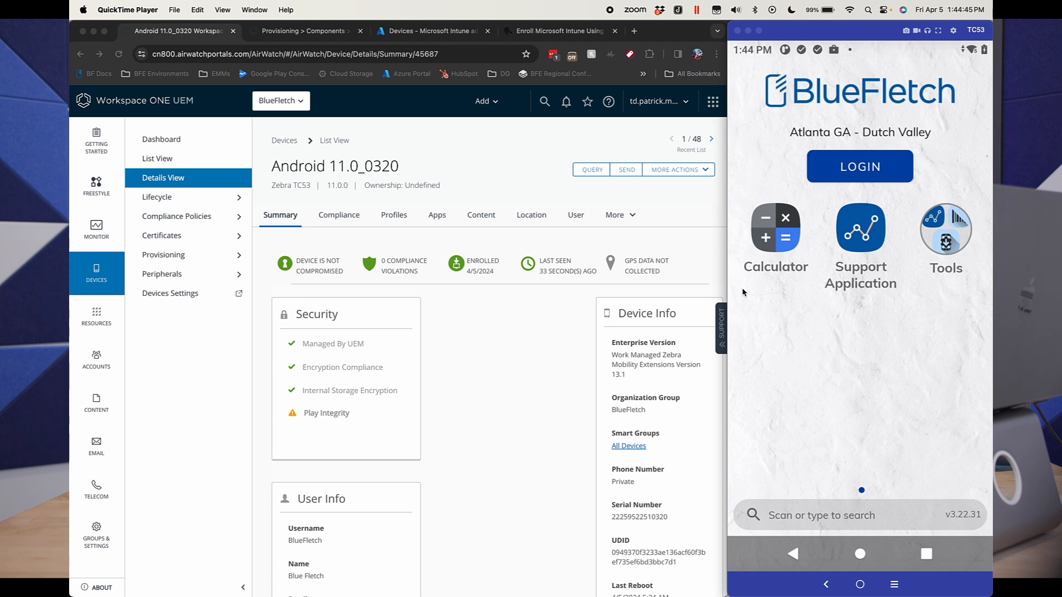
Step: Open the Zebra support article on enrolling Microsoft Intune using StageNow and read its resolution and required profile steps
{"action": "left_click", "coordinate": [557, 32]}
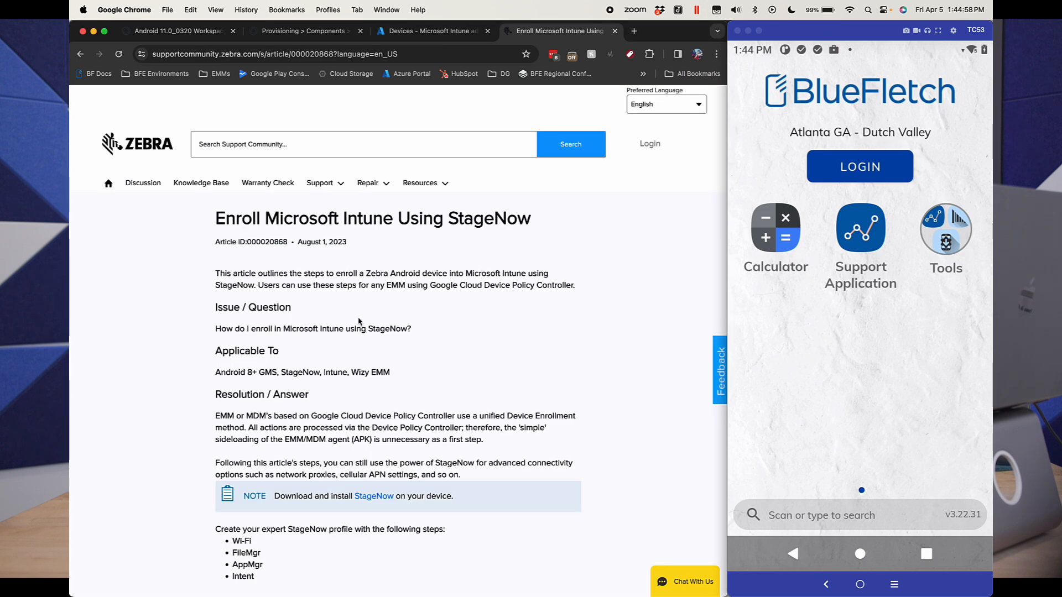
{"action": "scroll", "coordinate": [359, 321], "scroll_direction": "down", "scroll_amount": 2}
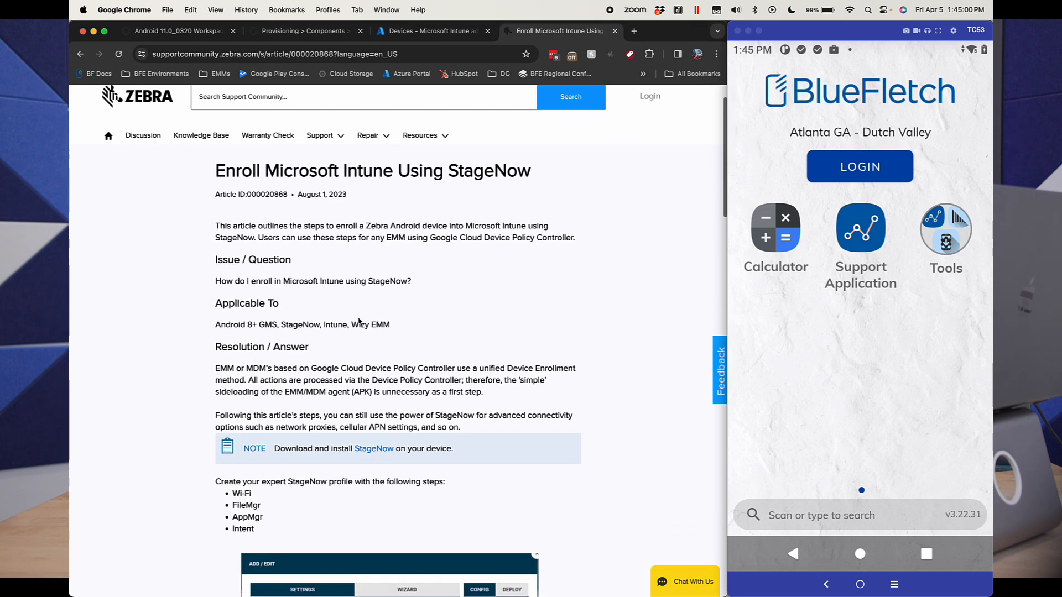
{"action": "scroll", "coordinate": [358, 321], "scroll_direction": "down", "scroll_amount": 1}
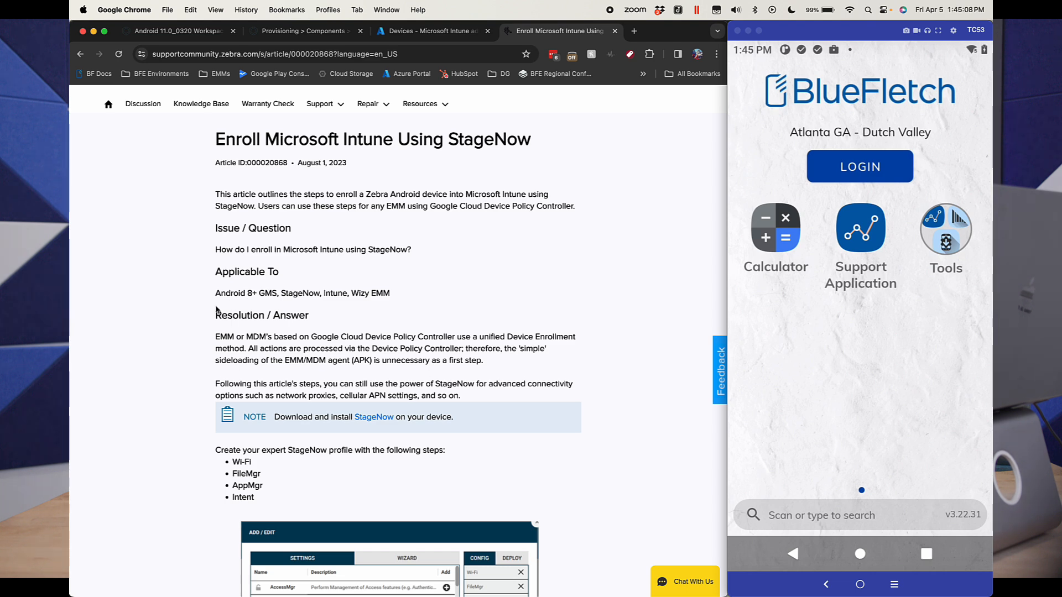
{"action": "scroll", "coordinate": [216, 310], "scroll_direction": "down", "scroll_amount": 2}
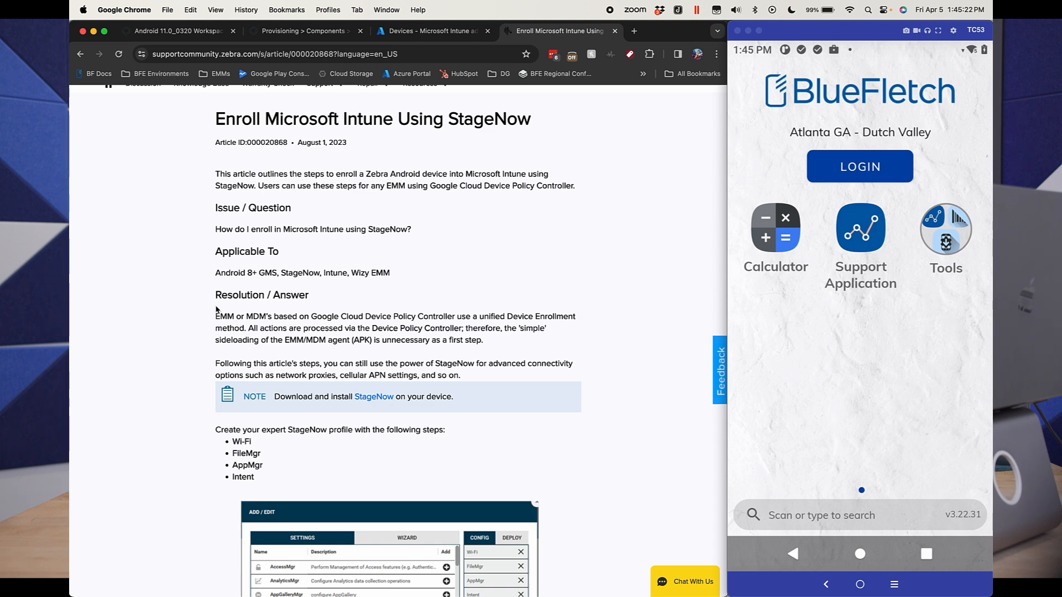
{"action": "scroll", "coordinate": [216, 308], "scroll_direction": "down", "scroll_amount": 2}
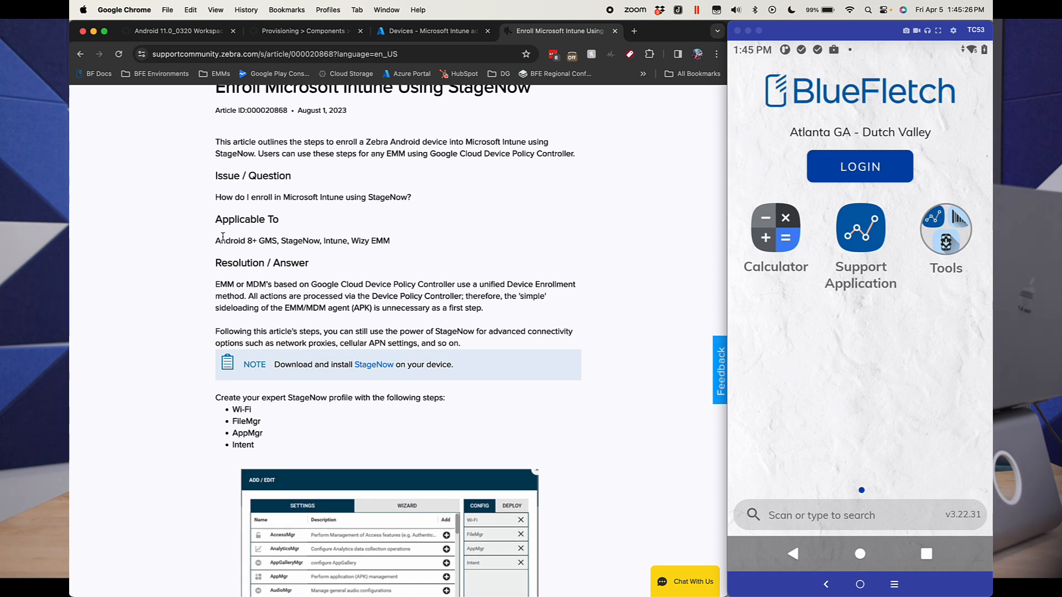
{"action": "scroll", "coordinate": [222, 236], "scroll_direction": "down", "scroll_amount": 2}
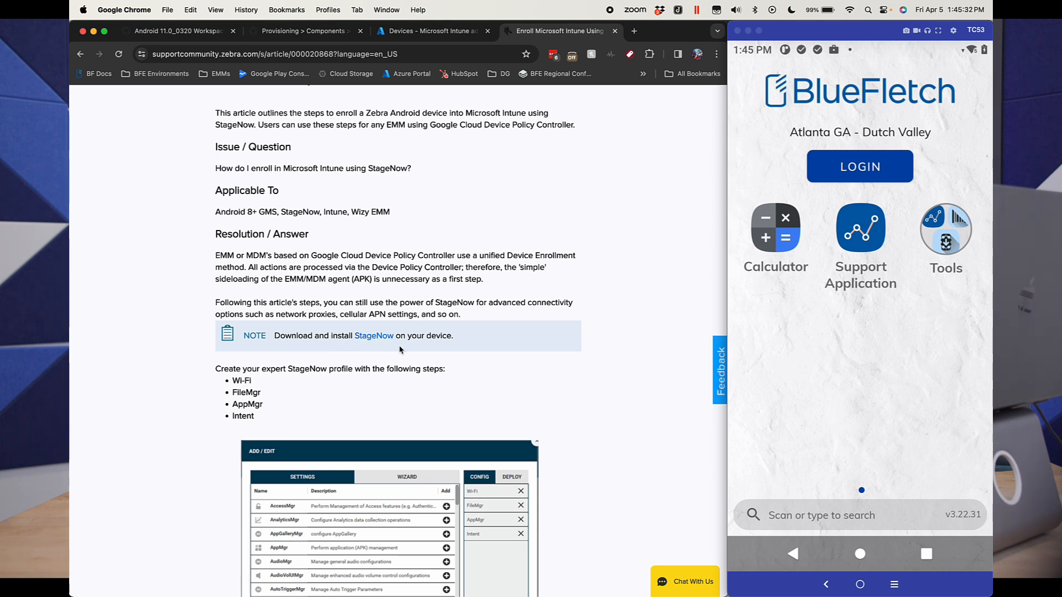
{"action": "scroll", "coordinate": [400, 350], "scroll_direction": "down", "scroll_amount": 1}
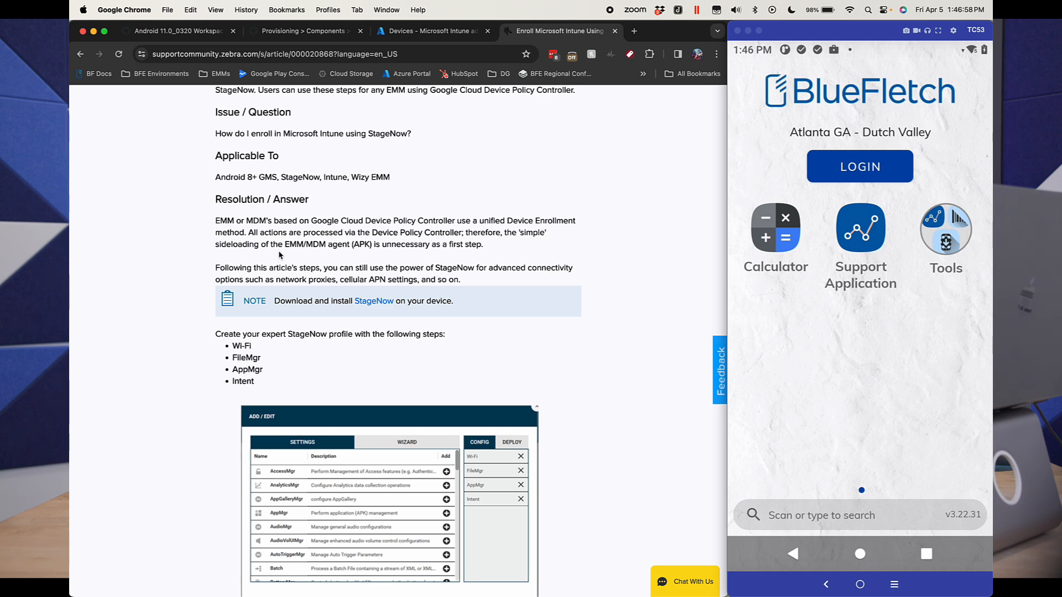
Step: Switch to StageNow and review the Enroll_Intune_Persist profile's list of configuration steps and its first Wi-Fi step's settings
{"action": "key", "text": "ctrl+Right"}
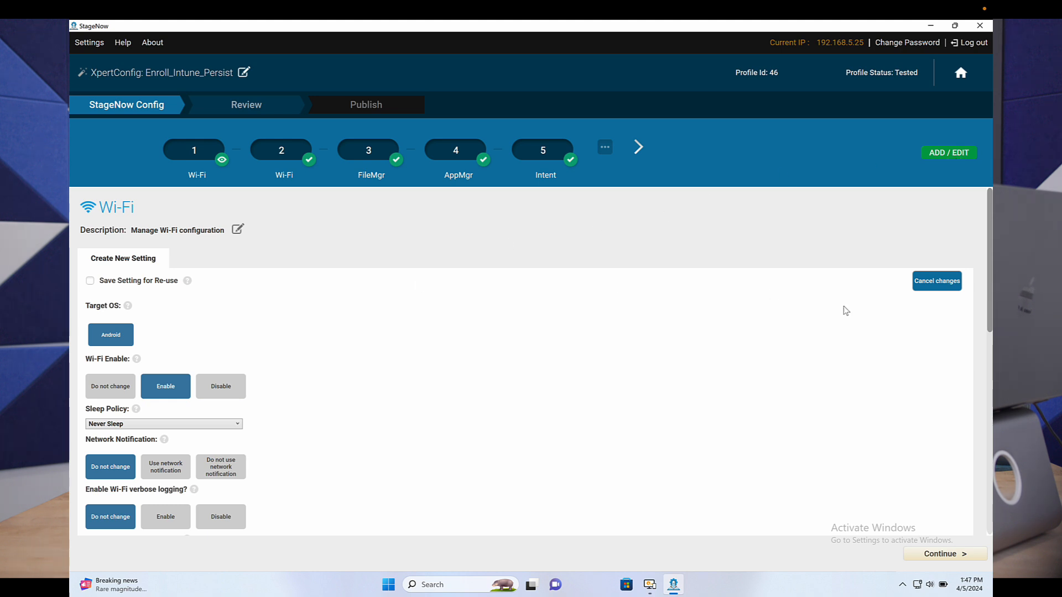
{"action": "left_click", "coordinate": [990, 281]}
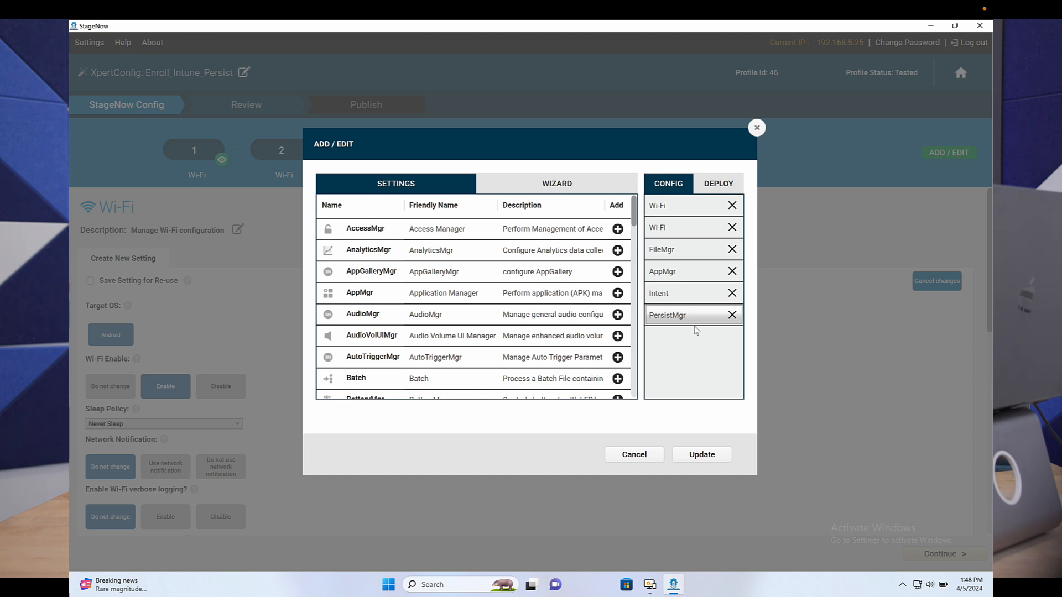
{"action": "left_click", "coordinate": [758, 129]}
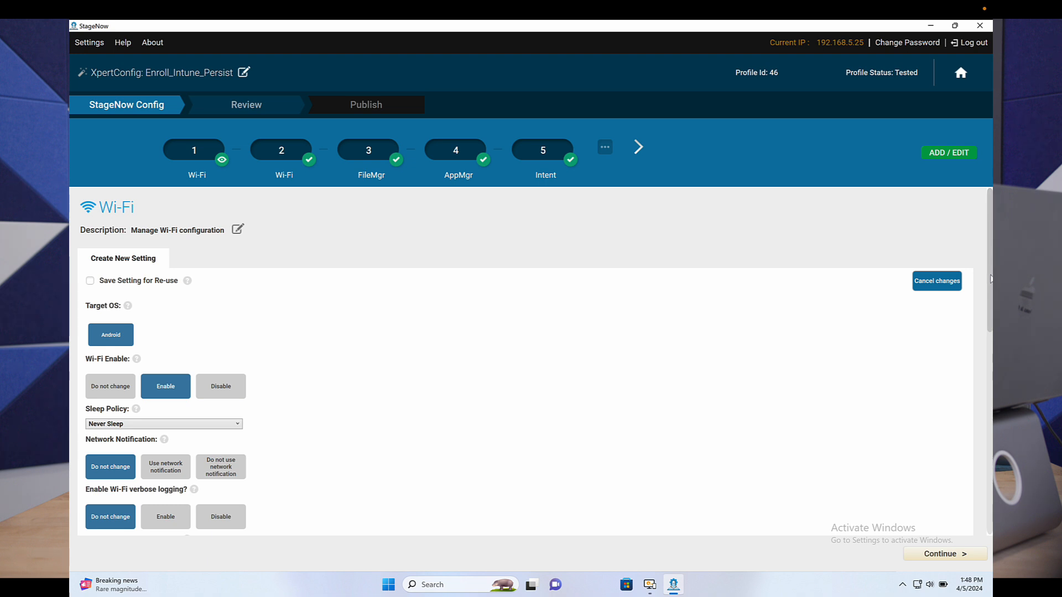
{"action": "left_click_drag", "start_coordinate": [990, 278], "coordinate": [988, 324]}
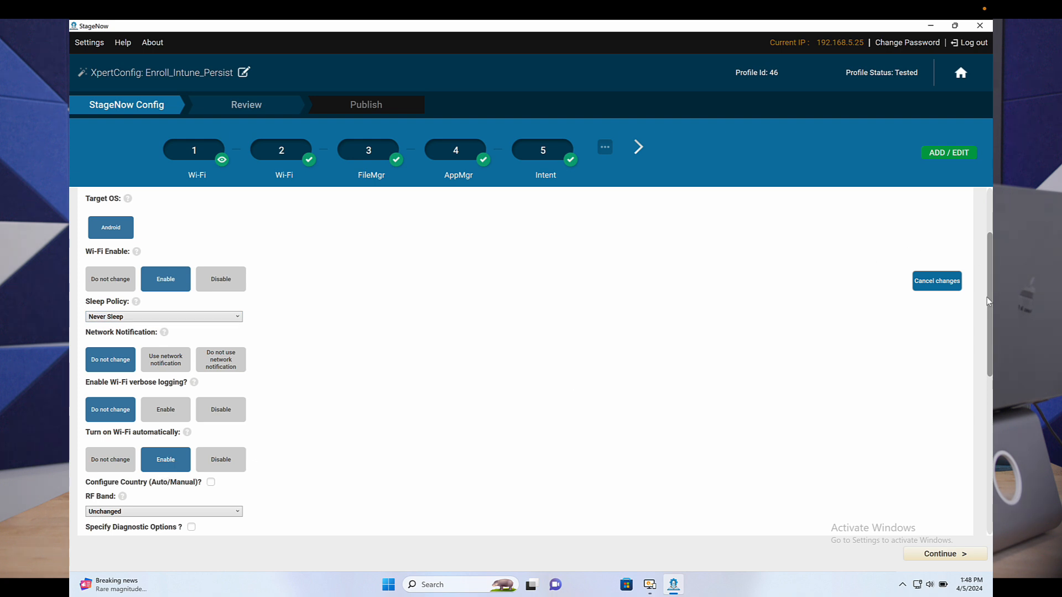
{"action": "left_click_drag", "start_coordinate": [986, 297], "coordinate": [988, 339]}
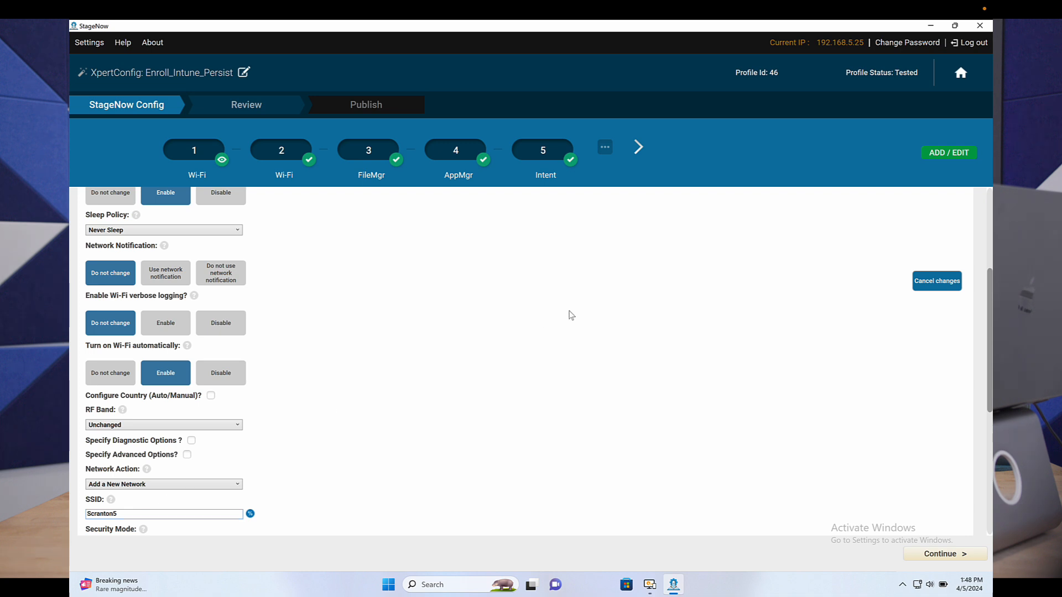
Step: Review the network action and SSID in the second Wi-Fi step, and advance to the FileMgr step
{"action": "left_click", "coordinate": [297, 155]}
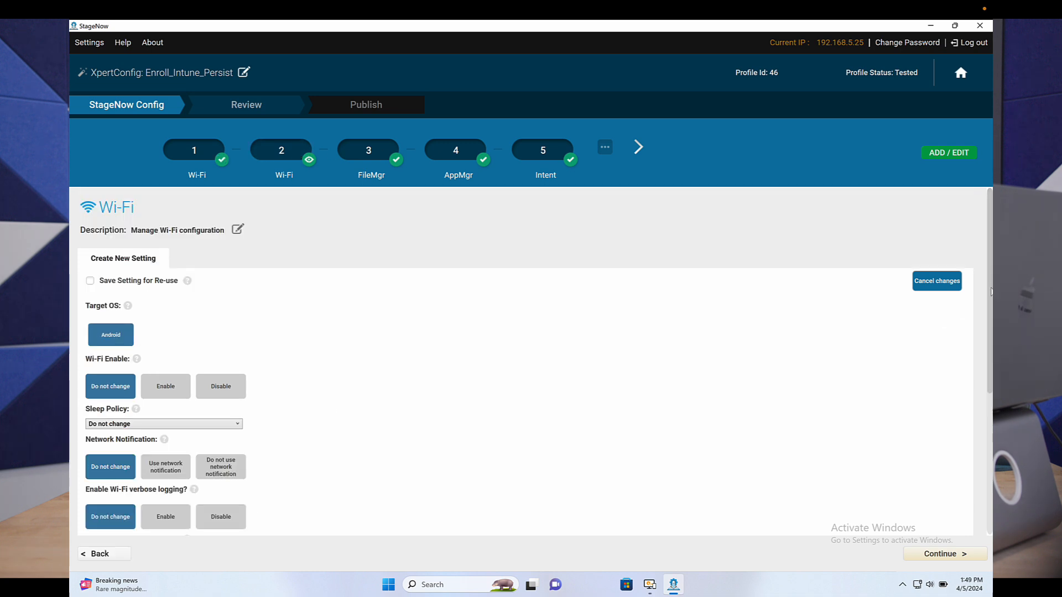
{"action": "left_click_drag", "start_coordinate": [986, 285], "coordinate": [990, 391]}
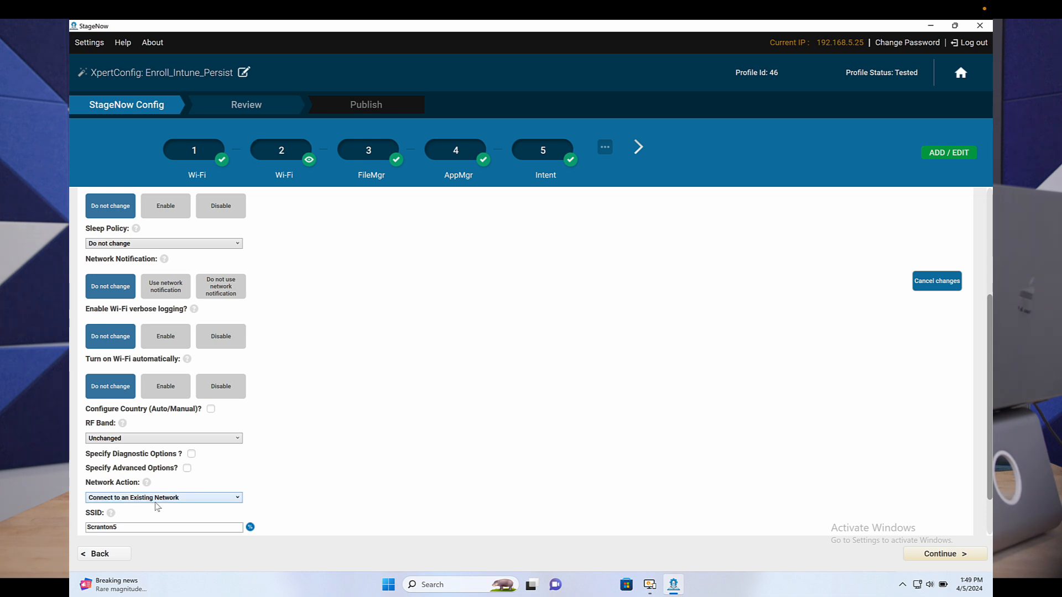
{"action": "left_click", "coordinate": [131, 528]}
{"action": "left_click", "coordinate": [963, 555]}
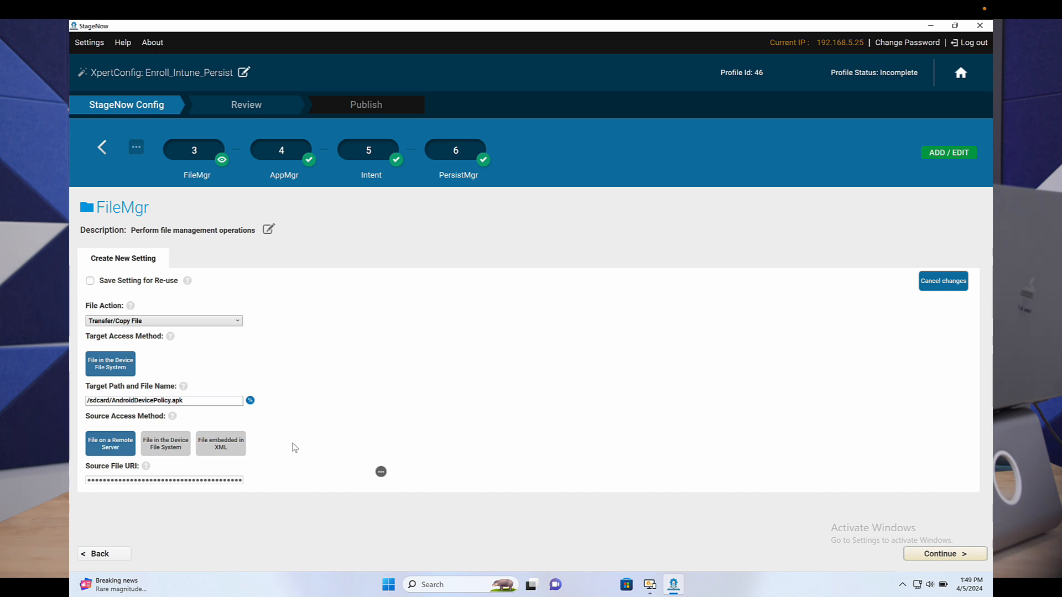
Step: Inspect the full external source path of the FileMgr step's download file, close the URI selector, and advance to the AppMgr step
{"action": "left_click", "coordinate": [380, 471]}
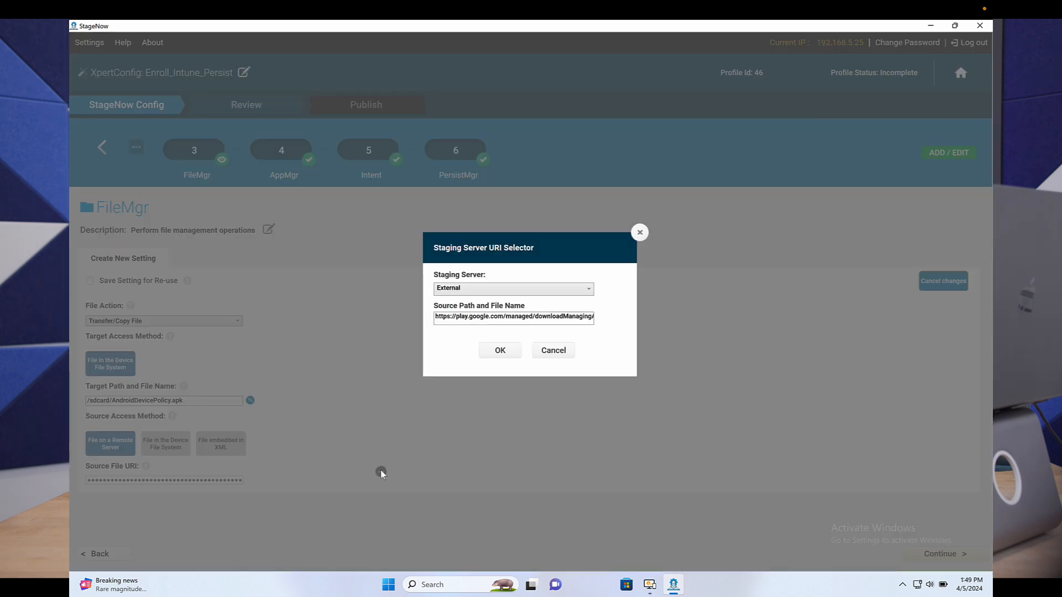
{"action": "left_click", "coordinate": [477, 317]}
{"action": "left_click_drag", "start_coordinate": [477, 317], "coordinate": [597, 319]}
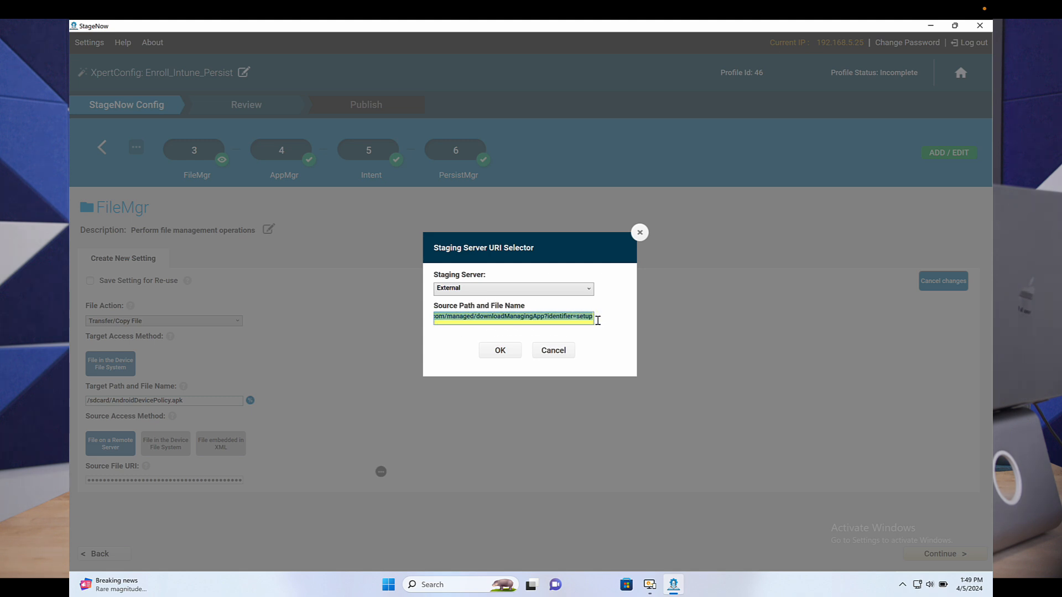
{"action": "left_click", "coordinate": [514, 316]}
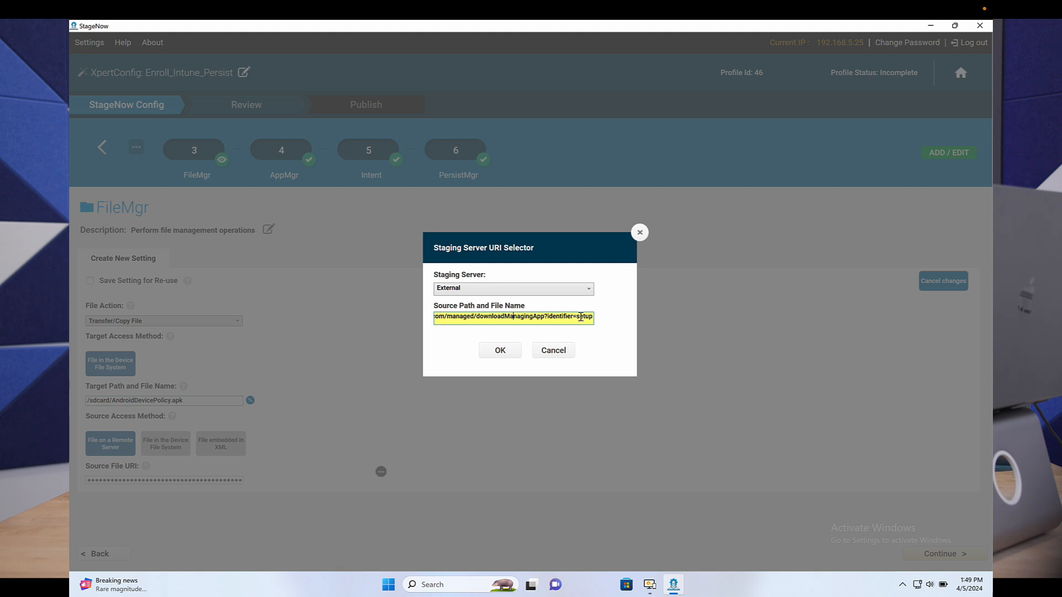
{"action": "left_click_drag", "start_coordinate": [580, 316], "coordinate": [431, 323]}
{"action": "left_click", "coordinate": [495, 316]}
{"action": "left_click_drag", "start_coordinate": [500, 315], "coordinate": [625, 308]}
{"action": "left_click", "coordinate": [579, 318]}
{"action": "left_click", "coordinate": [640, 232]}
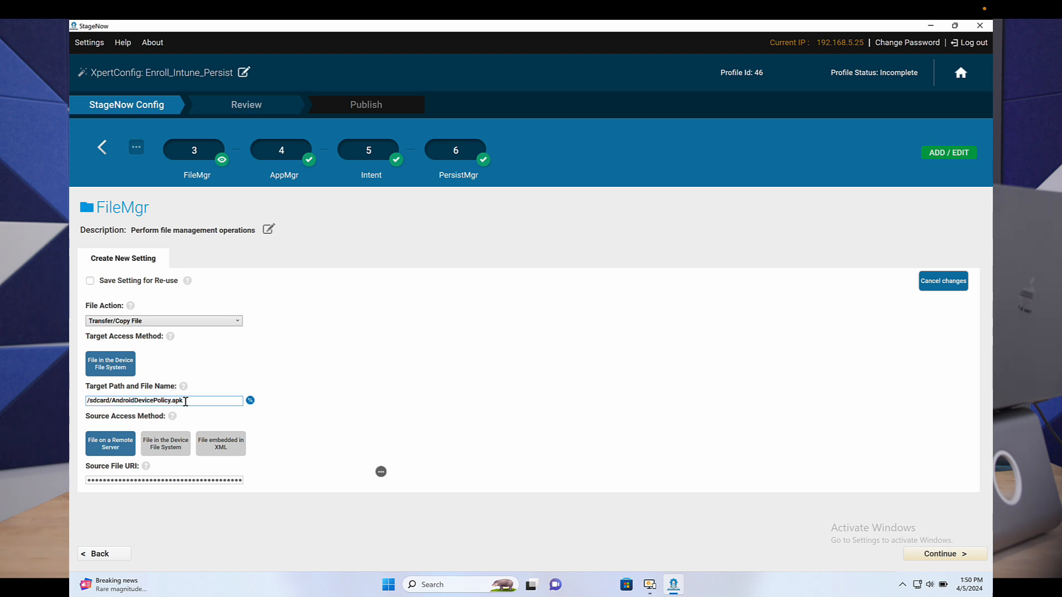
{"action": "left_click", "coordinate": [934, 555]}
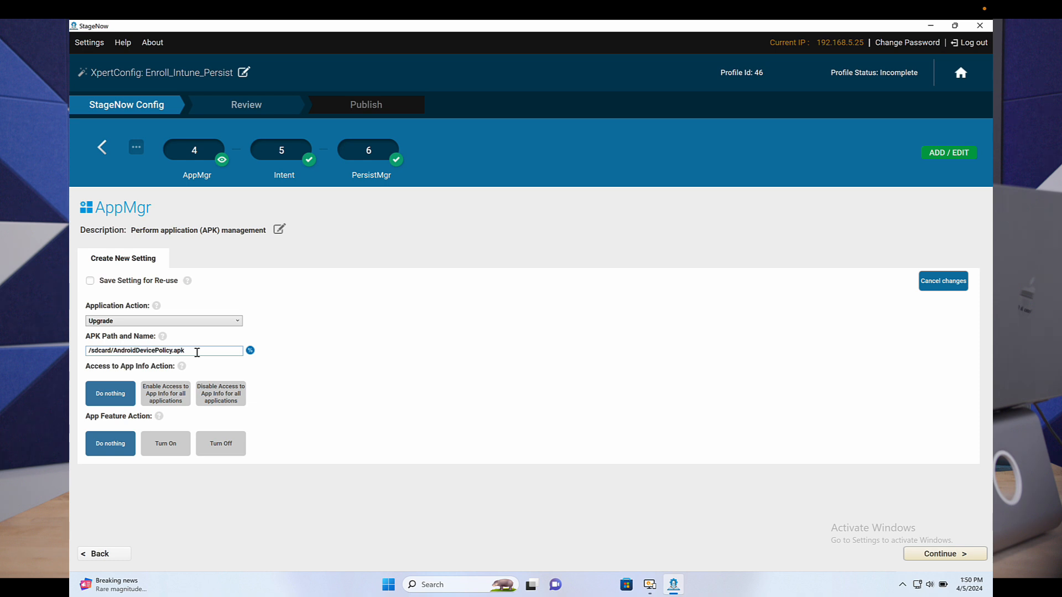
Step: Examine the application actions available in the AppMgr step, keep Upgrade, and advance to the class name in the Intent step
{"action": "left_click", "coordinate": [140, 326]}
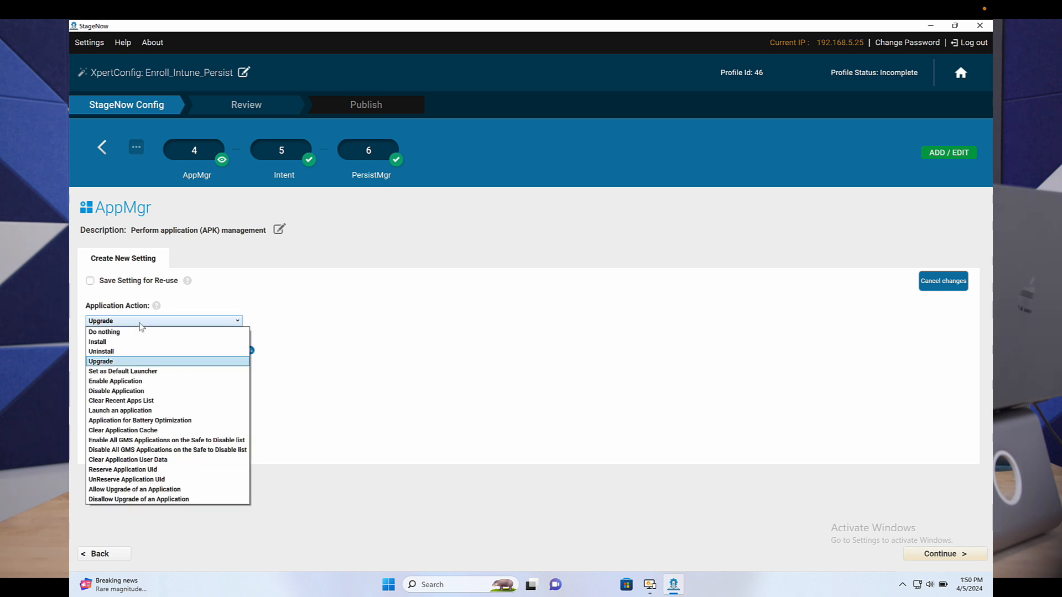
{"action": "left_click", "coordinate": [360, 345]}
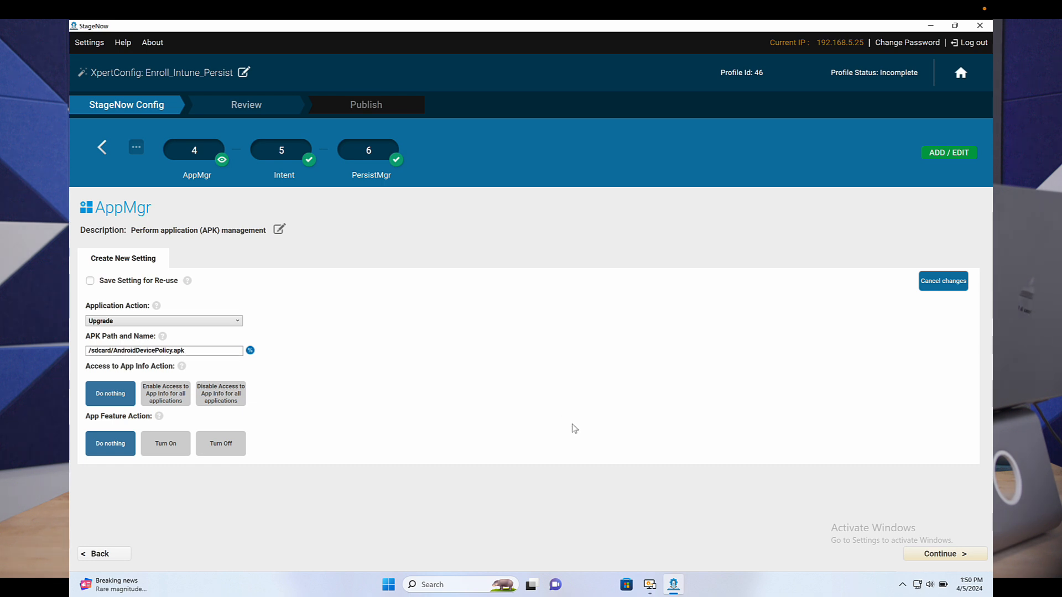
{"action": "left_click", "coordinate": [946, 556]}
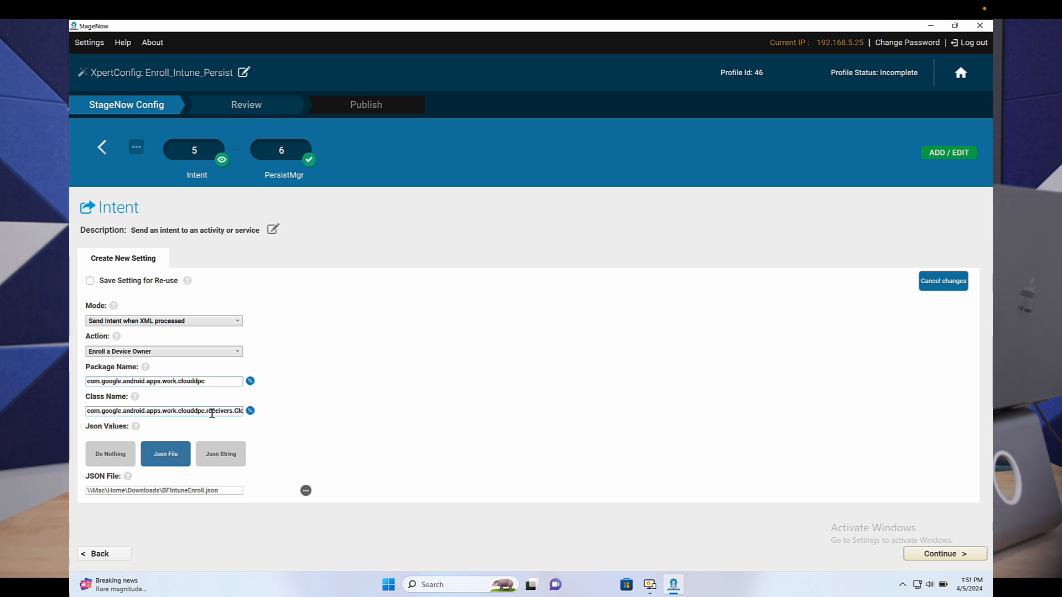
{"action": "left_click", "coordinate": [212, 411]}
Step: Switch to the Zebra article in Chrome and examine the Intent step's package name, class name, JSON content and enrollment token instructions
{"action": "key", "text": "ctrl+Left"}
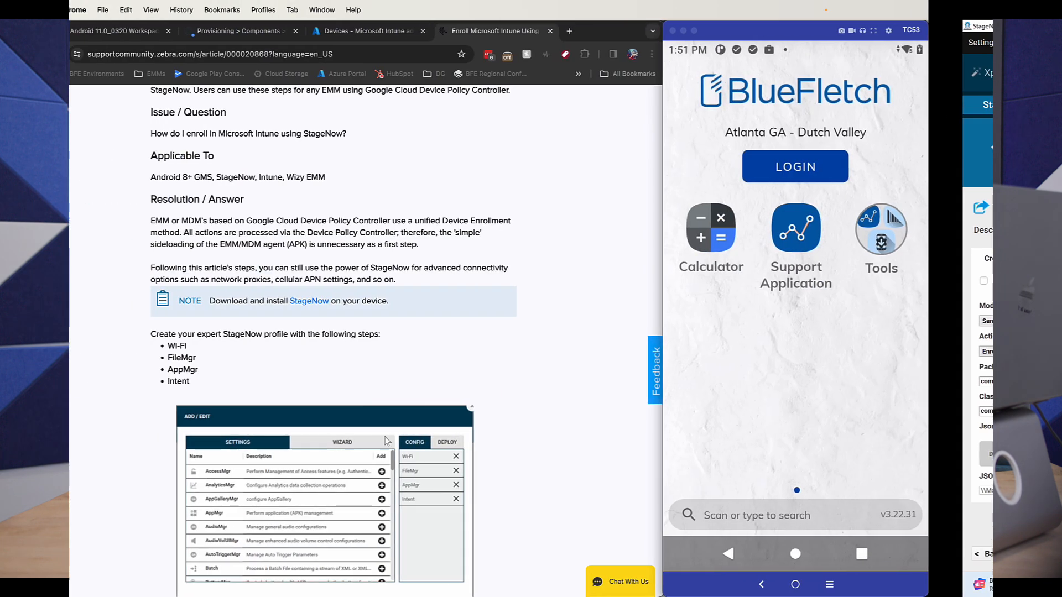
{"action": "scroll", "coordinate": [201, 353], "scroll_direction": "down", "scroll_amount": 5}
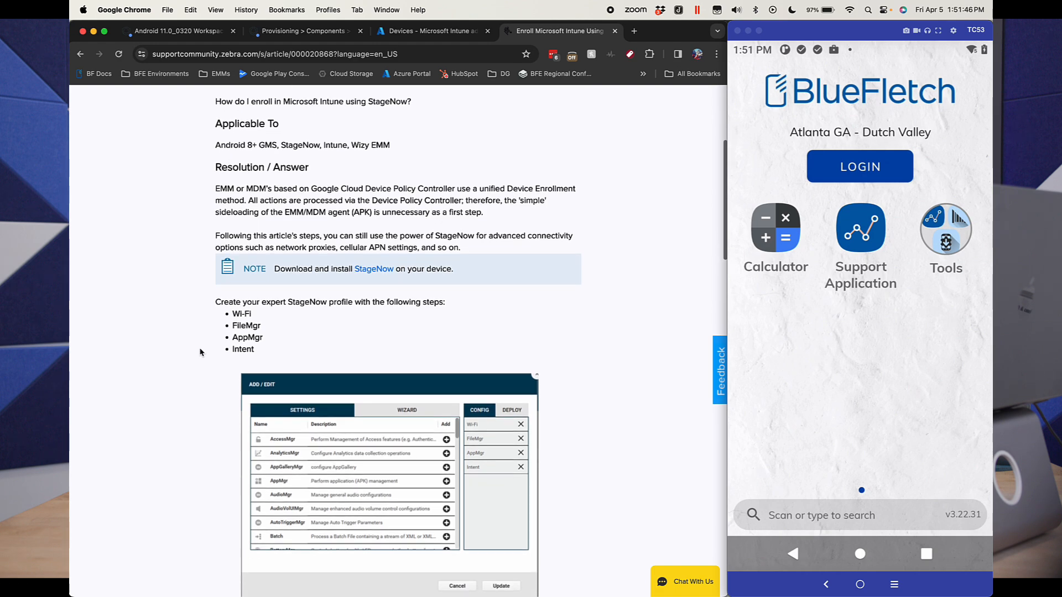
{"action": "scroll", "coordinate": [201, 352], "scroll_direction": "down", "scroll_amount": 8}
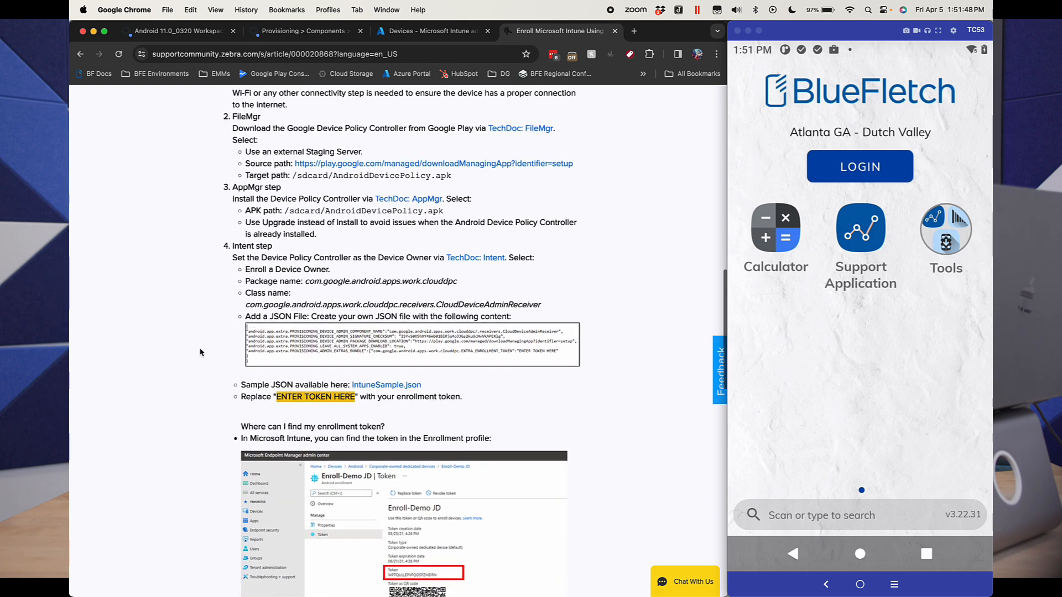
{"action": "scroll", "coordinate": [486, 302], "scroll_direction": "up", "scroll_amount": 5}
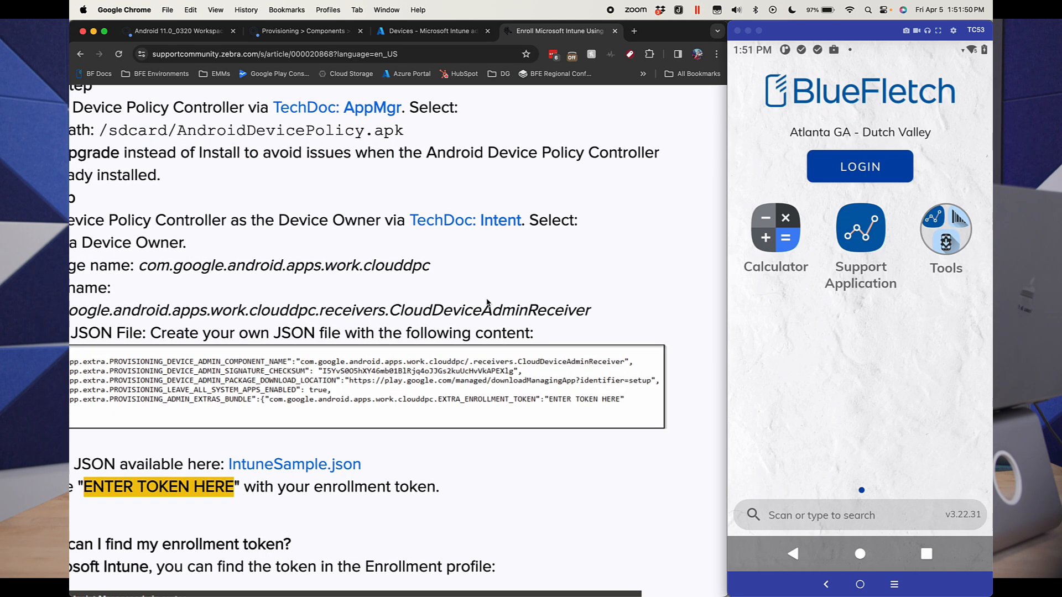
{"action": "scroll", "coordinate": [486, 301], "scroll_direction": "left", "scroll_amount": 3}
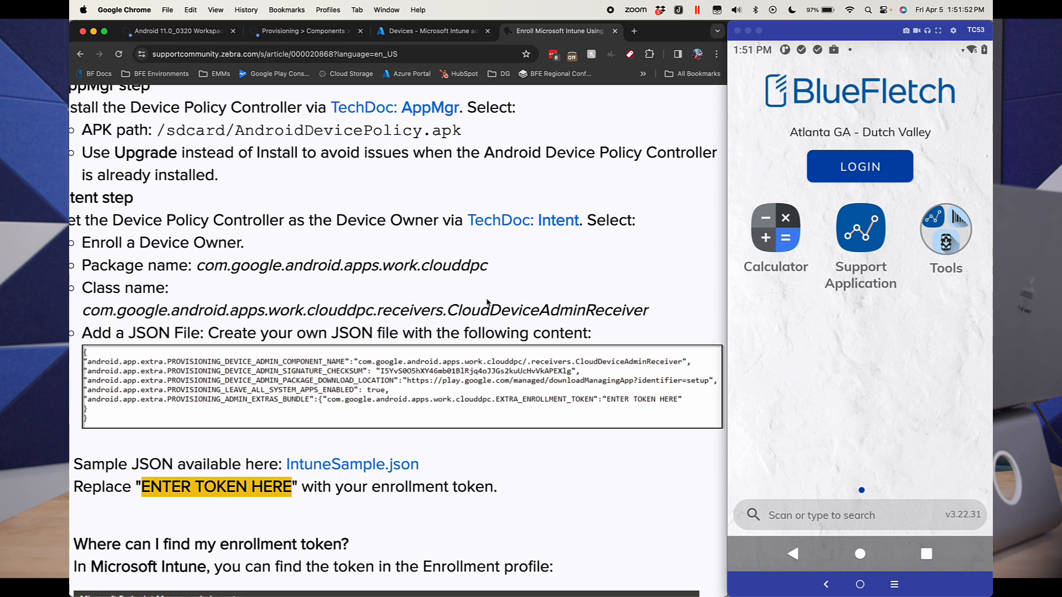
{"action": "scroll", "coordinate": [488, 302], "scroll_direction": "right", "scroll_amount": 1}
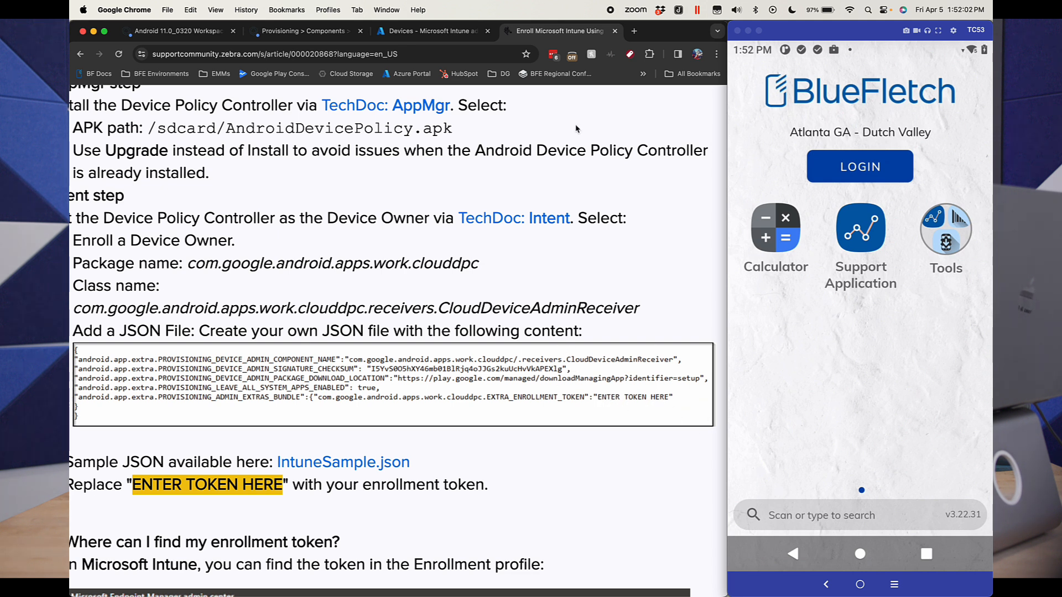
Step: In the Intune admin center, start a new Android enrollment profile for corporate-owned dedicated devices
{"action": "left_click", "coordinate": [428, 36]}
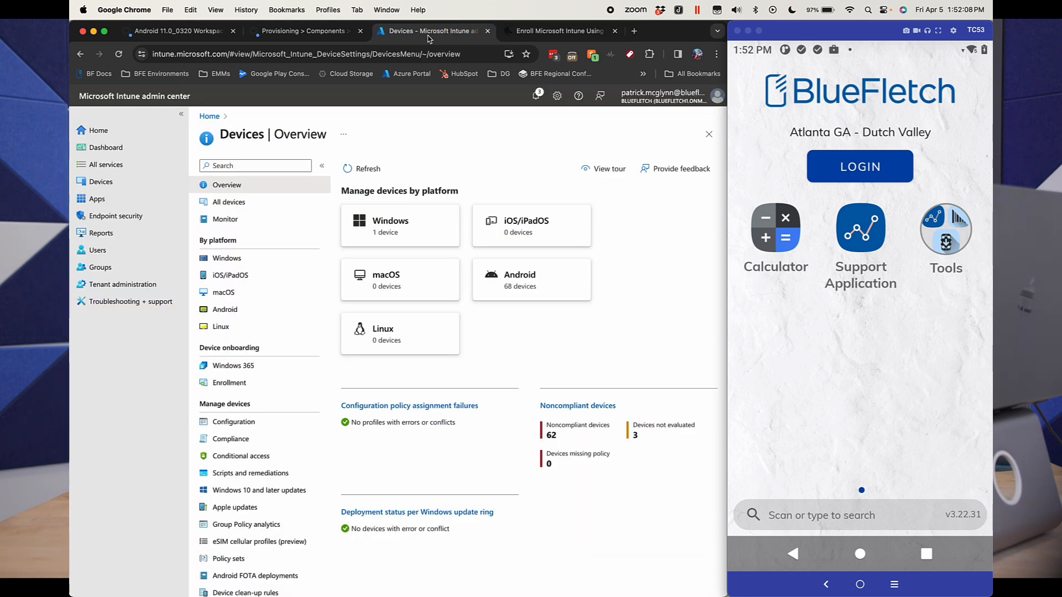
{"action": "left_click", "coordinate": [499, 277]}
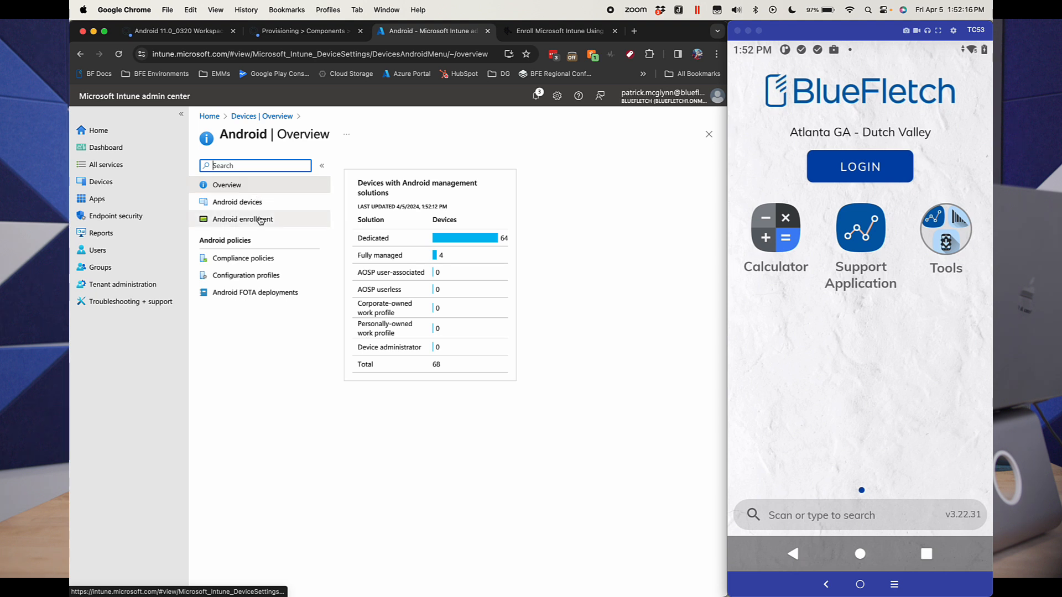
{"action": "left_click", "coordinate": [280, 219]}
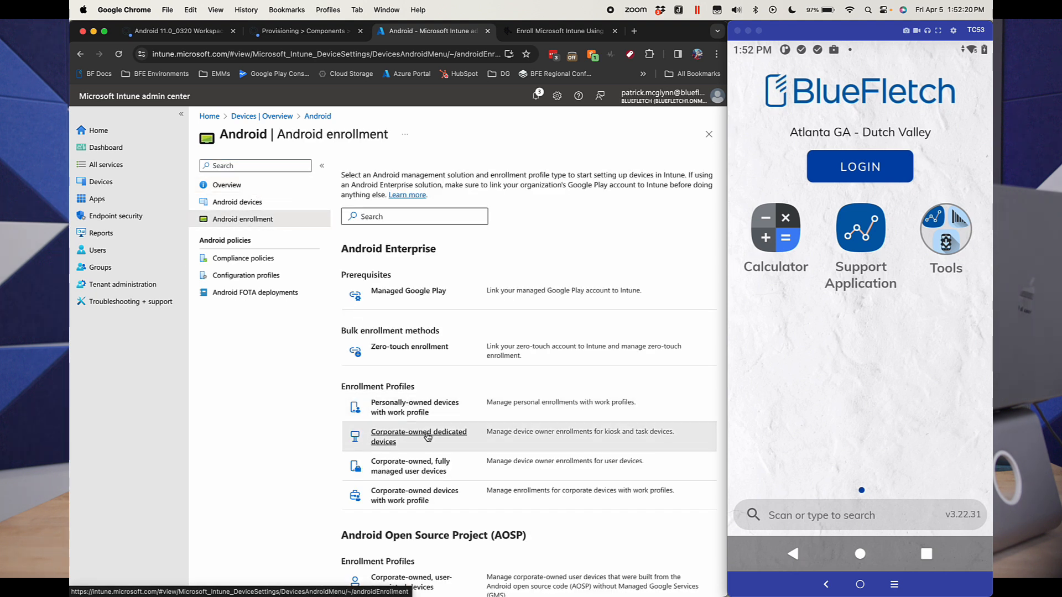
{"action": "left_click", "coordinate": [387, 446]}
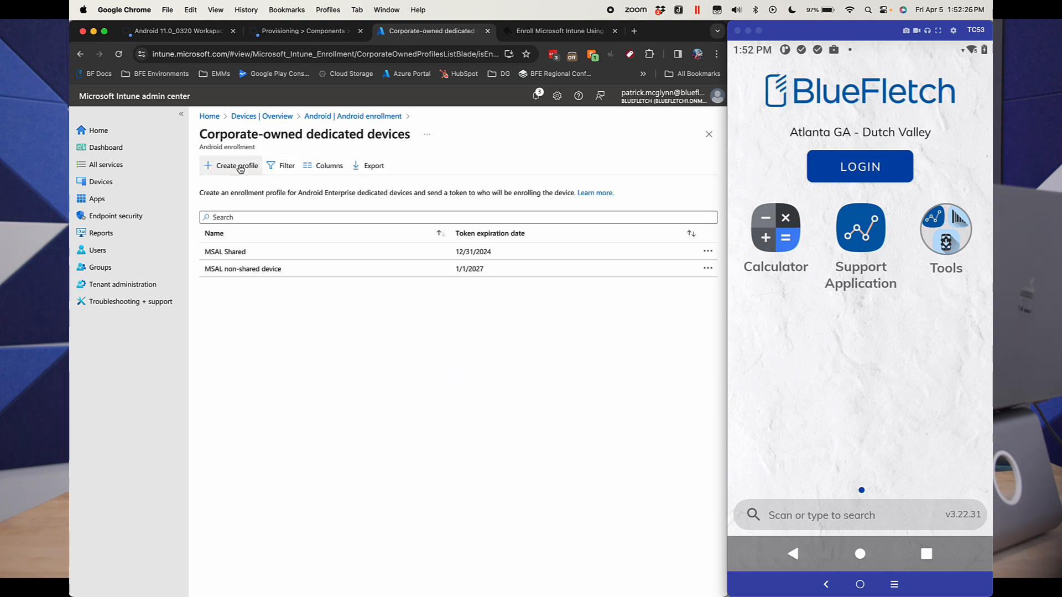
{"action": "left_click", "coordinate": [240, 167]}
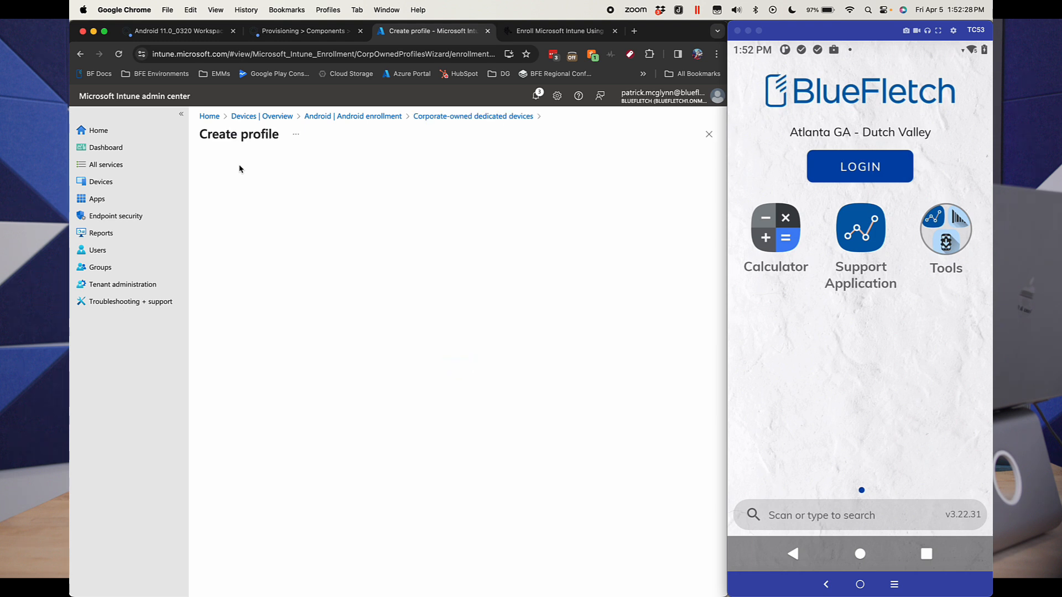
Step: Name the new enrollment profile "Zebra Enrollment" and set its token type to Corporate-owned dedicated device (default)
{"action": "left_click", "coordinate": [359, 199]}
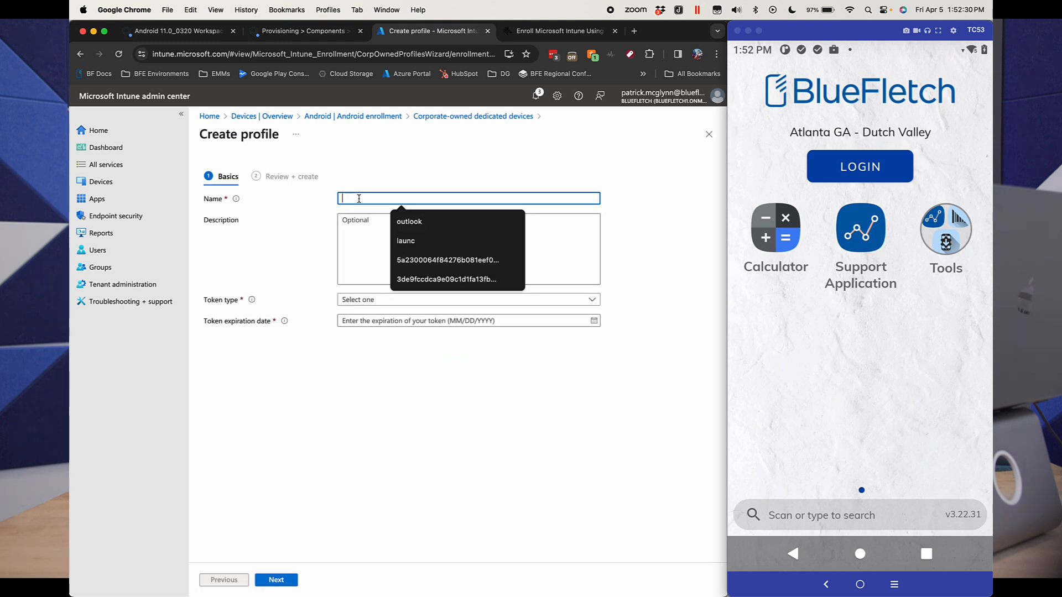
{"action": "type", "text": "ZEbra"}
{"action": "key", "text": "BackSpace"}
{"action": "key", "text": "BackSpace"}
{"action": "key", "text": "BackSpace"}
{"action": "key", "text": "BackSpace"}
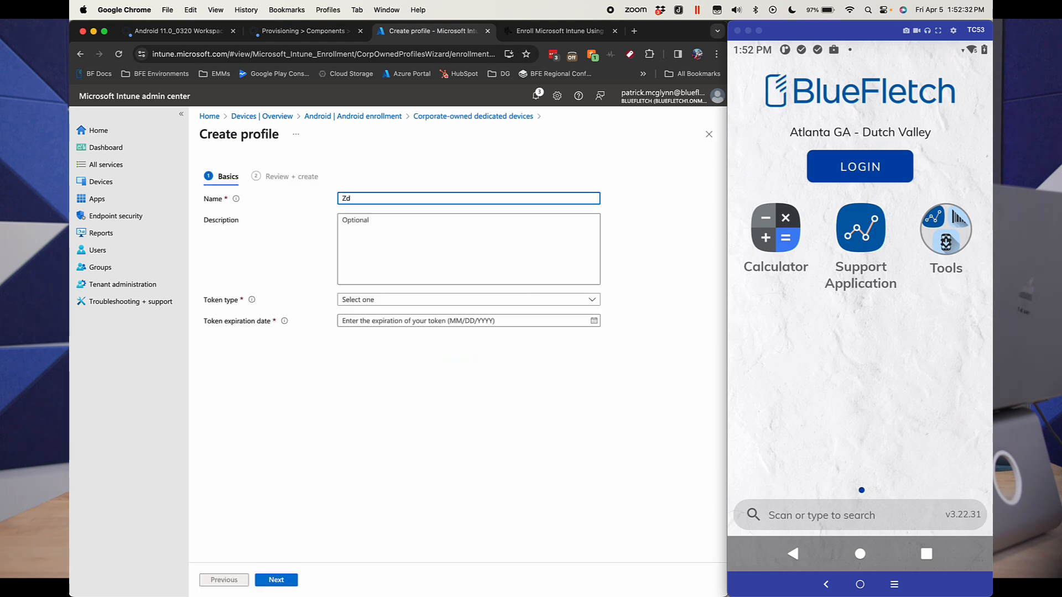
{"action": "type", "text": "ebra Enrollment"}
{"action": "left_click", "coordinate": [398, 300]}
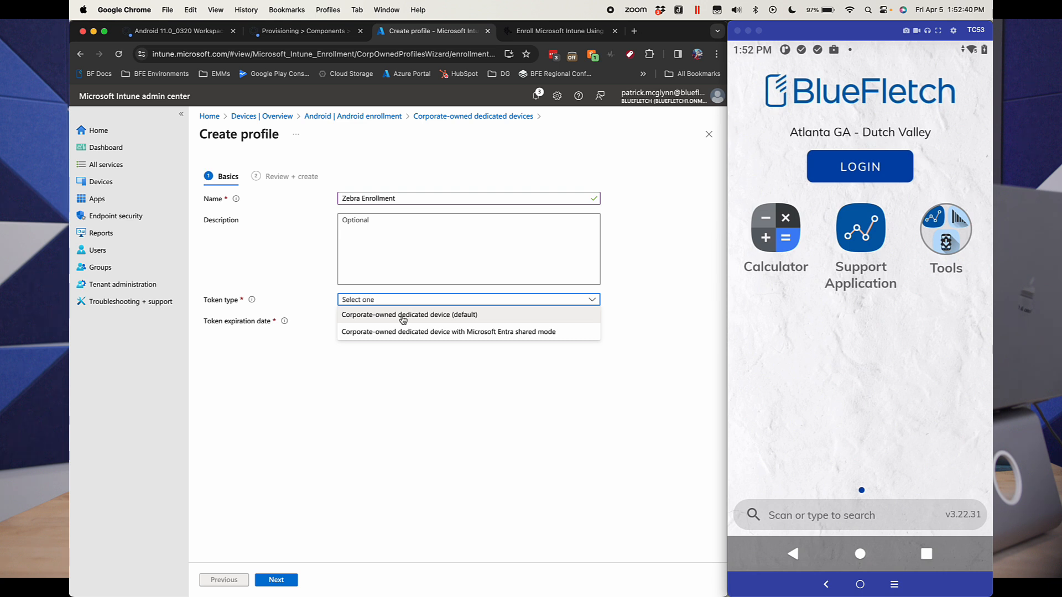
{"action": "left_click", "coordinate": [403, 316]}
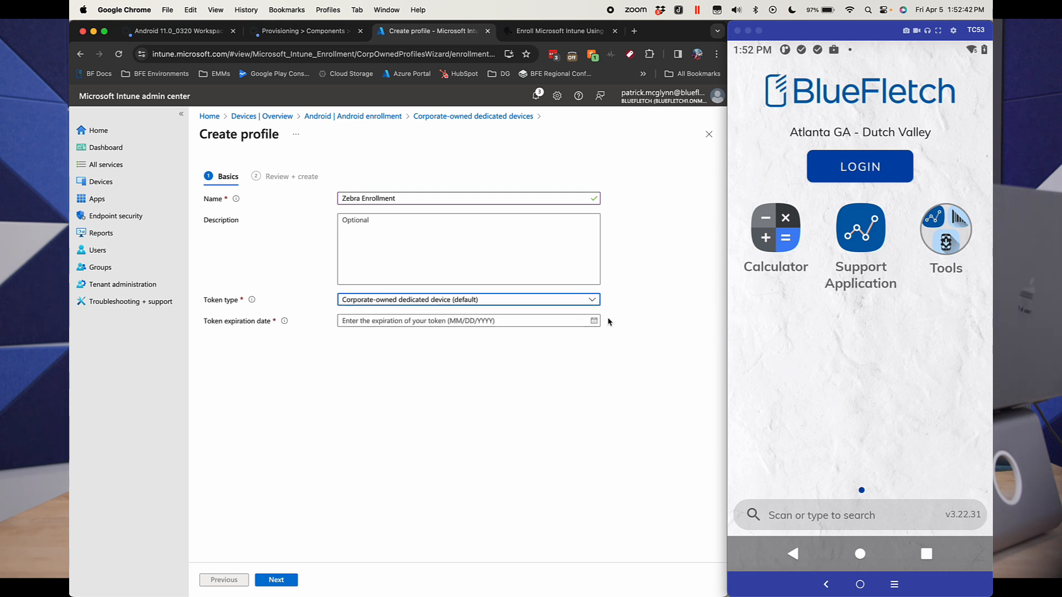
Step: Set the token expiration date to 04/05/88 and create the enrollment profile
{"action": "left_click", "coordinate": [594, 321]}
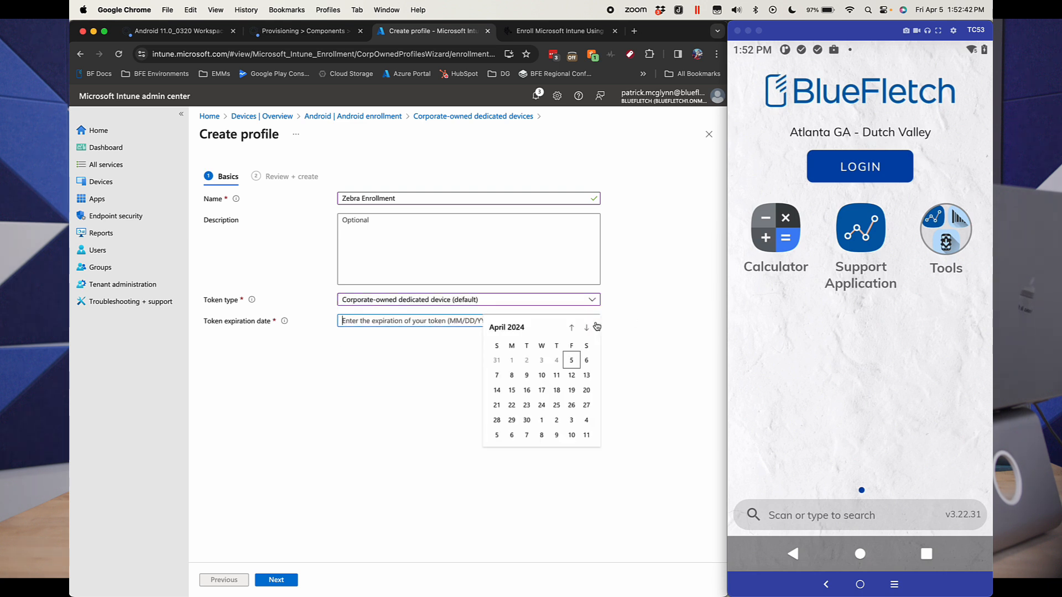
{"action": "left_click", "coordinate": [572, 362]}
{"action": "left_click", "coordinate": [401, 322]}
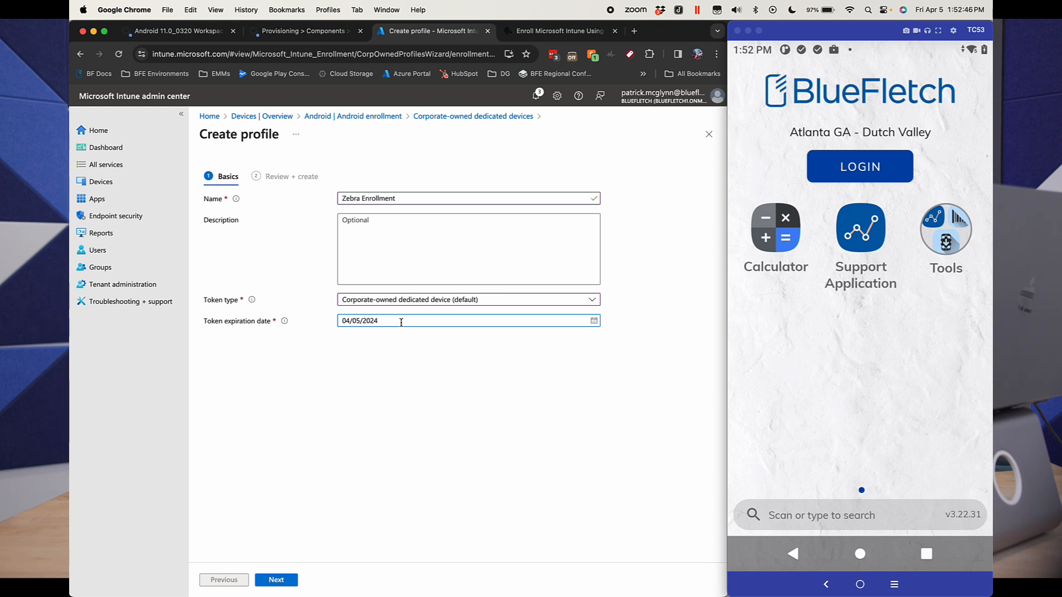
{"action": "key", "text": "BackSpace"}
{"action": "key", "text": "BackSpace"}
{"action": "type", "text": "88"}
{"action": "left_click", "coordinate": [277, 579]}
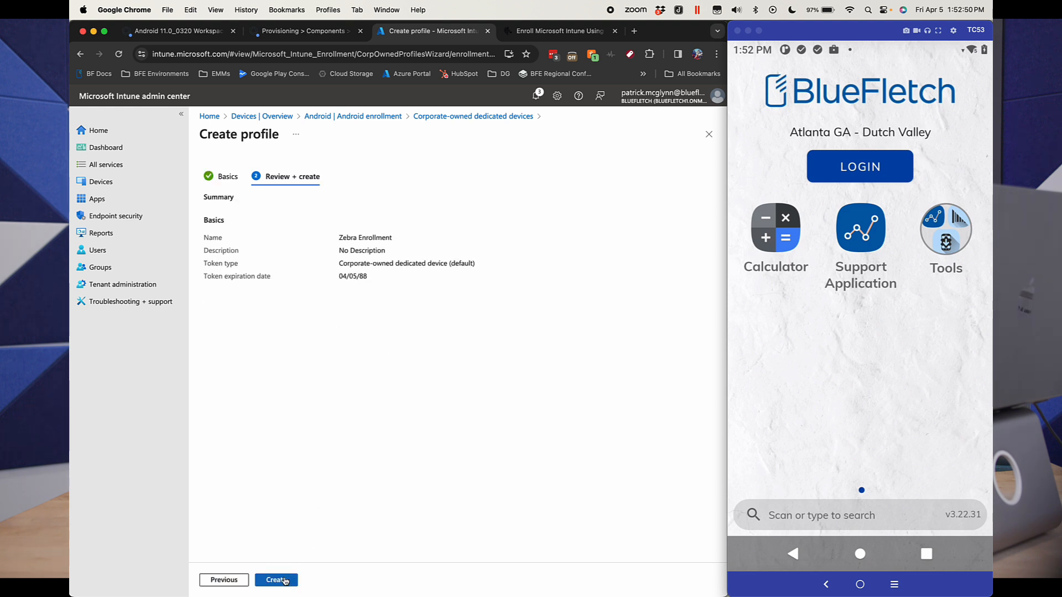
{"action": "left_click", "coordinate": [284, 580]}
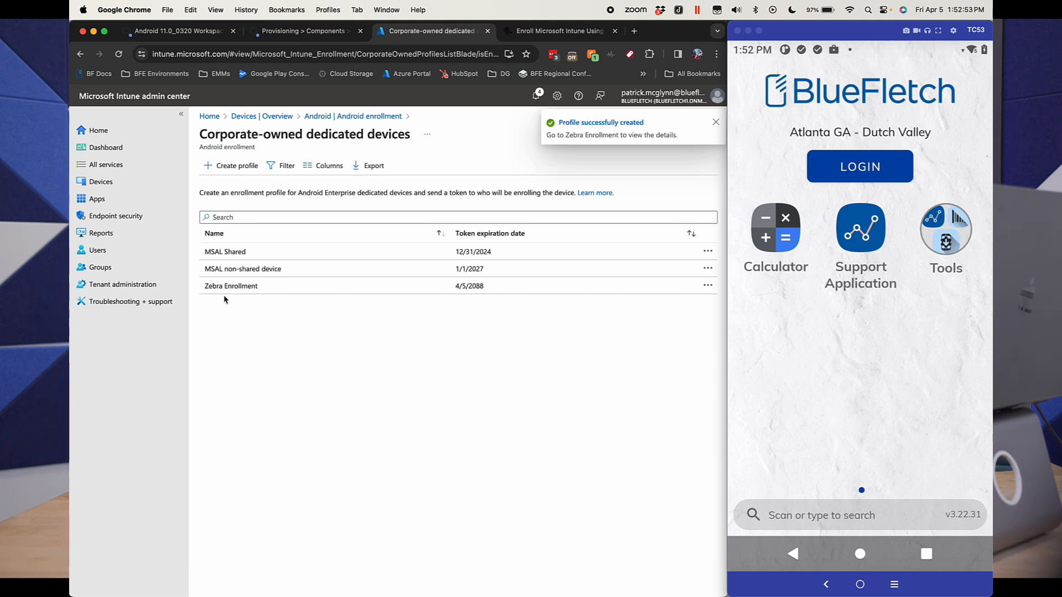
Step: Reveal the enrollment token of the Zebra Enrollment profile and select the token text
{"action": "left_click", "coordinate": [231, 286]}
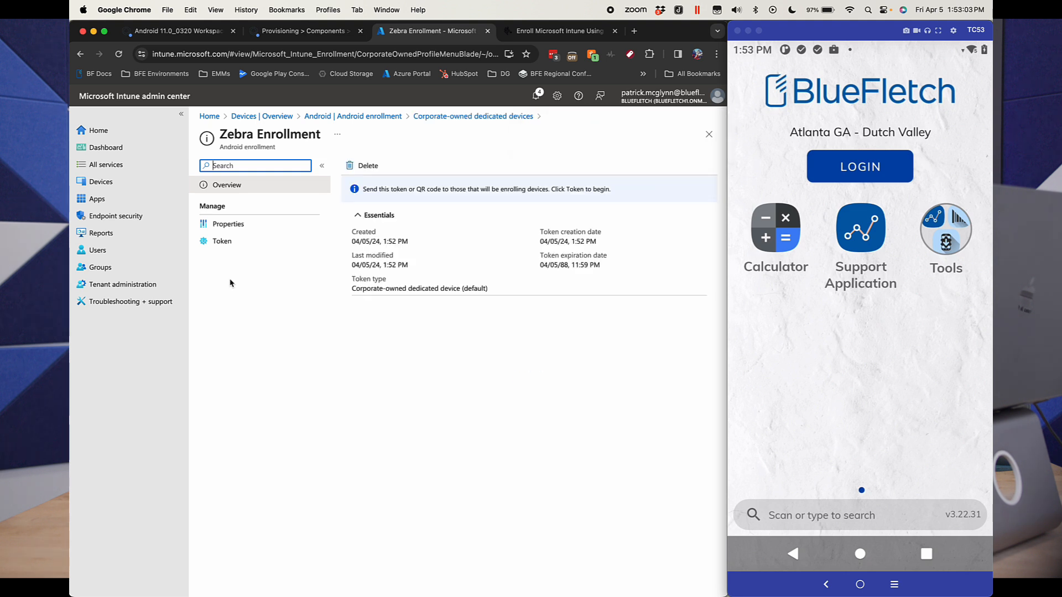
{"action": "left_click", "coordinate": [223, 242]}
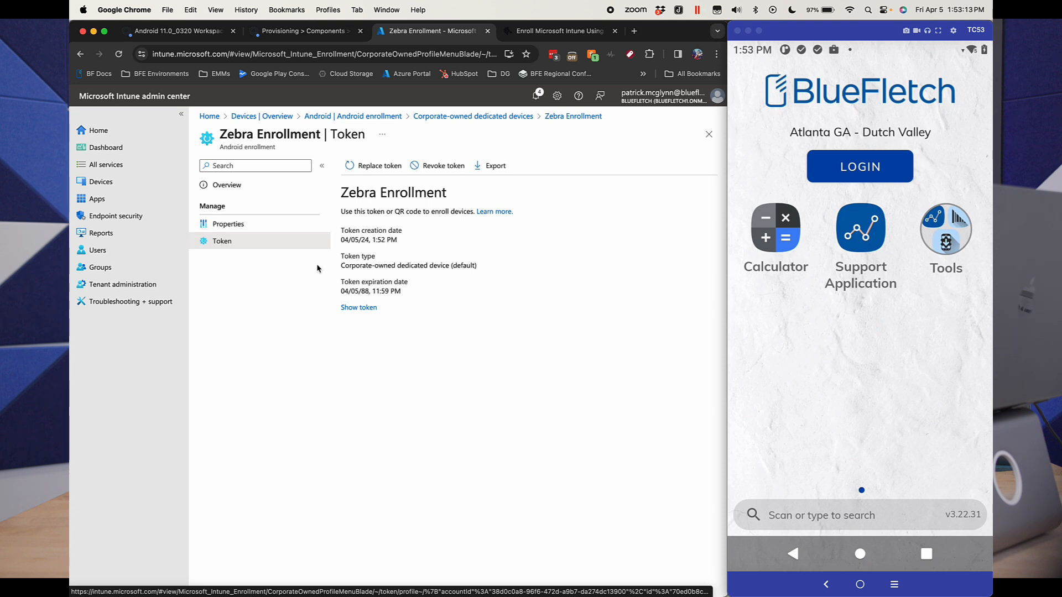
{"action": "left_click", "coordinate": [357, 308]}
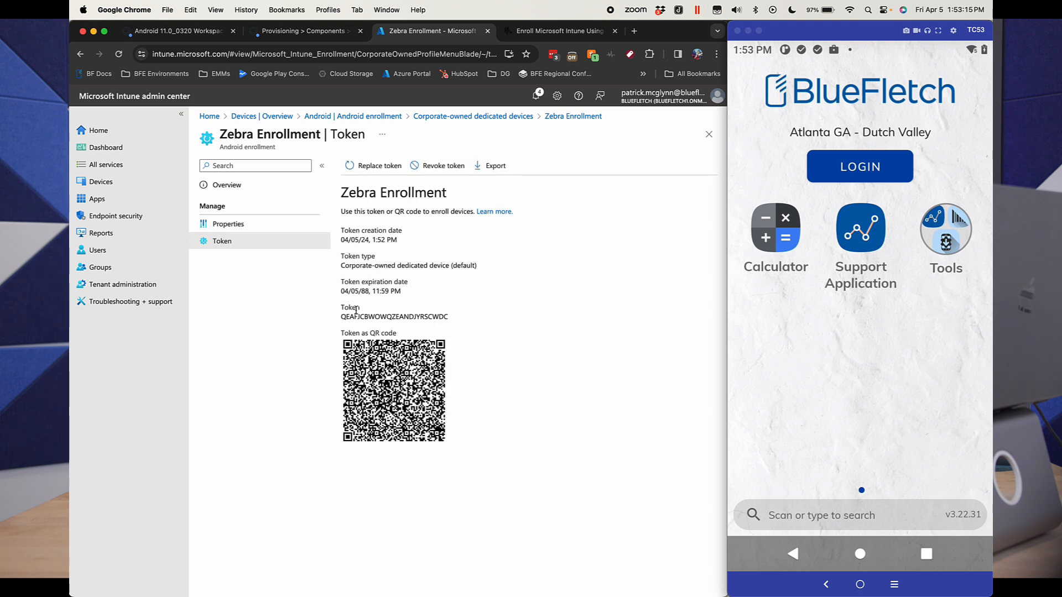
{"action": "double_click", "coordinate": [349, 317]}
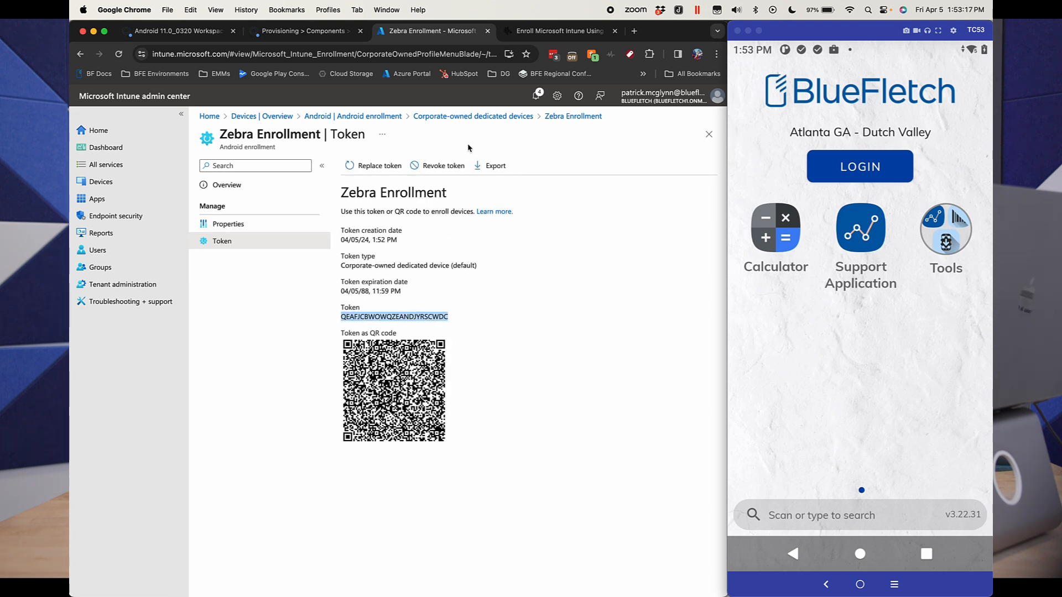
Step: Check the enrollment token placeholder in the Zebra article's sample JSON and switch back to StageNow
{"action": "left_click", "coordinate": [540, 32]}
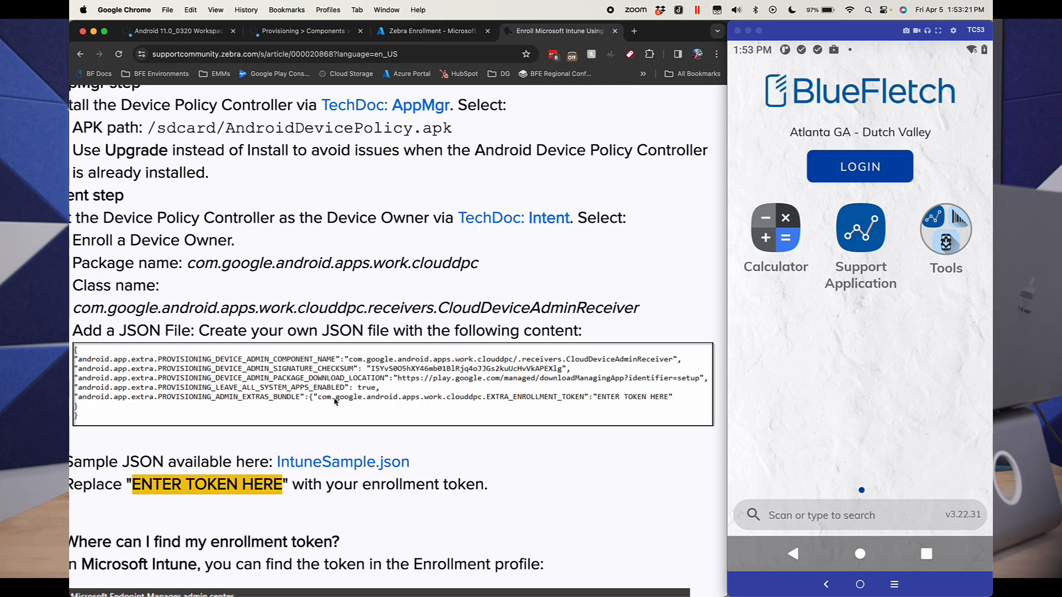
{"action": "scroll", "coordinate": [387, 407], "scroll_direction": "left", "scroll_amount": 1}
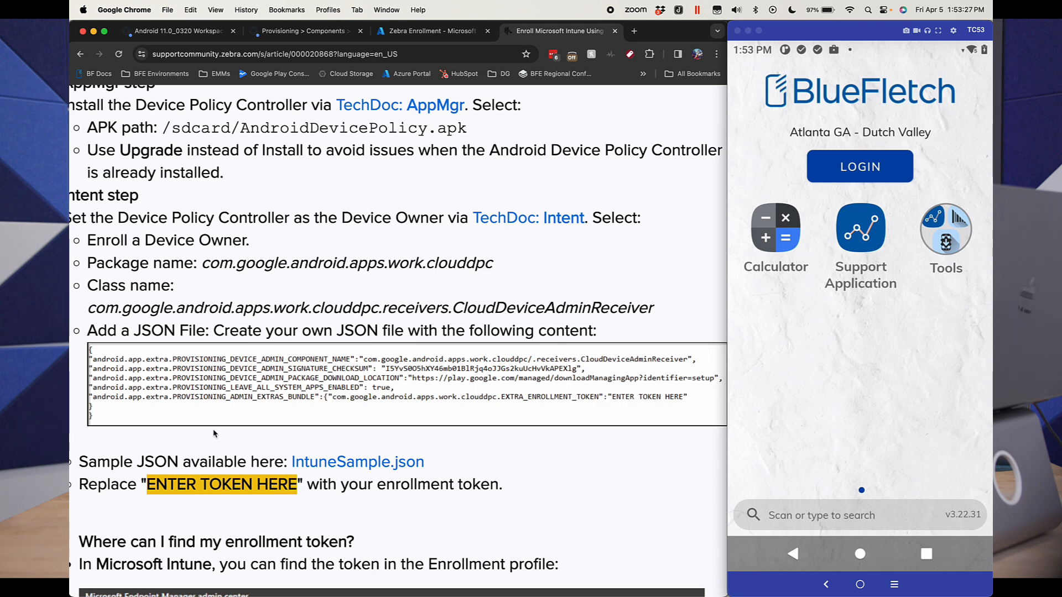
{"action": "key", "text": "ctrl+Right"}
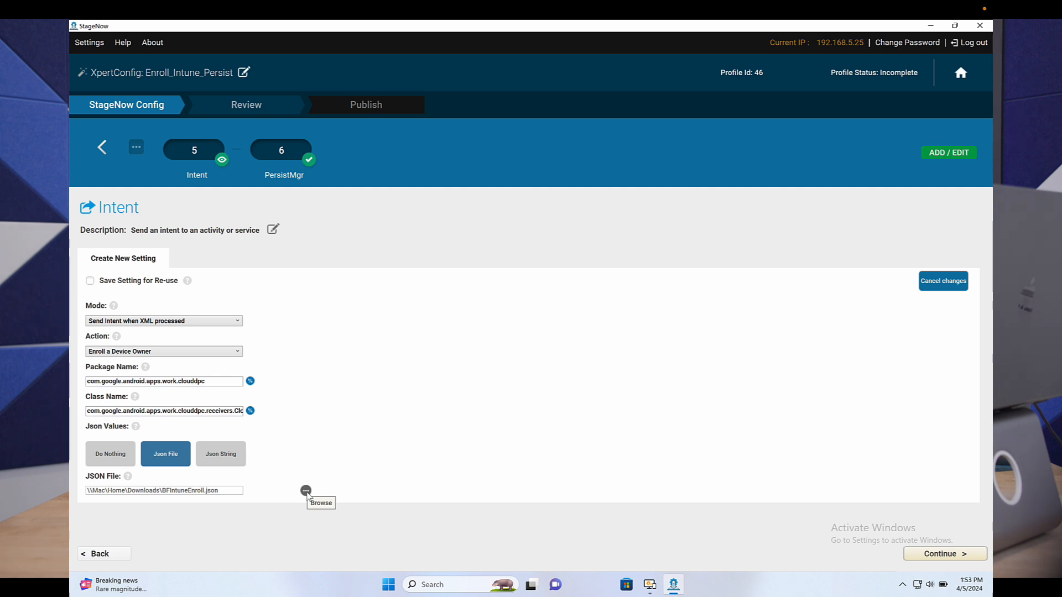
Step: Complete the staging profile with the existing Intent and PersistMgr settings and generate its PDF417 test barcodes for the StageNow client
{"action": "left_click", "coordinate": [918, 552]}
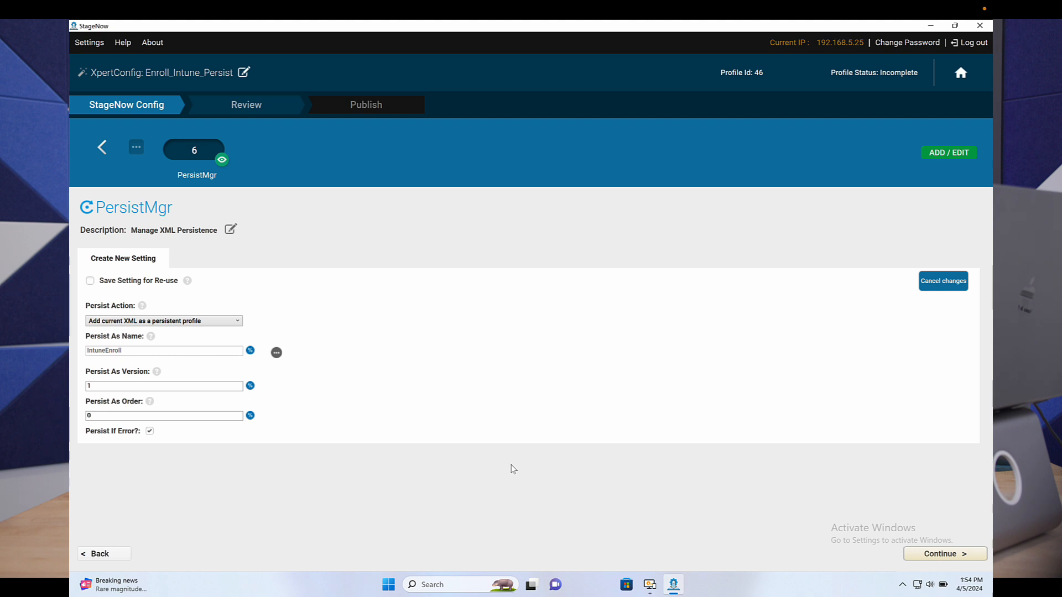
{"action": "left_click", "coordinate": [938, 554]}
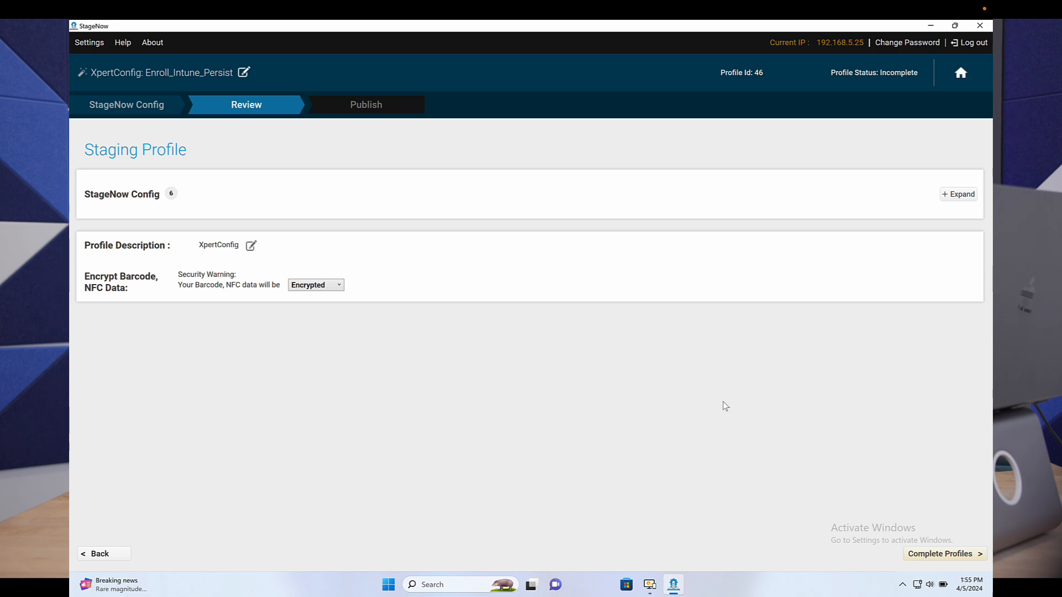
{"action": "left_click", "coordinate": [932, 555]}
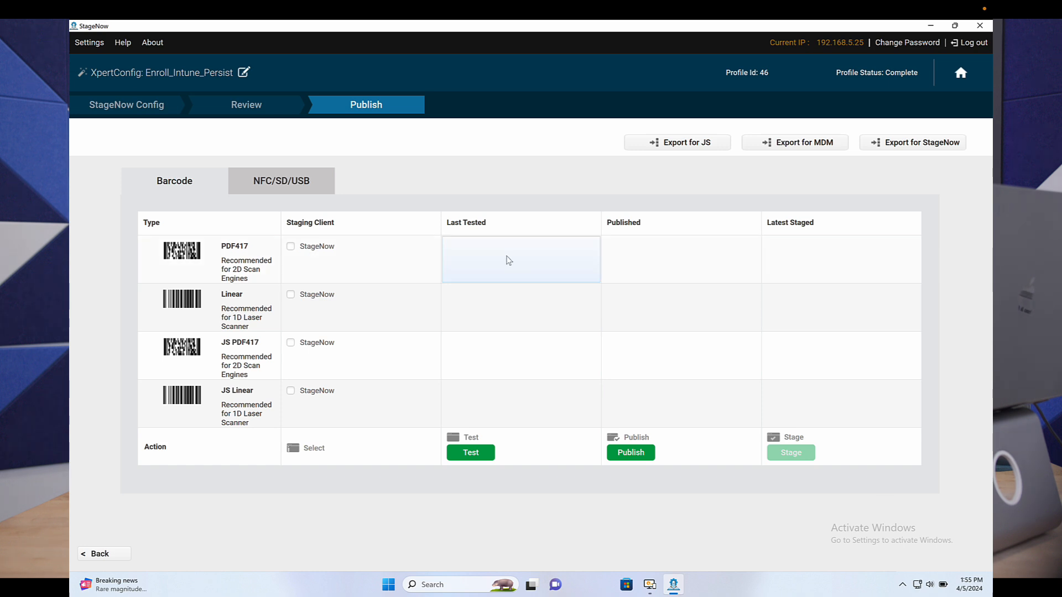
{"action": "left_click", "coordinate": [290, 246]}
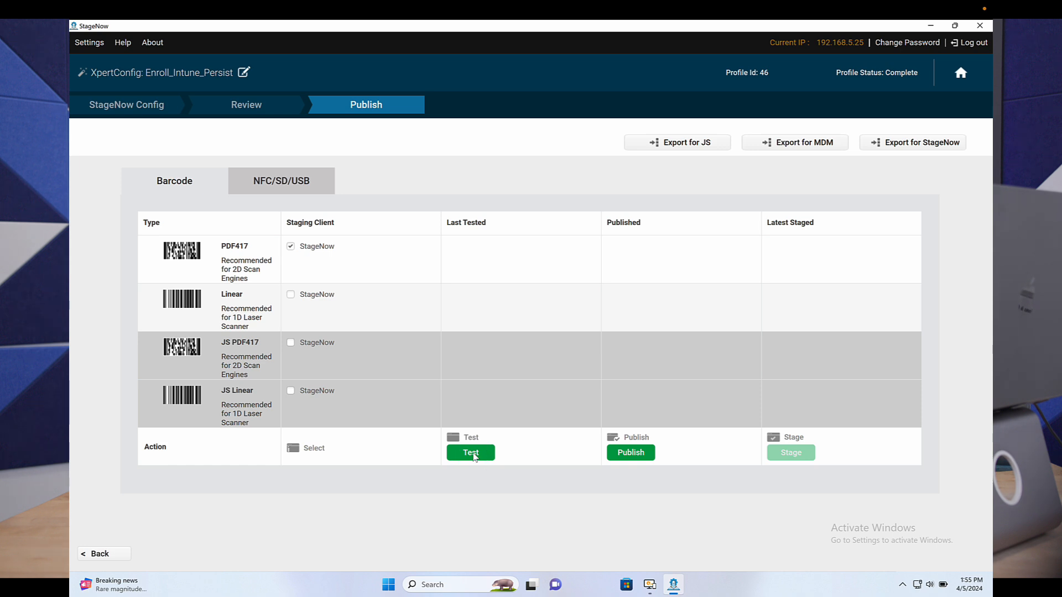
{"action": "left_click", "coordinate": [476, 458]}
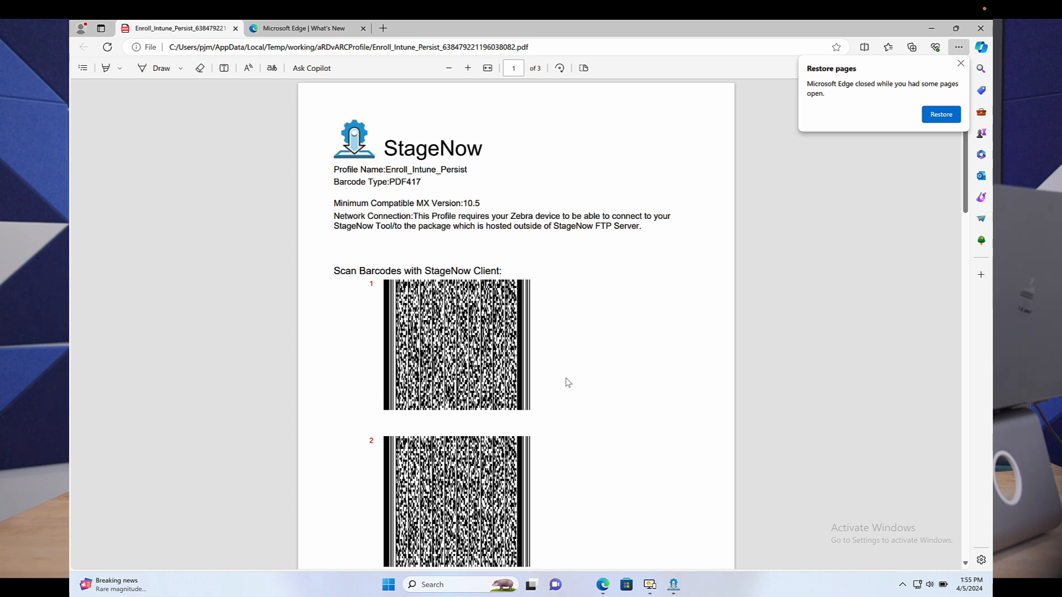
Step: Examine the generated staging barcodes on all pages of the Enroll_Intune_Persist PDF and return toward its beginning
{"action": "scroll", "coordinate": [568, 381], "scroll_direction": "down", "scroll_amount": 2}
{"action": "scroll", "coordinate": [568, 381], "scroll_direction": "down", "scroll_amount": 5}
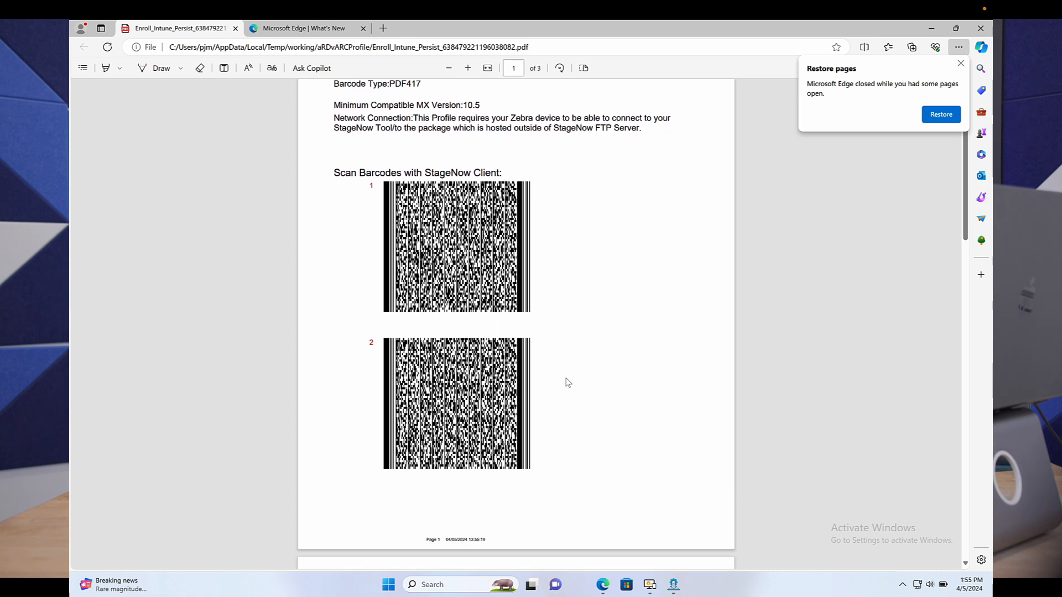
{"action": "scroll", "coordinate": [568, 382], "scroll_direction": "down", "scroll_amount": 6}
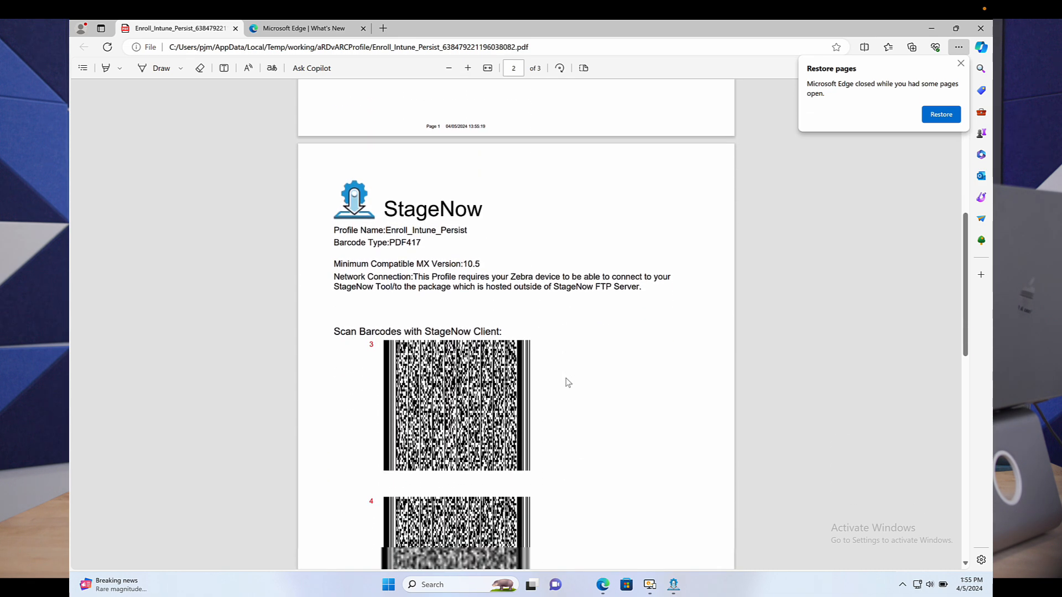
{"action": "scroll", "coordinate": [568, 382], "scroll_direction": "down", "scroll_amount": 5}
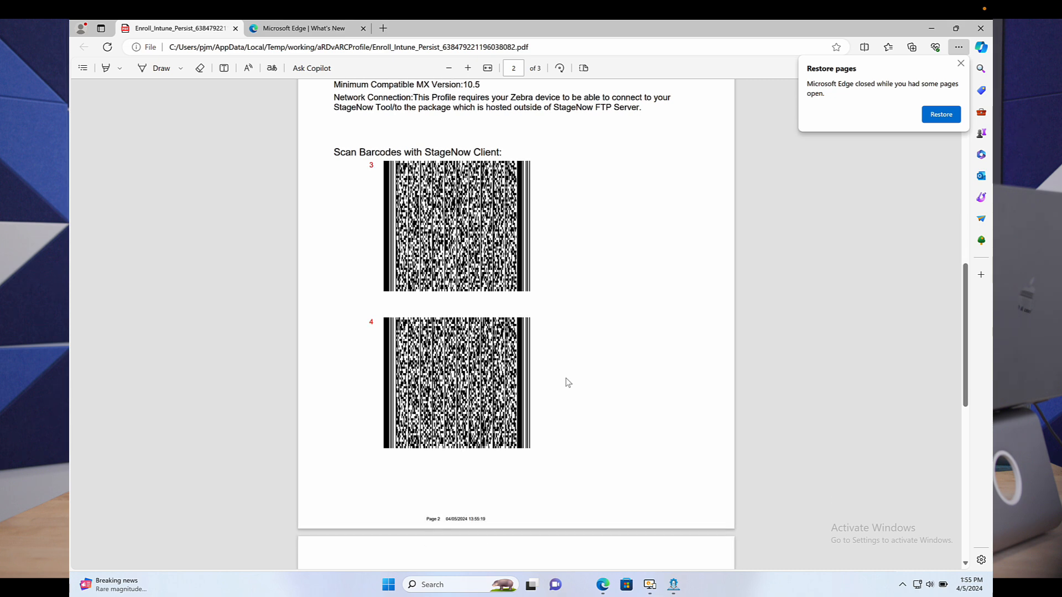
{"action": "scroll", "coordinate": [568, 381], "scroll_direction": "down", "scroll_amount": 4}
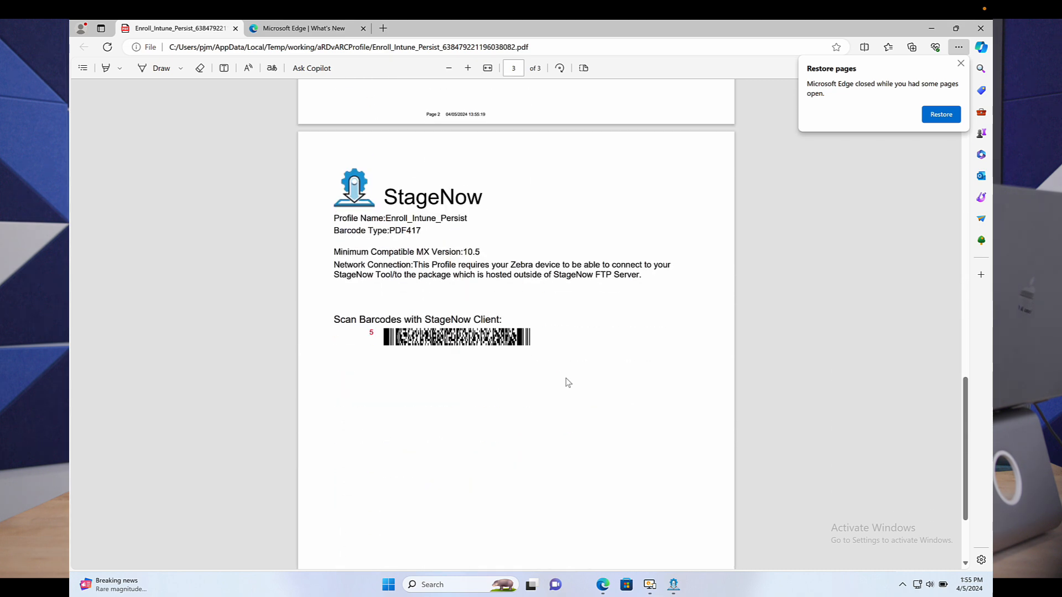
{"action": "scroll", "coordinate": [568, 382], "scroll_direction": "down", "scroll_amount": 1}
{"action": "scroll", "coordinate": [568, 382], "scroll_direction": "up", "scroll_amount": 5}
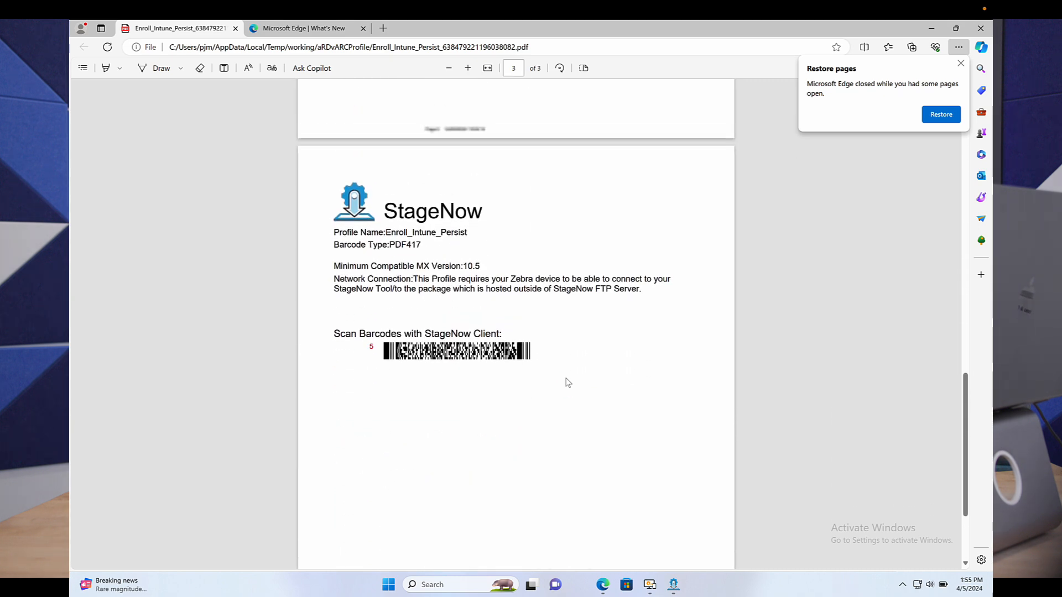
{"action": "scroll", "coordinate": [568, 381], "scroll_direction": "up", "scroll_amount": 18}
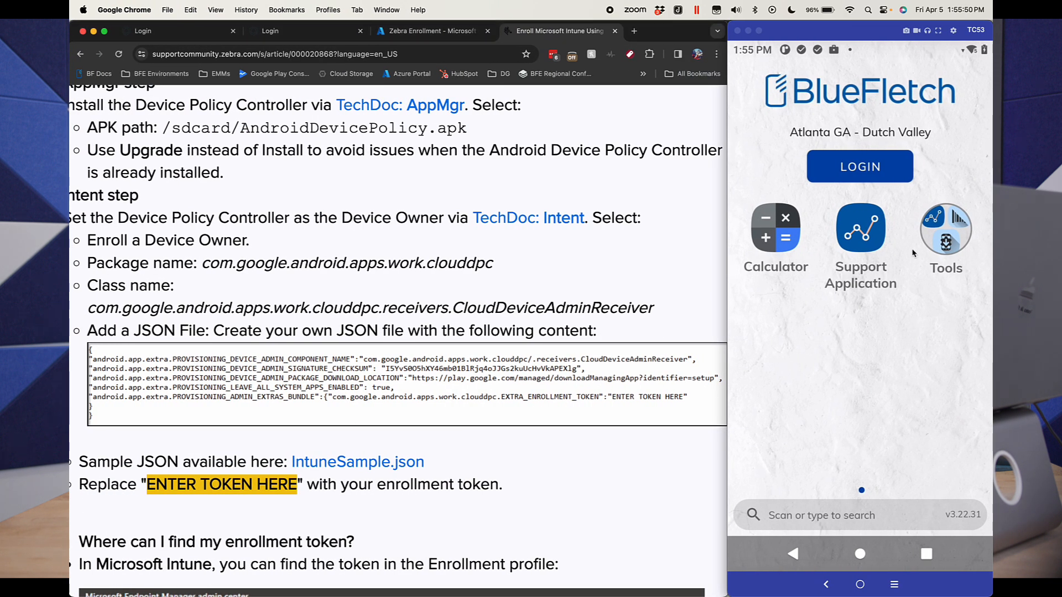
Step: Open StageNow from the Tools folder on the mirrored TC53 device and switch back to the barcode PDF
{"action": "left_click", "coordinate": [946, 241]}
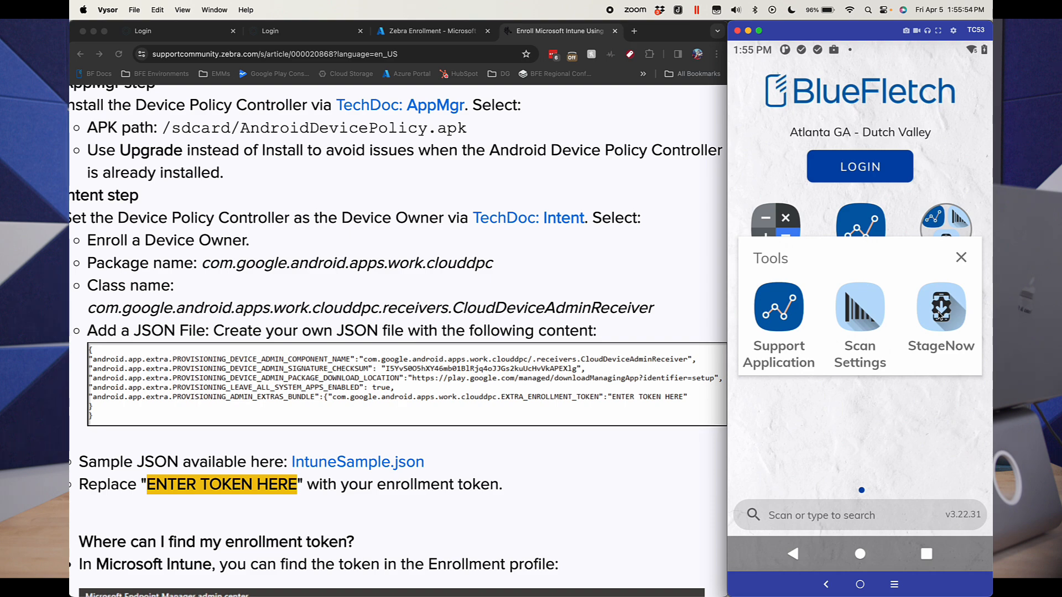
{"action": "left_click", "coordinate": [939, 315]}
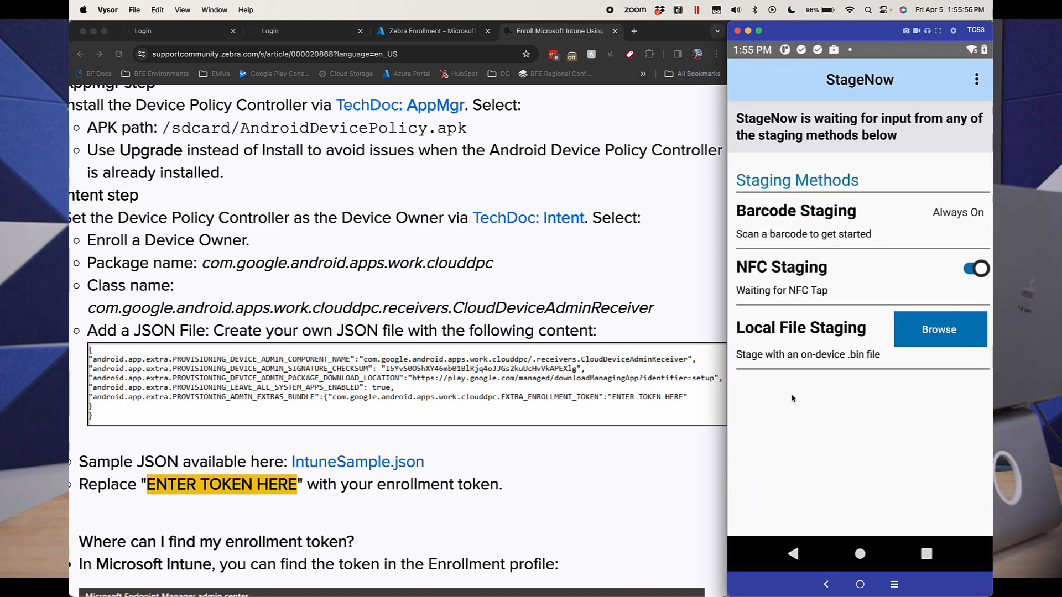
{"action": "key", "text": "ctrl+Right"}
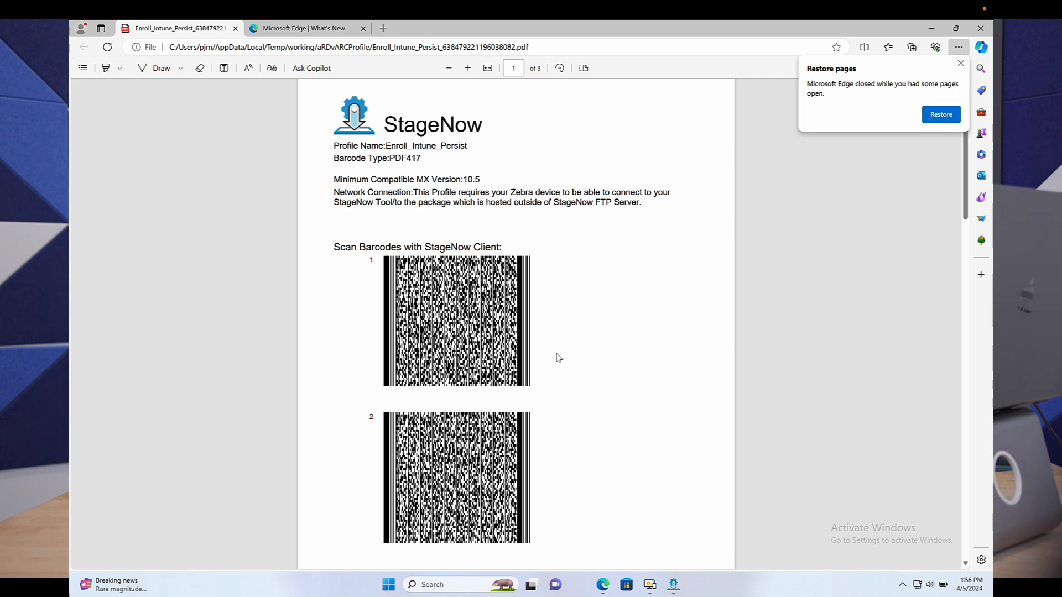
Step: Bring barcodes 1 to 5 of the PDF into view in order for scanning with the device
{"action": "scroll", "coordinate": [558, 358], "scroll_direction": "down", "scroll_amount": 8}
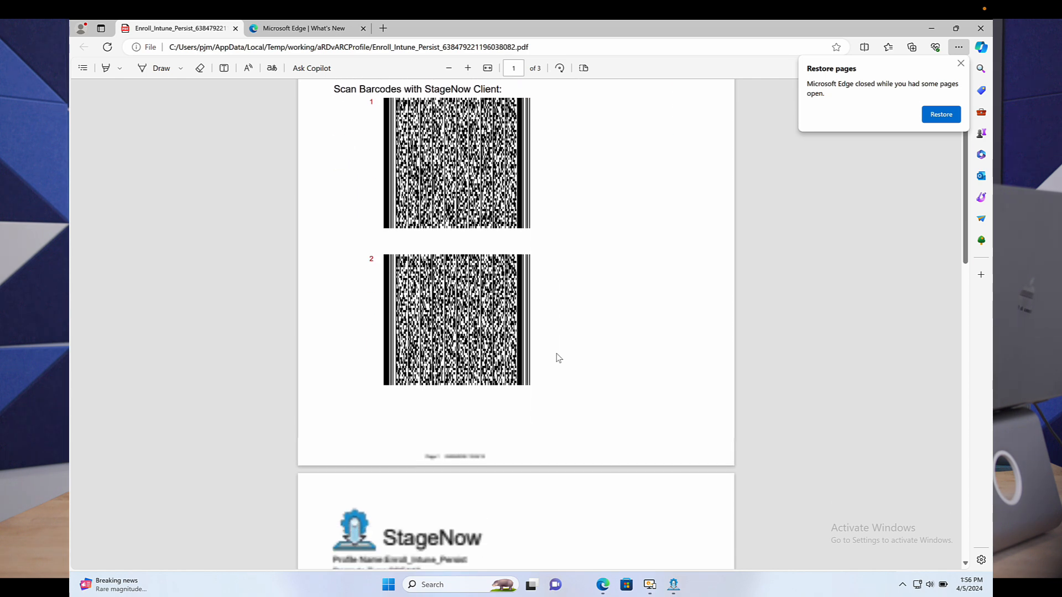
{"action": "scroll", "coordinate": [559, 358], "scroll_direction": "down", "scroll_amount": 10}
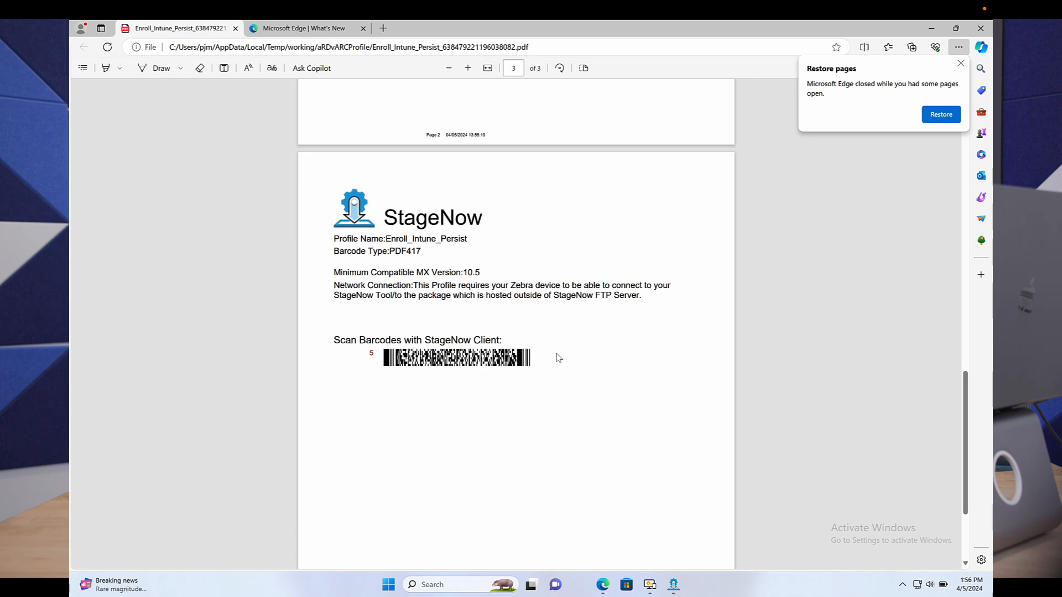
{"action": "scroll", "coordinate": [558, 357], "scroll_direction": "up", "scroll_amount": 15}
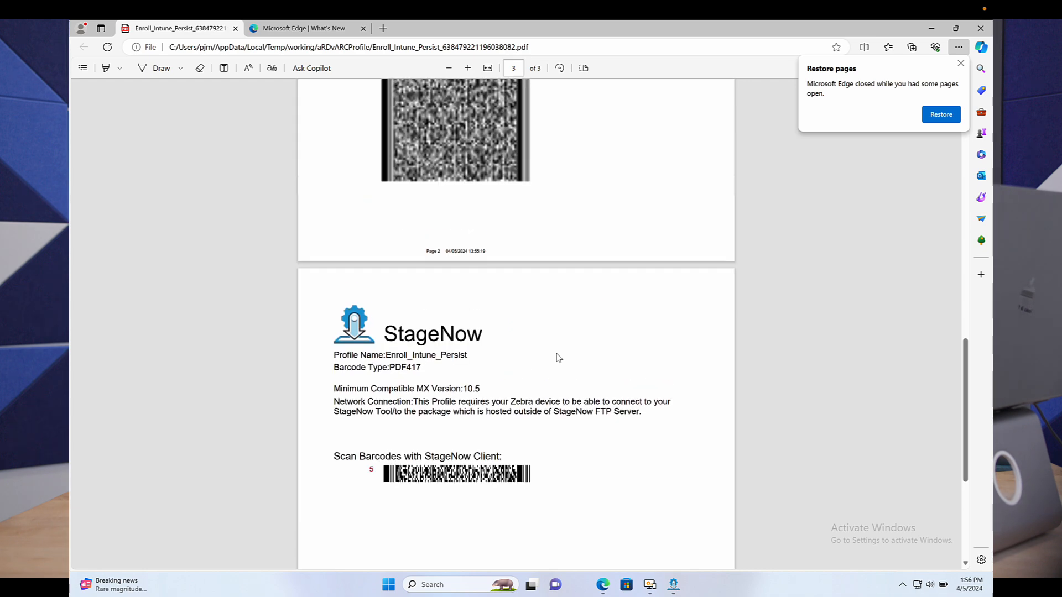
{"action": "scroll", "coordinate": [558, 358], "scroll_direction": "up", "scroll_amount": 15}
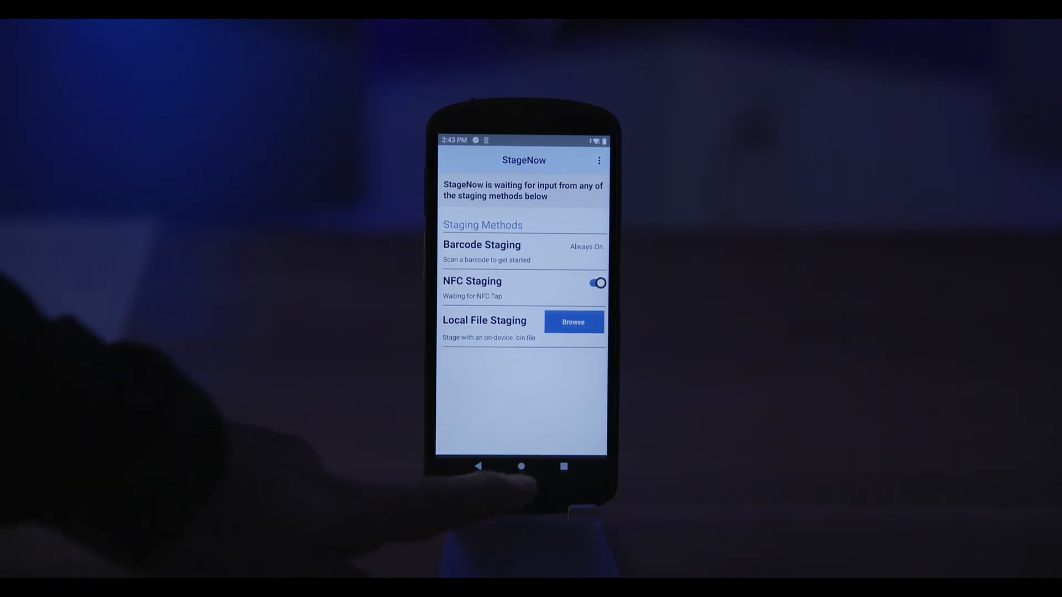
{"action": "left_click", "coordinate": [521, 466]}
{"action": "left_click_drag", "start_coordinate": [586, 359], "coordinate": [515, 384]}
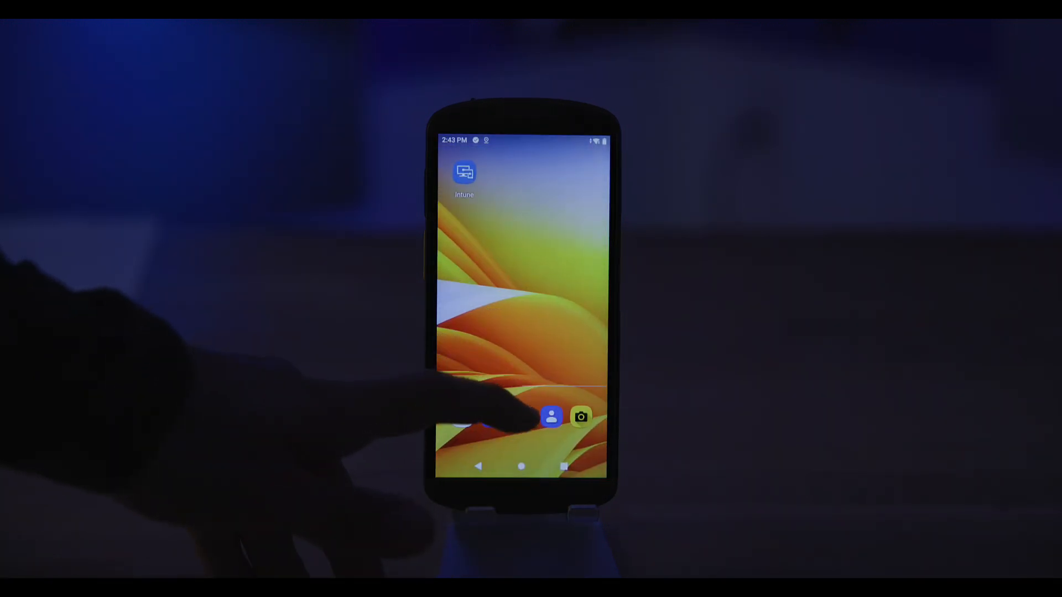
{"action": "left_click", "coordinate": [467, 172]}
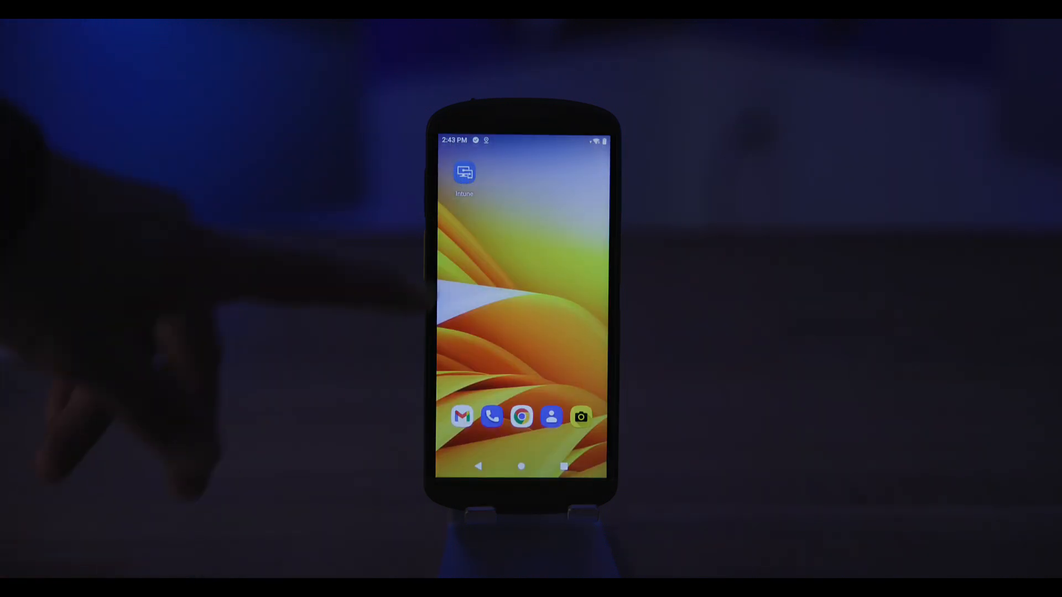
{"action": "left_click", "coordinate": [466, 170]}
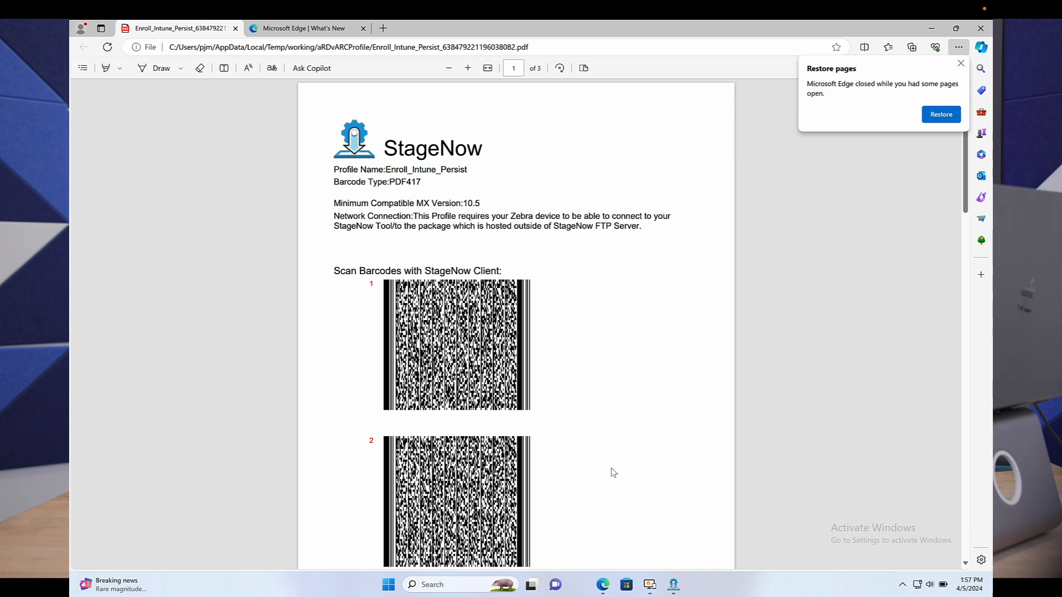
Step: Switch to StageNow and export the Enroll_Intune_Persist profile for MDM to the Downloads folder as NoTouchMigration.xml
{"action": "left_click", "coordinate": [673, 584]}
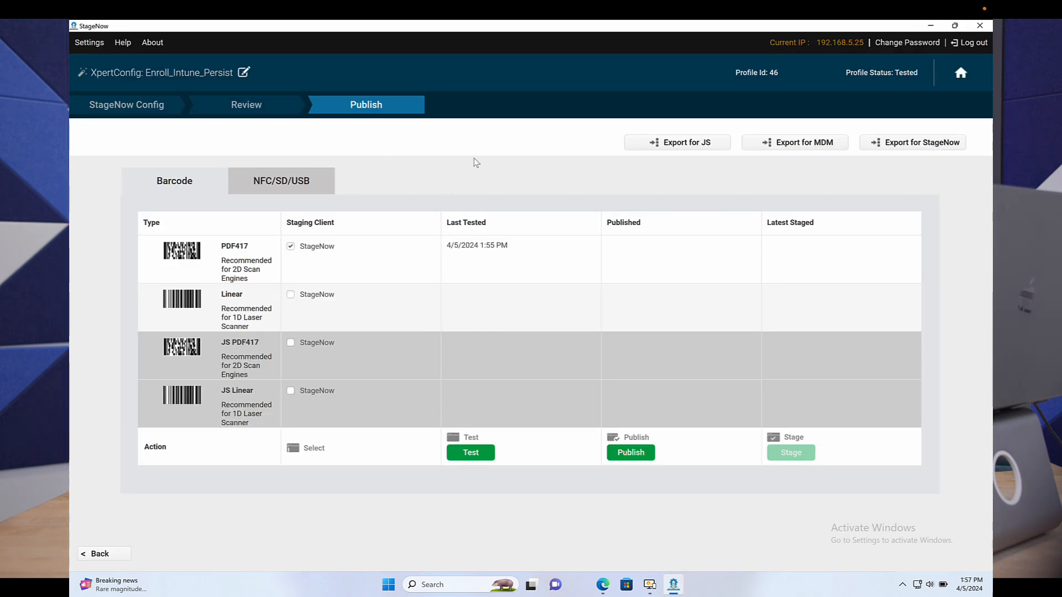
{"action": "left_click", "coordinate": [788, 146]}
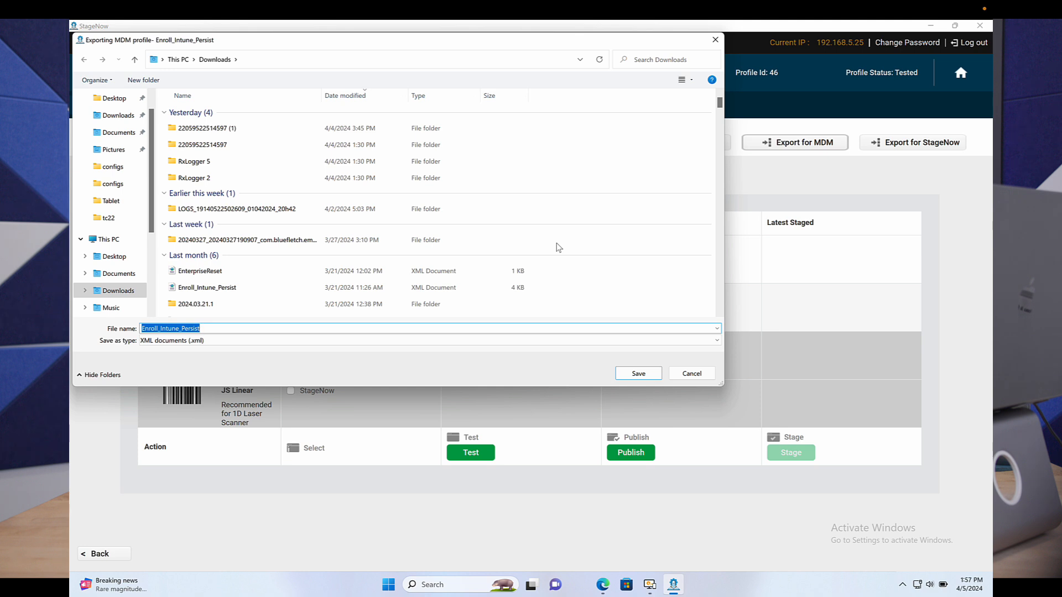
{"action": "type", "text": "NoTouchMigration.xml"}
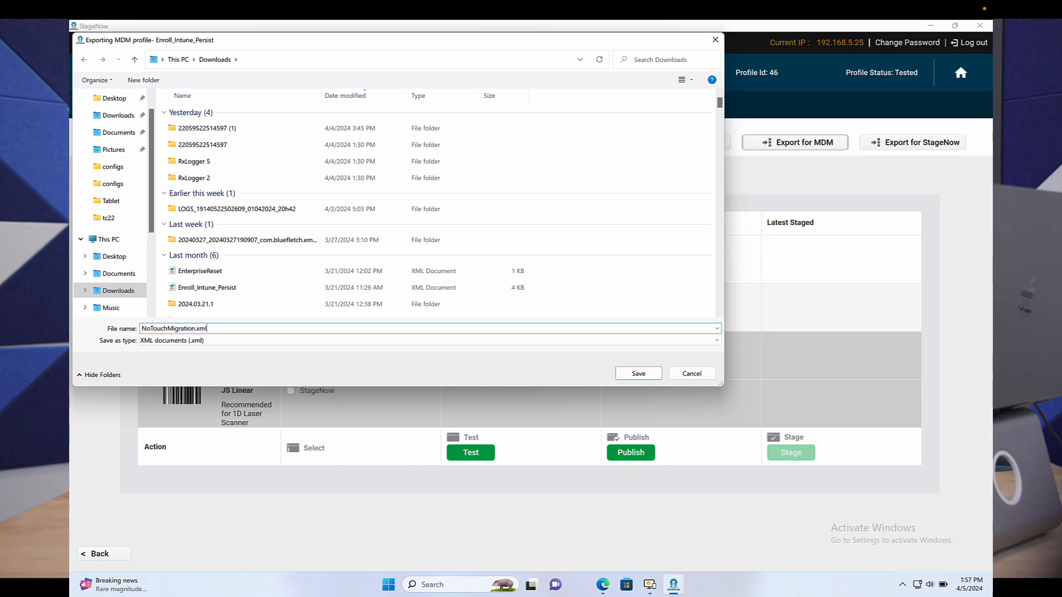
{"action": "left_click", "coordinate": [645, 376]}
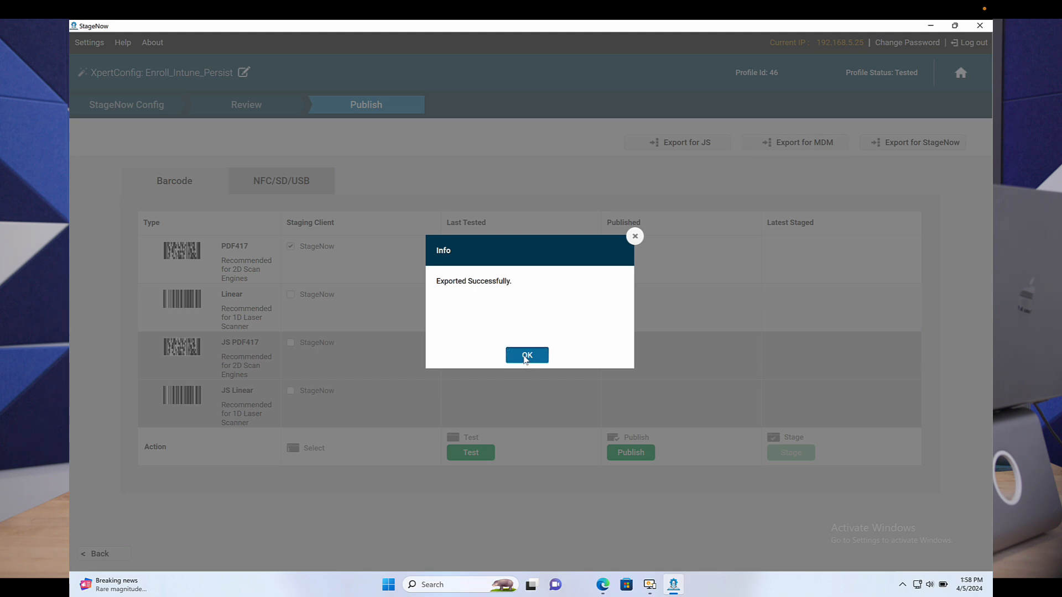
{"action": "left_click", "coordinate": [527, 355]}
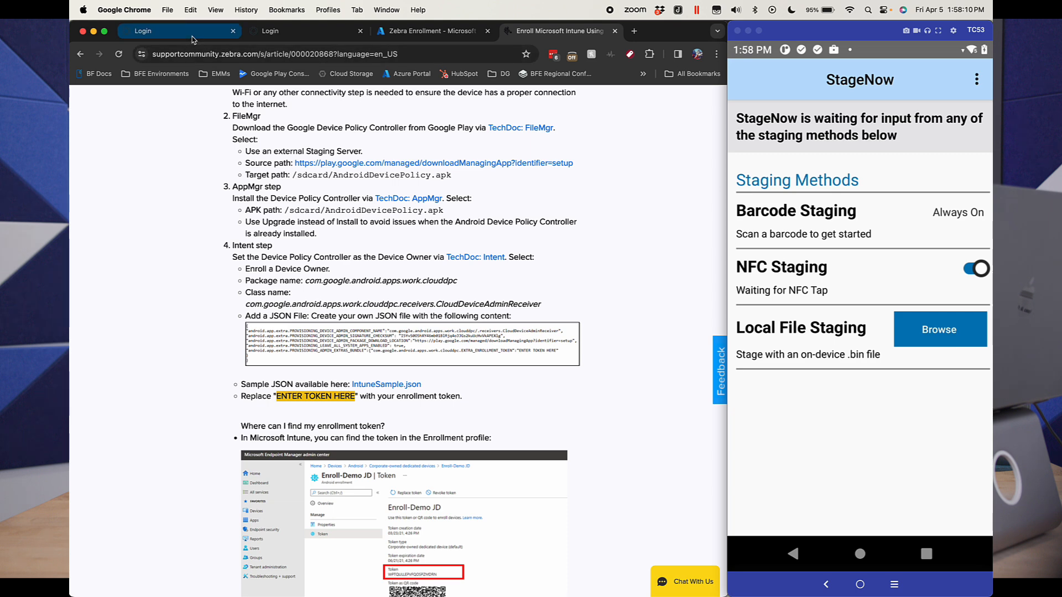
Step: Switch to the Workspace ONE UEM login page in Chrome and sign in with the saved username and the account password
{"action": "left_click", "coordinate": [194, 40]}
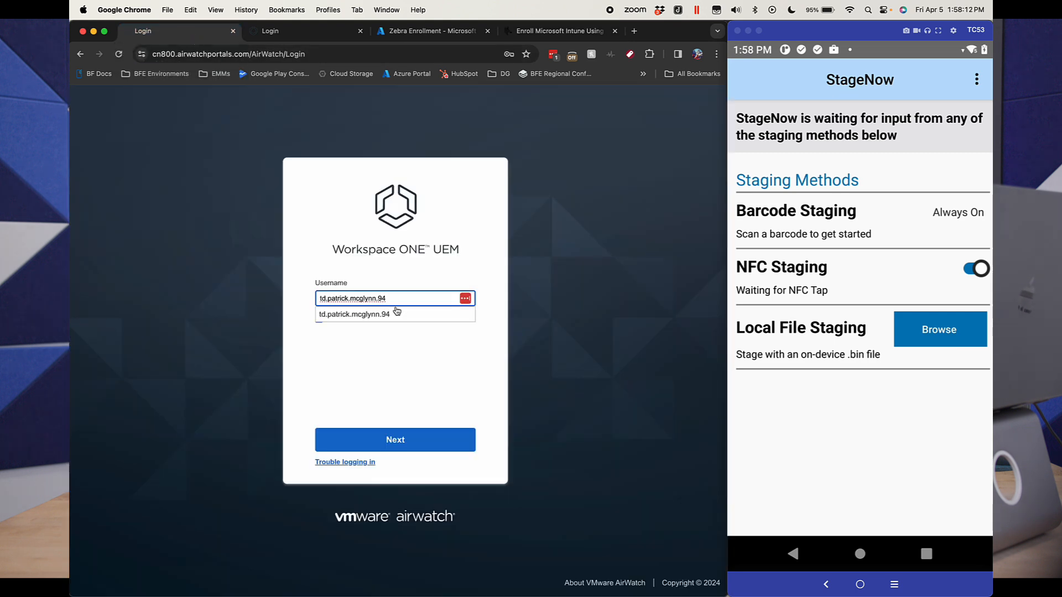
{"action": "left_click", "coordinate": [396, 313]}
{"action": "left_click", "coordinate": [436, 445]}
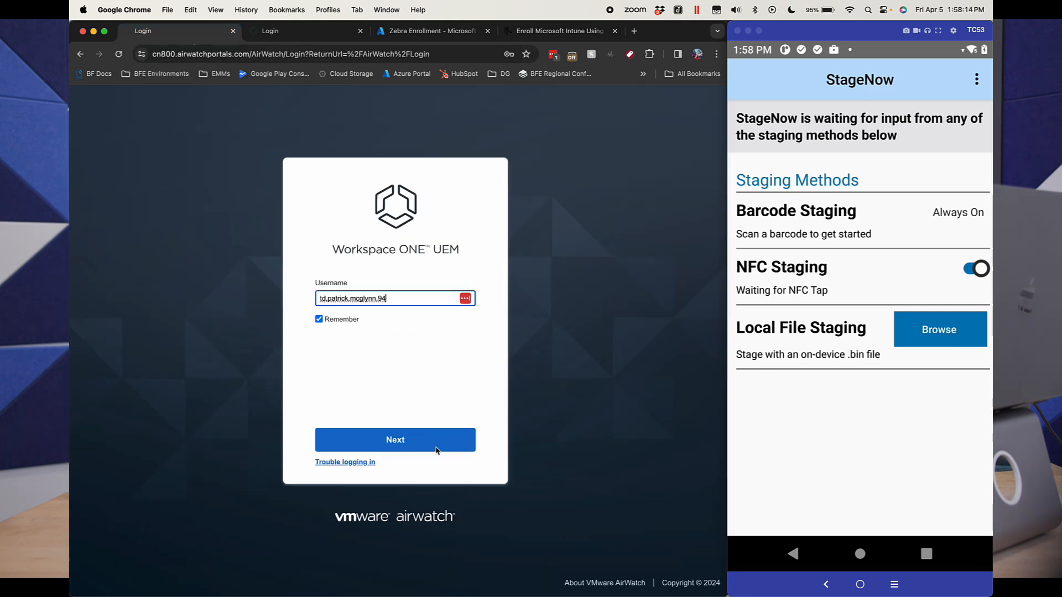
{"action": "left_click", "coordinate": [437, 449]}
{"action": "left_click", "coordinate": [431, 429]}
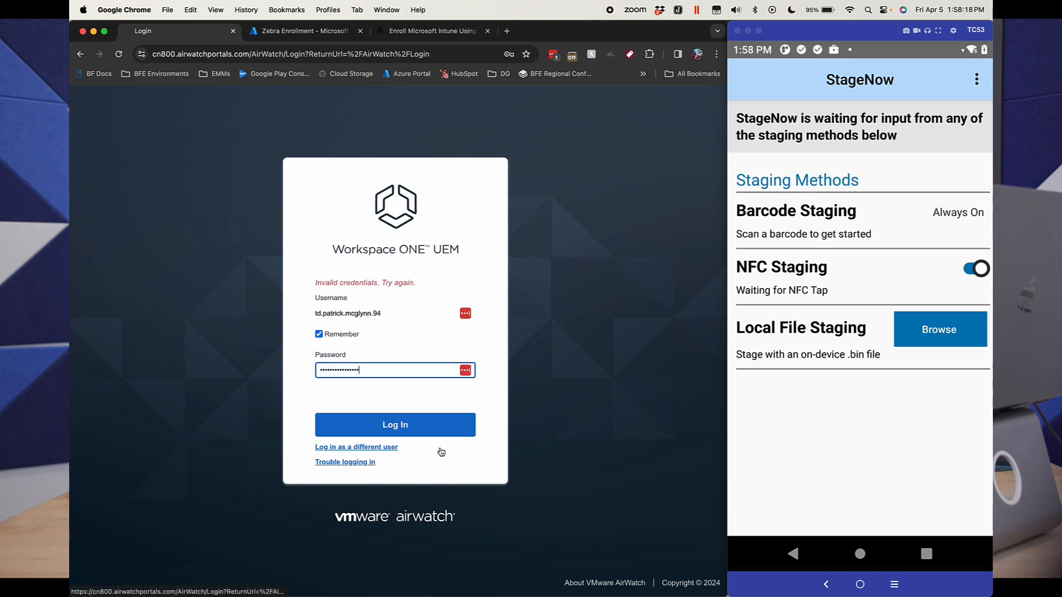
{"action": "left_click", "coordinate": [437, 427]}
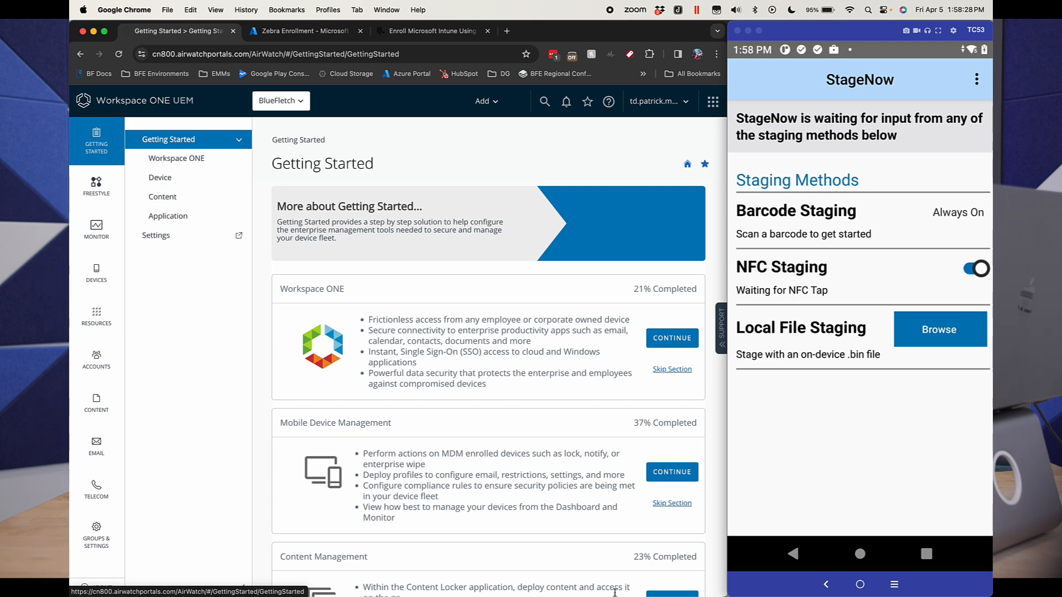
Step: Return the mirrored TC53 to its home screen and open the Files/Actions provisioning components in Workspace ONE UEM
{"action": "left_click", "coordinate": [863, 550]}
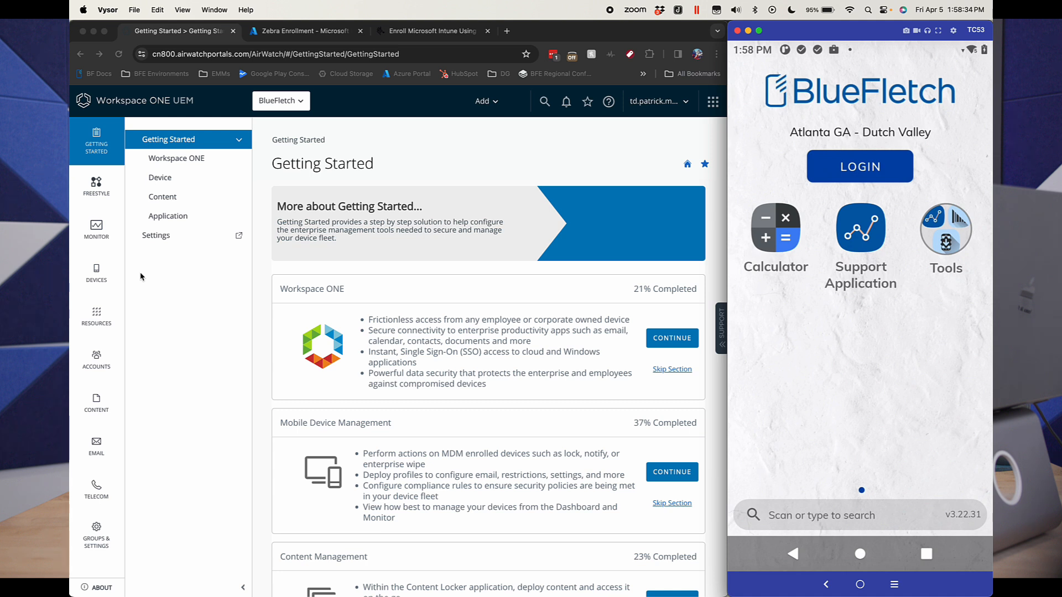
{"action": "left_click", "coordinate": [95, 276]}
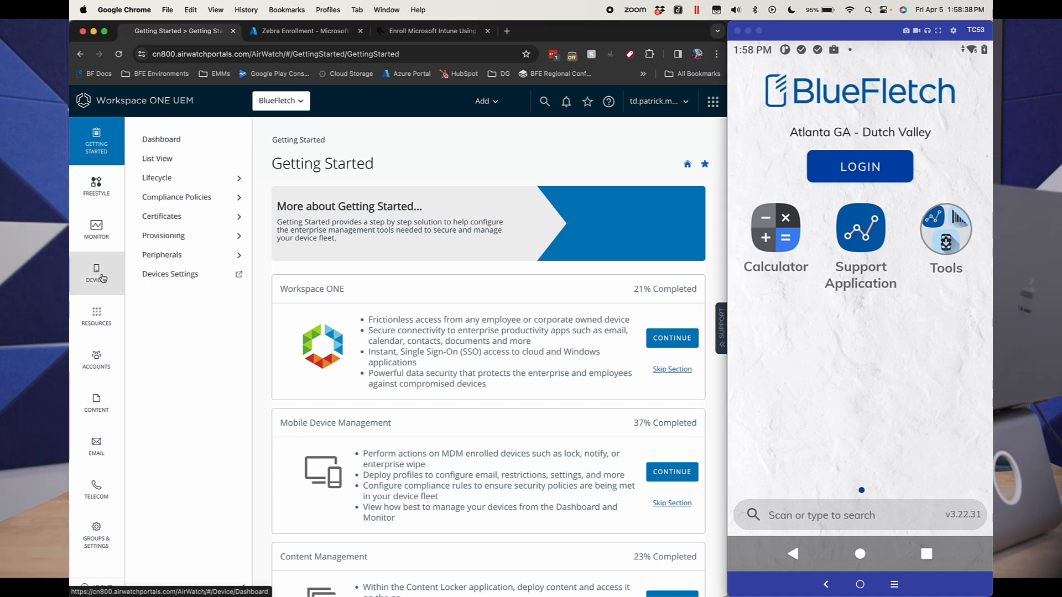
{"action": "left_click", "coordinate": [194, 233]}
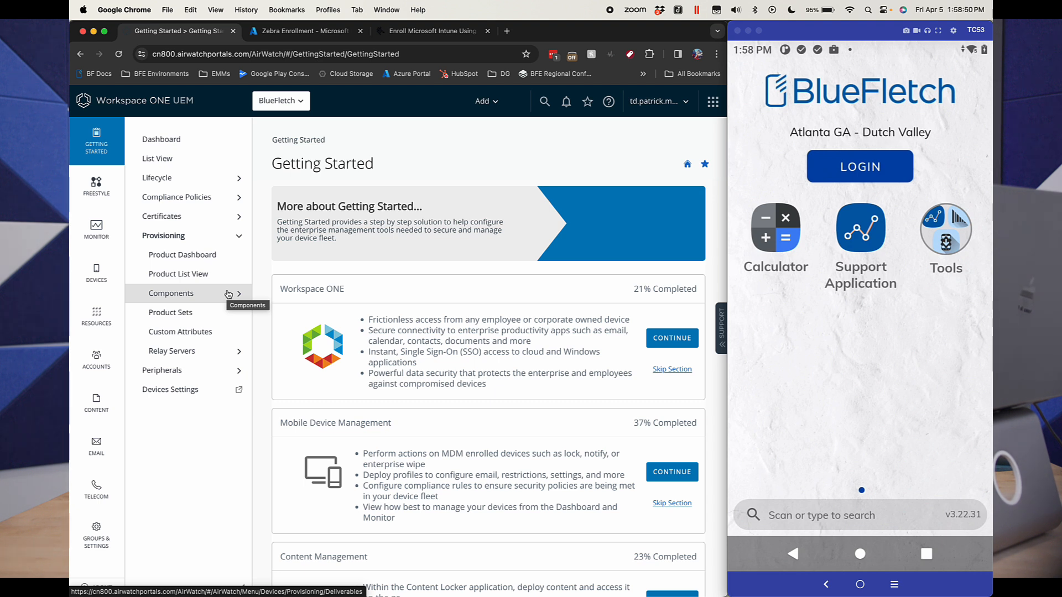
{"action": "left_click", "coordinate": [228, 294]}
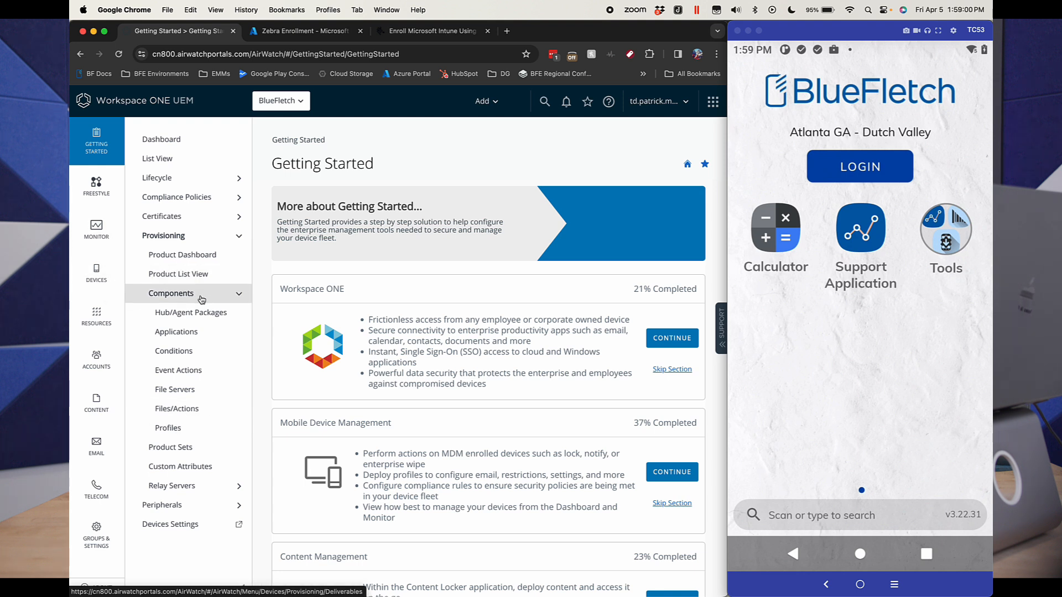
{"action": "left_click", "coordinate": [190, 414]}
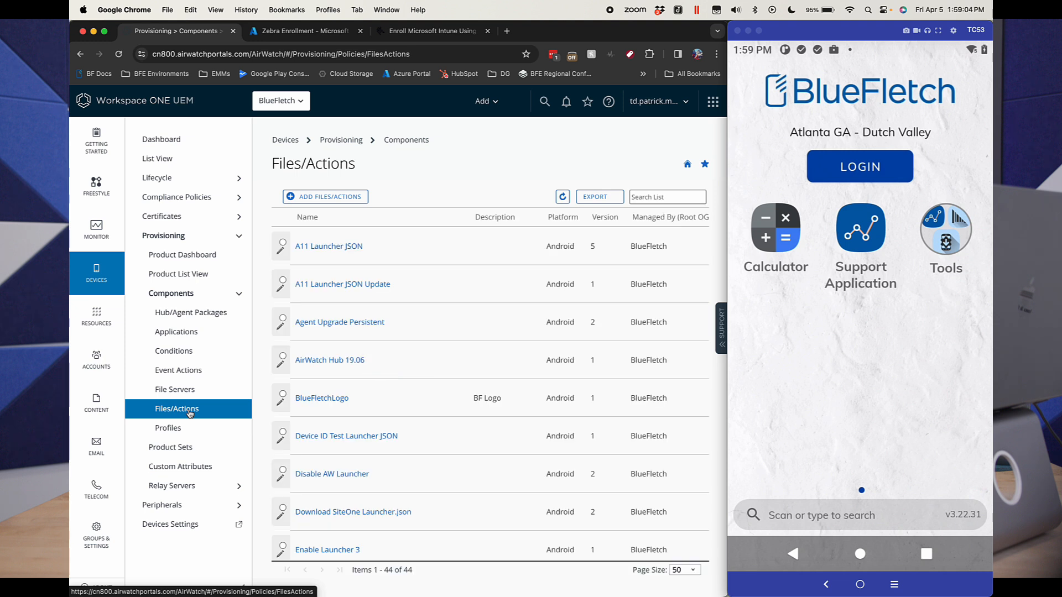
Step: Create a new Android Files/Actions entry and upload NoTouchMigration.xml from the Downloads folder to it
{"action": "left_click", "coordinate": [354, 199]}
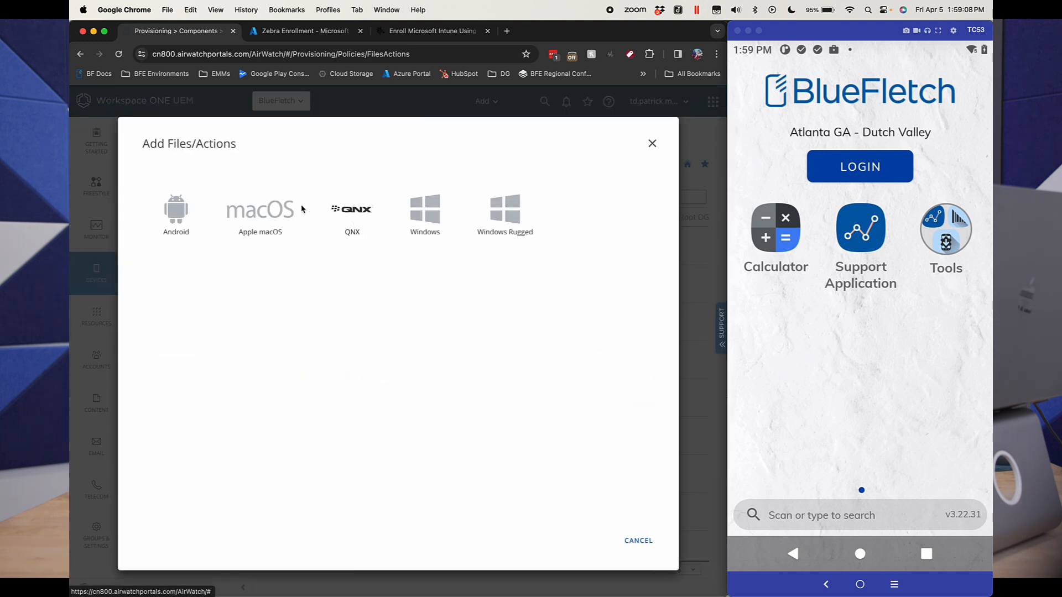
{"action": "left_click", "coordinate": [177, 228]}
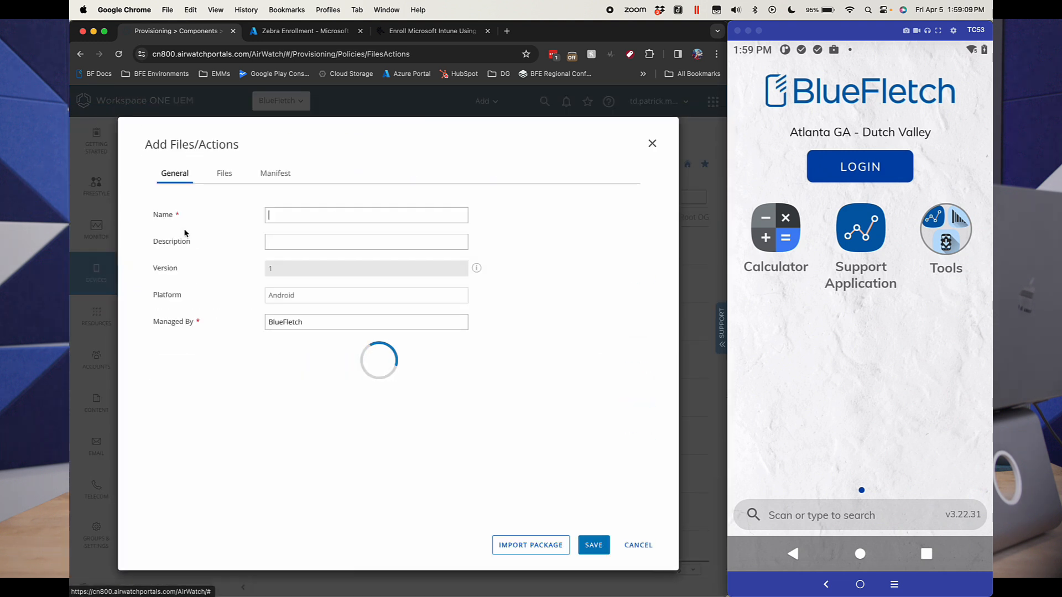
{"action": "left_click", "coordinate": [228, 178]}
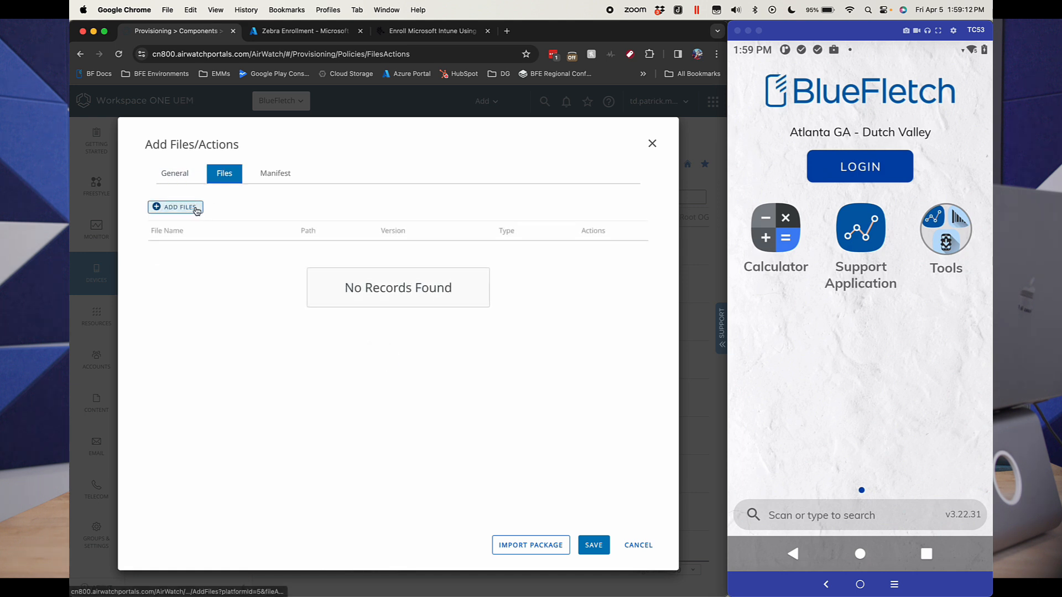
{"action": "left_click", "coordinate": [197, 210]}
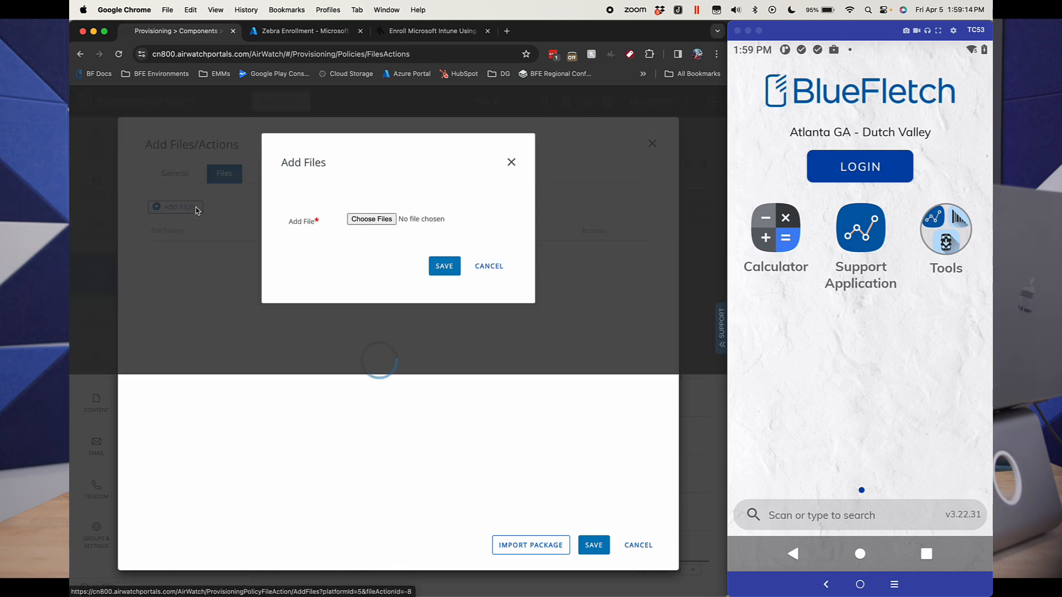
{"action": "left_click", "coordinate": [380, 221]}
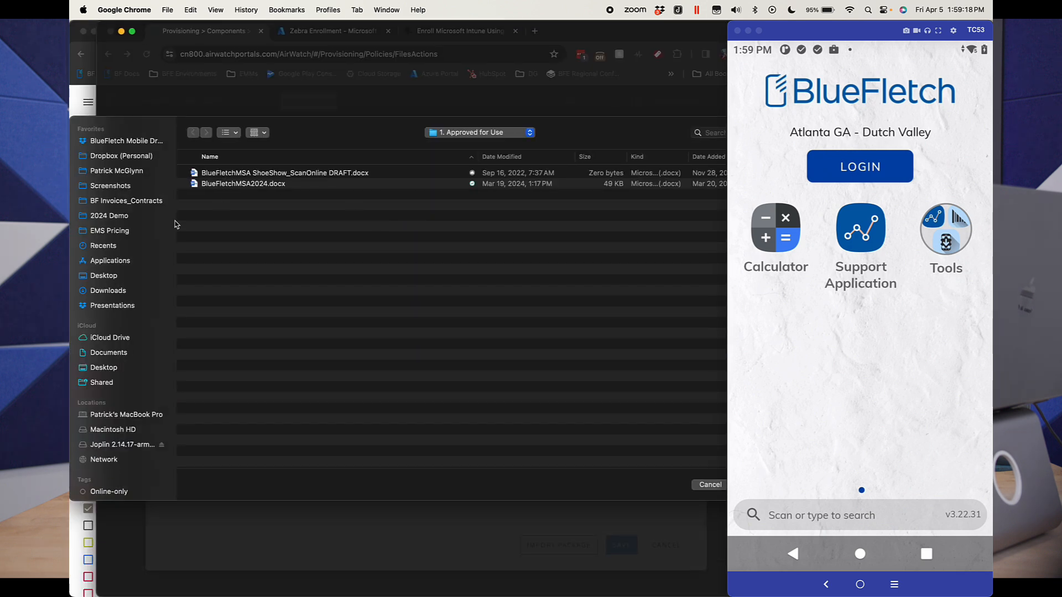
{"action": "left_click", "coordinate": [108, 290]}
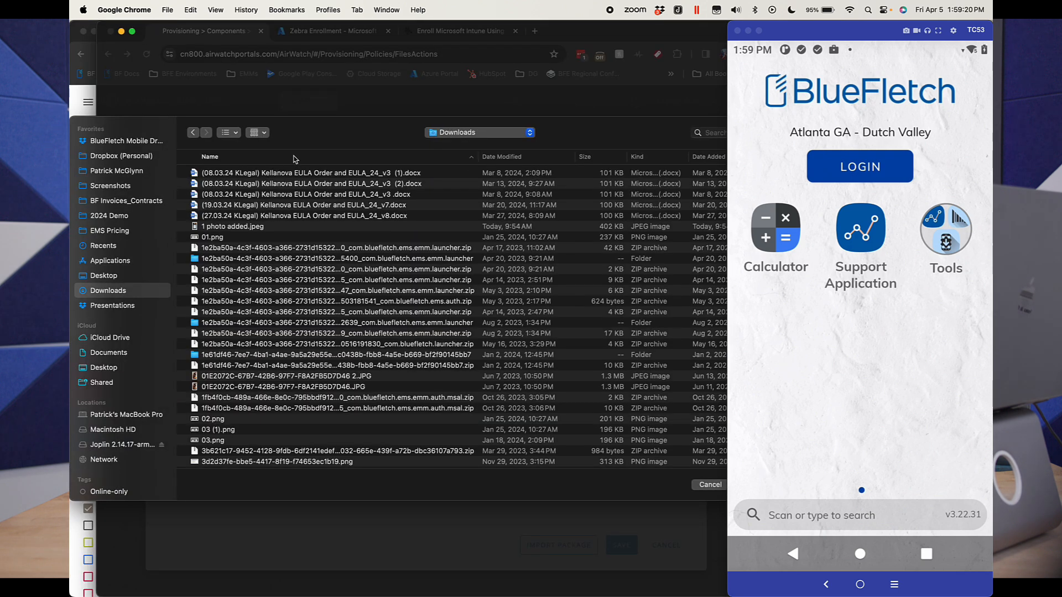
{"action": "left_click", "coordinate": [526, 157]}
{"action": "left_click", "coordinate": [280, 173]}
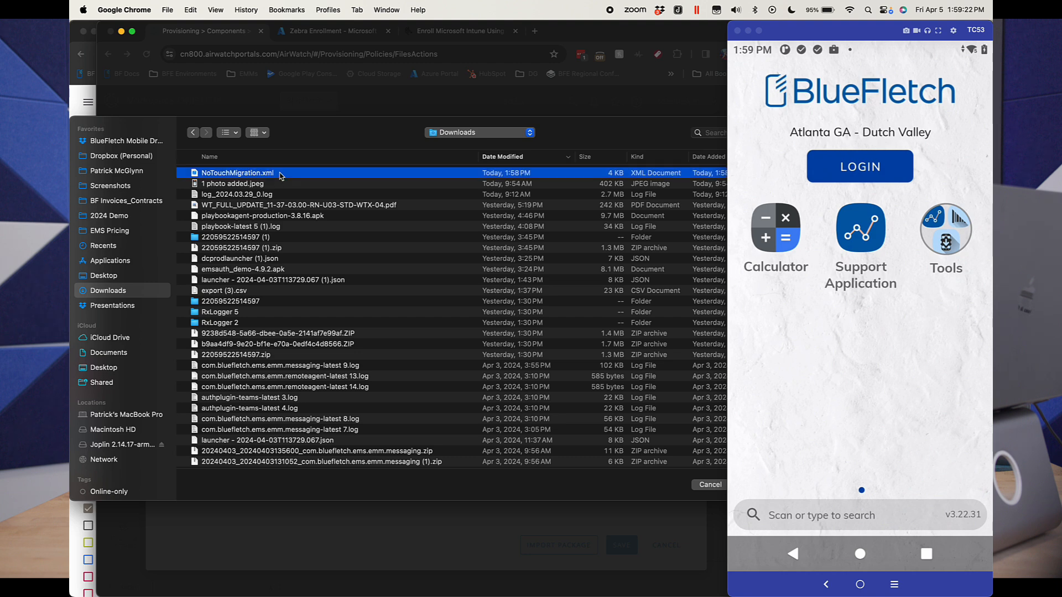
{"action": "double_click", "coordinate": [280, 174]}
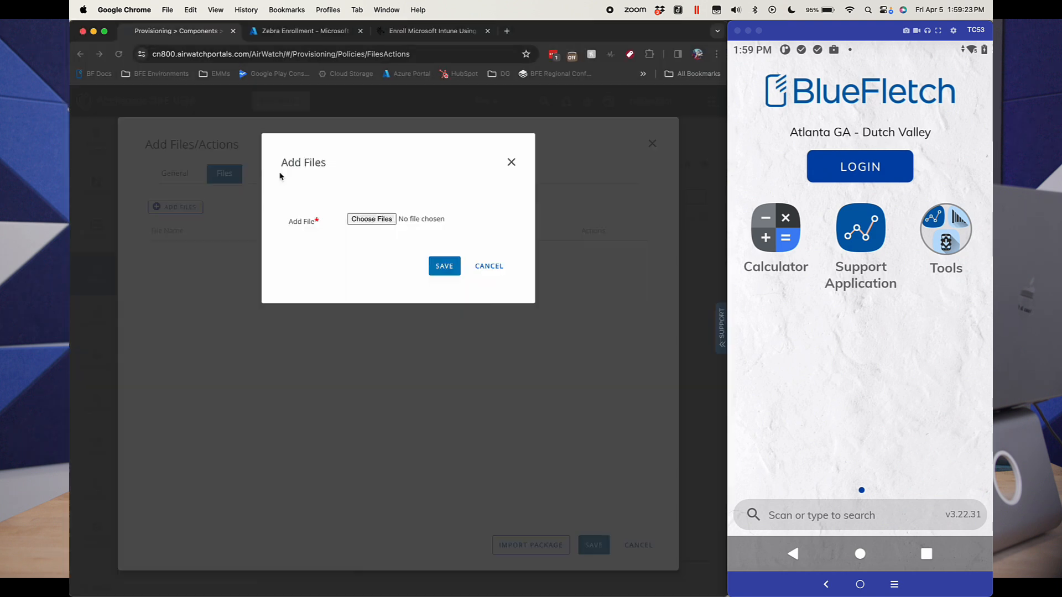
{"action": "left_click", "coordinate": [444, 268]}
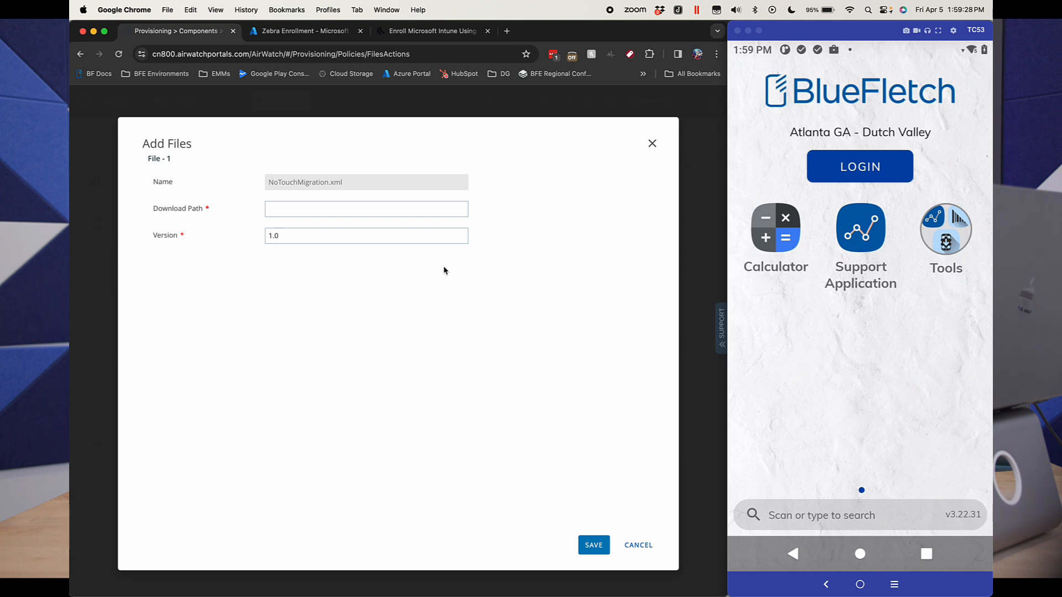
Step: Set the download path of NoTouchMigration.xml to /sdcard/Download and save the file entry
{"action": "left_click", "coordinate": [375, 206]}
{"action": "type", "text": "/sdcard/Download"}
{"action": "left_click", "coordinate": [592, 546]}
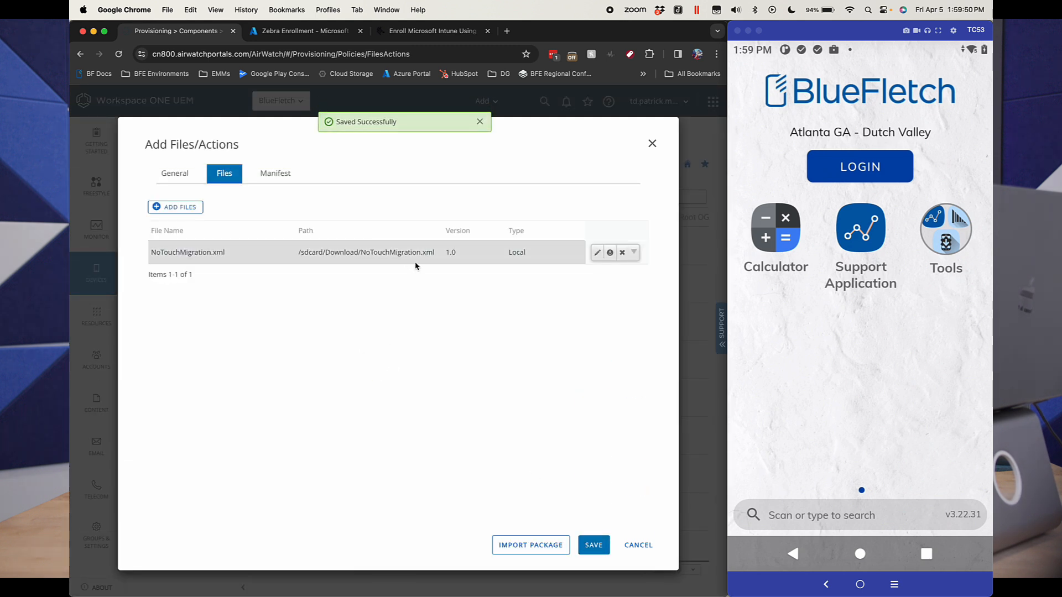
Step: Add an Apply Custom Settings action using NoTouchMigration.xml to the installation manifest
{"action": "left_click", "coordinate": [274, 177]}
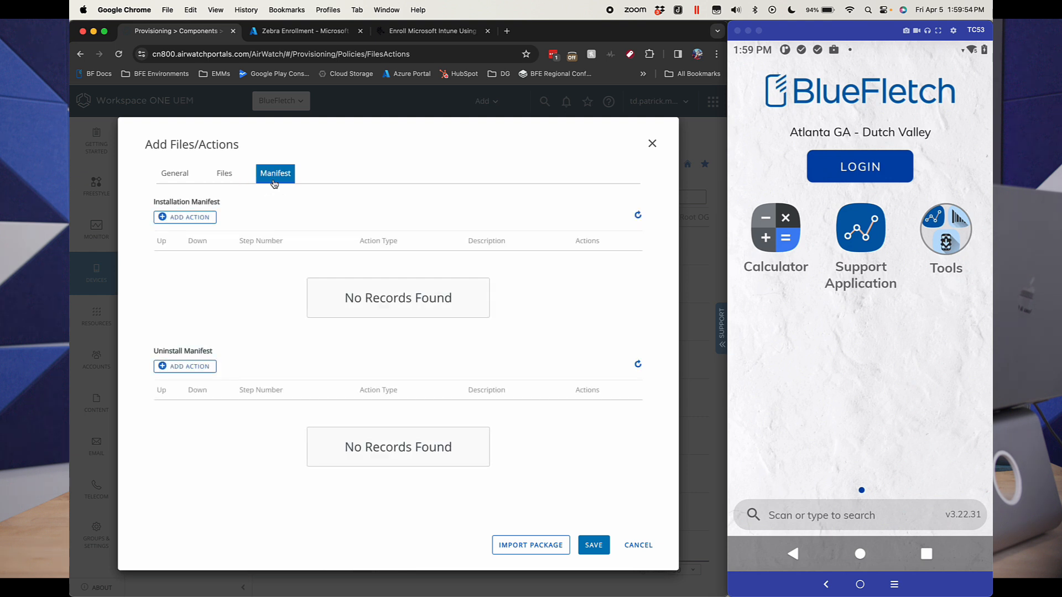
{"action": "left_click", "coordinate": [203, 221]}
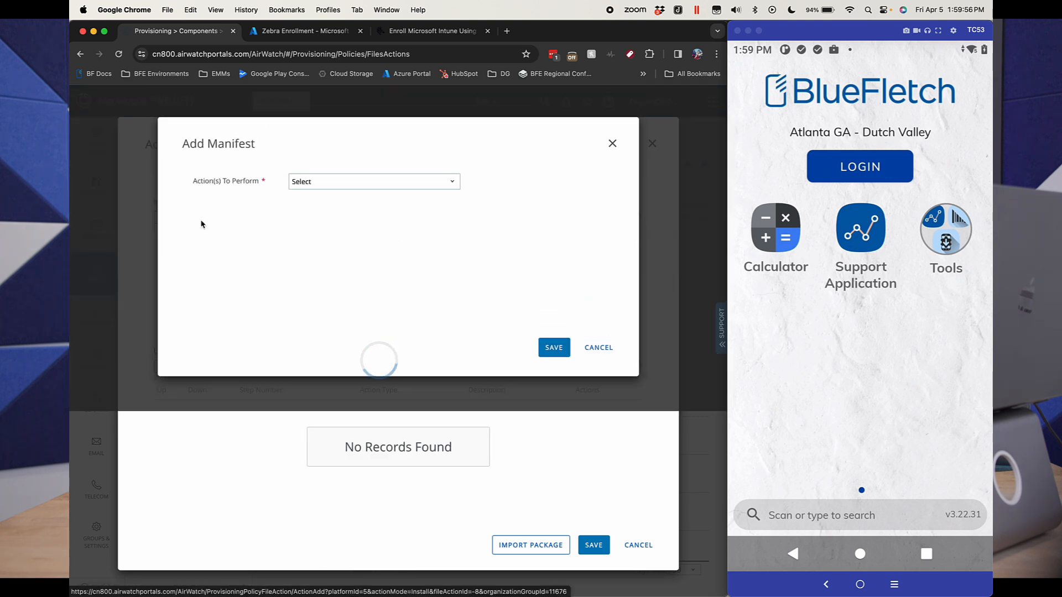
{"action": "left_click", "coordinate": [361, 183]}
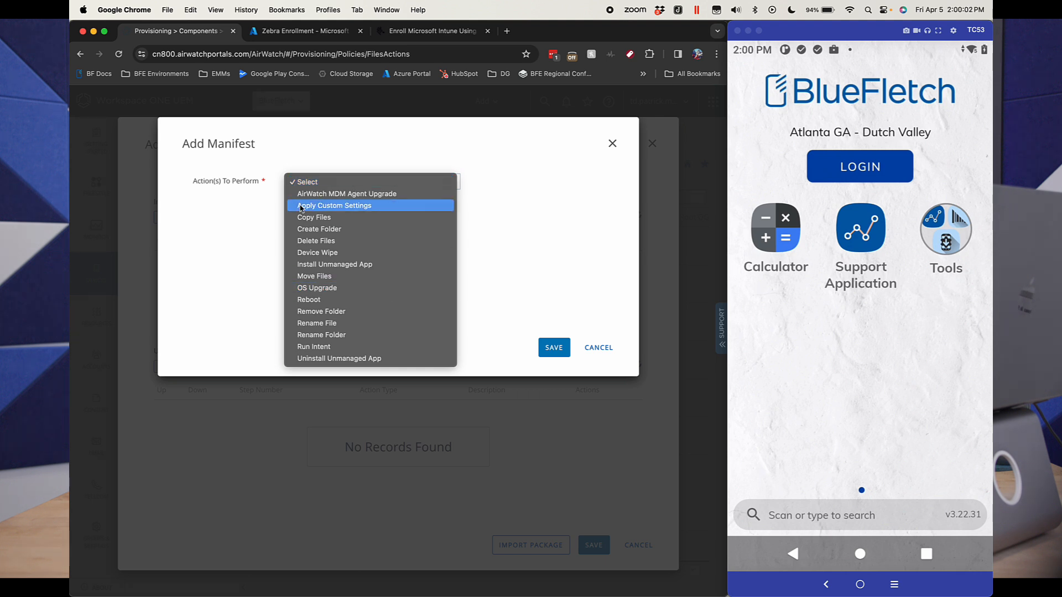
{"action": "left_click", "coordinate": [350, 206]}
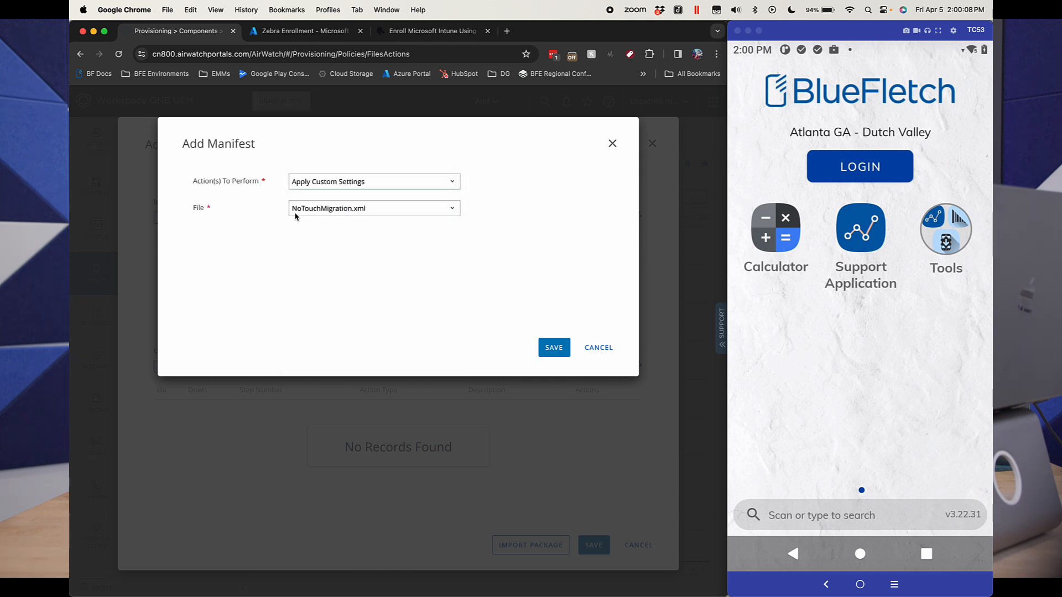
{"action": "left_click", "coordinate": [540, 347]}
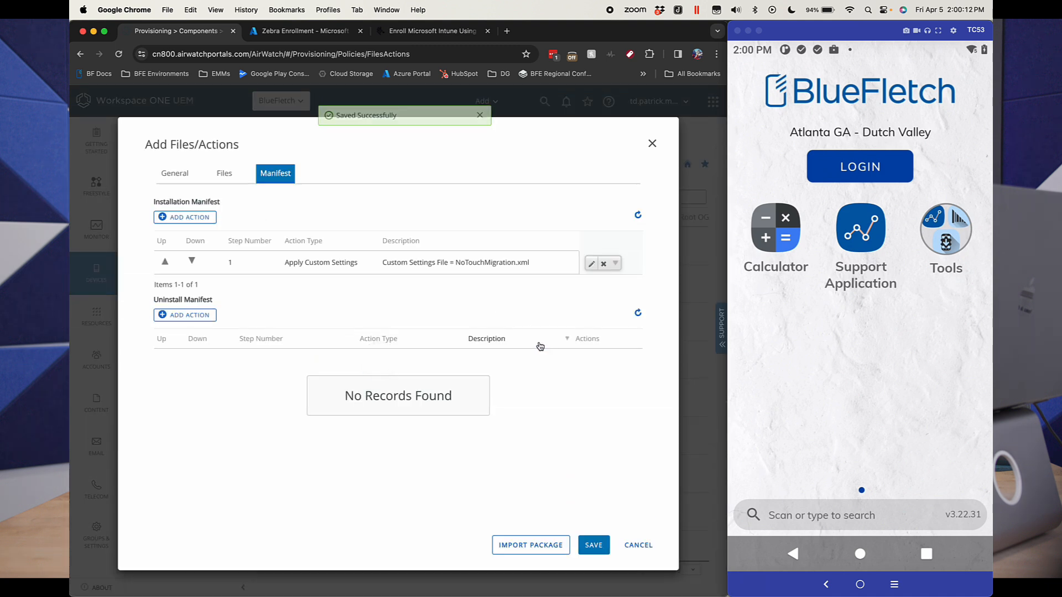
Step: Name the Files/Actions entry "No Touch Migration XML" and save it
{"action": "left_click", "coordinate": [594, 545]}
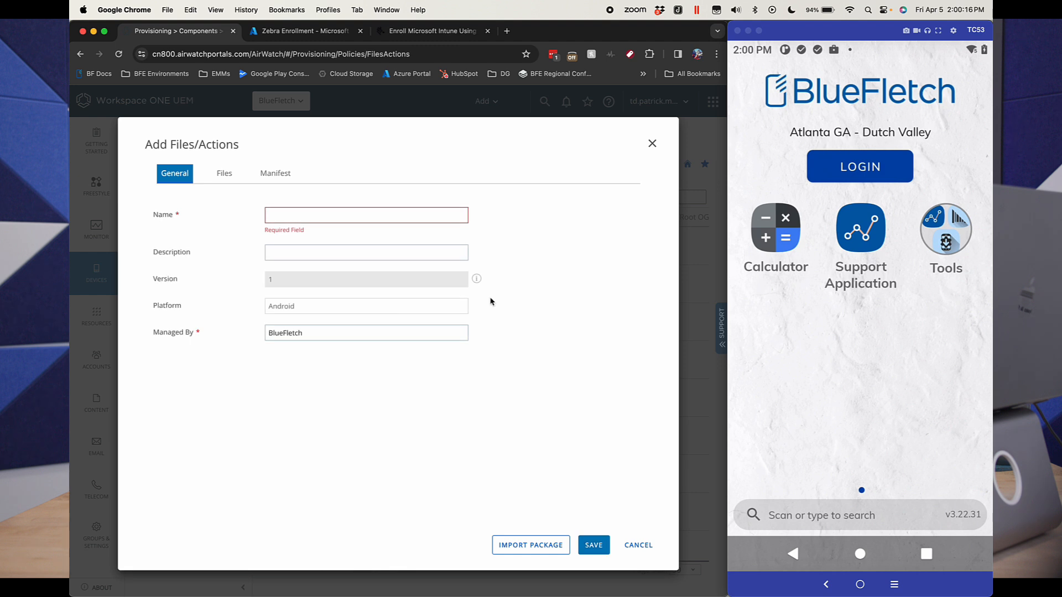
{"action": "left_click", "coordinate": [396, 212]}
{"action": "type", "text": "No Touc"}
{"action": "type", "text": "h Migration"}
{"action": "type", "text": " XM<L"}
{"action": "left_click", "coordinate": [593, 544]}
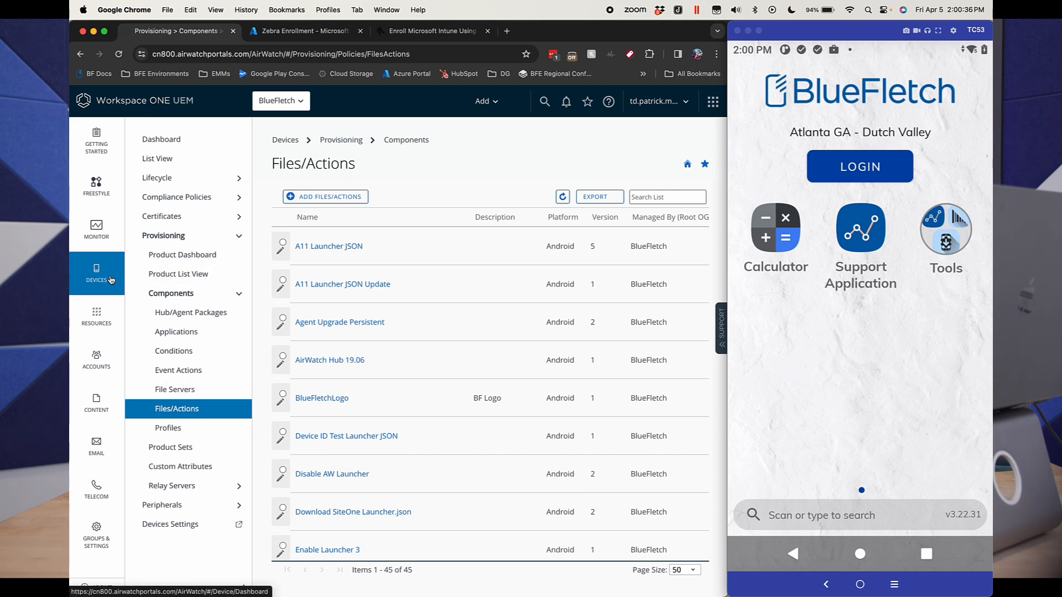
Step: Create a new Android product named "No Touch Migration" in the provisioning product list
{"action": "left_click", "coordinate": [216, 274]}
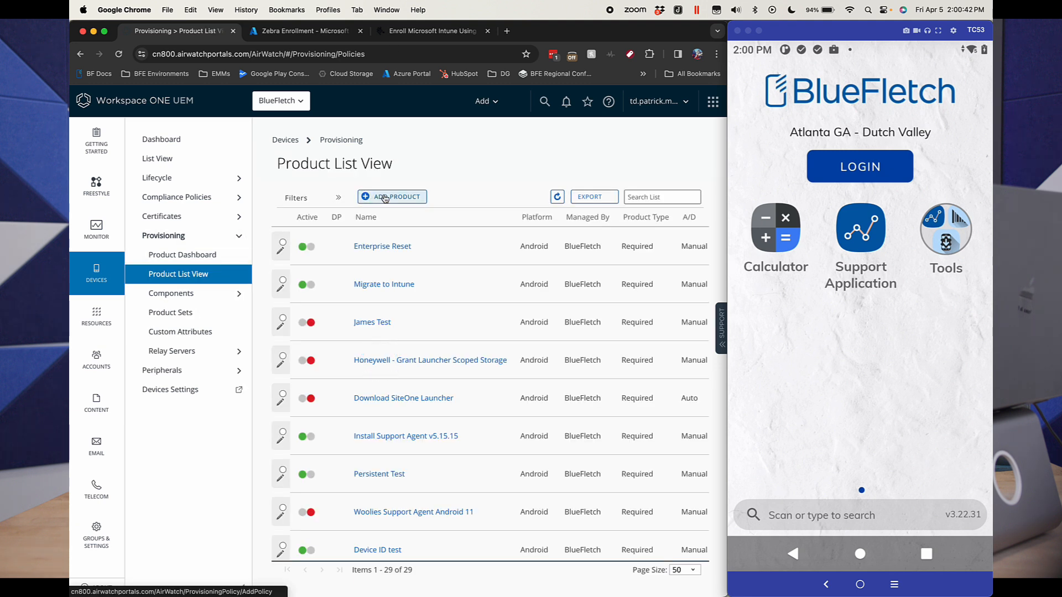
{"action": "left_click", "coordinate": [385, 197]}
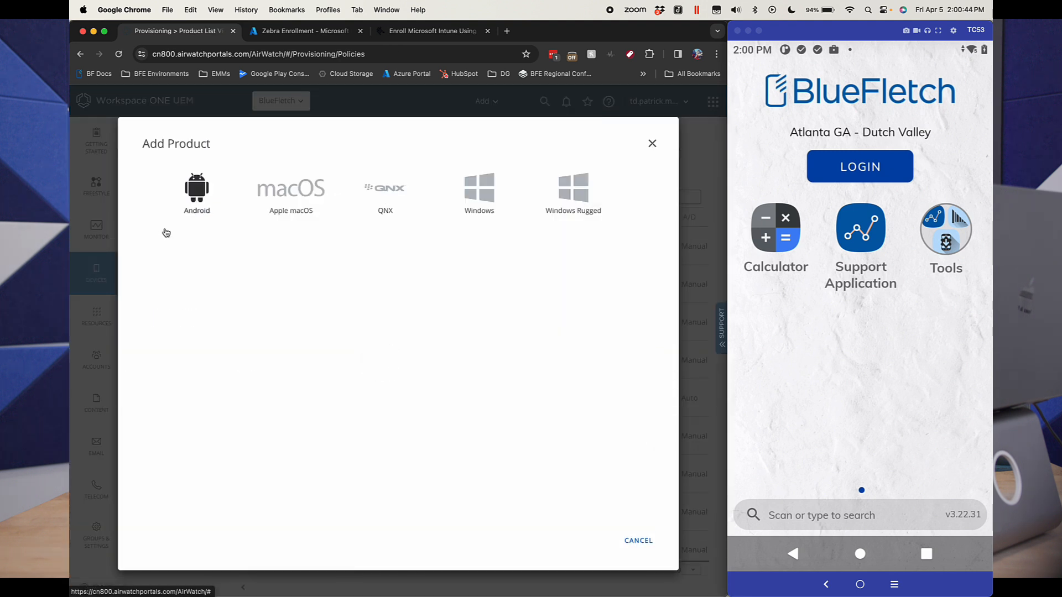
{"action": "left_click", "coordinate": [205, 210]}
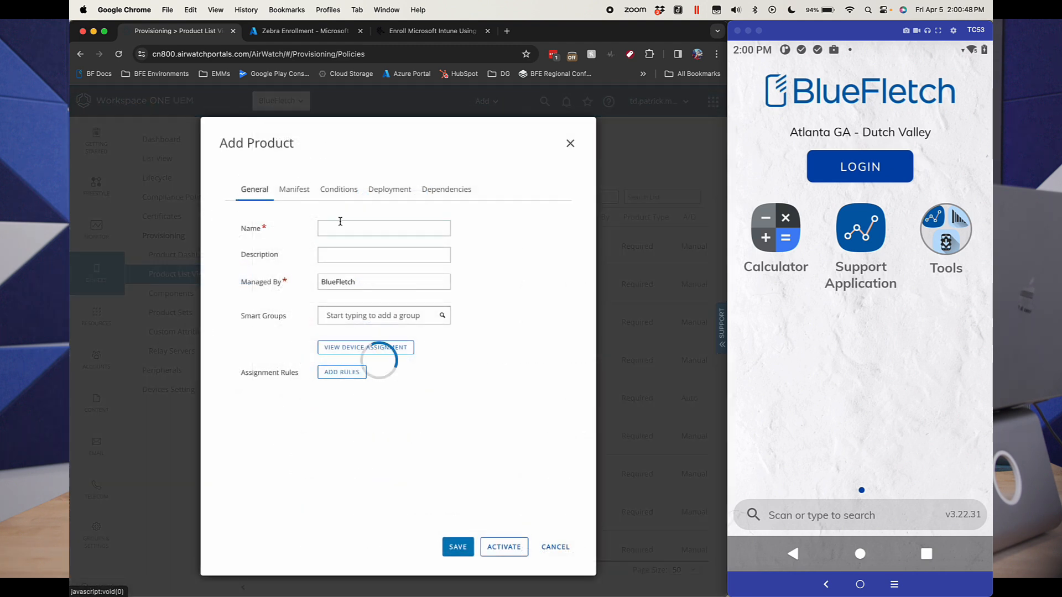
{"action": "left_click", "coordinate": [340, 224]}
{"action": "type", "text": "No "}
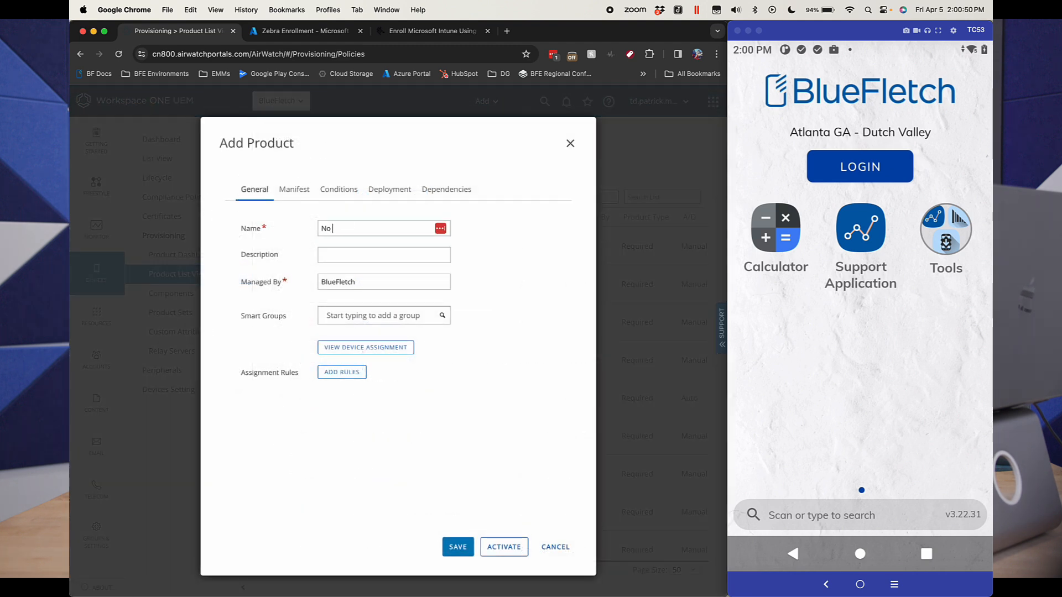
{"action": "type", "text": "Touch Migration"}
Step: Add a File/Action - Install step using "No Touch Migration XML" to the product's manifest and save it
{"action": "left_click", "coordinate": [293, 193]}
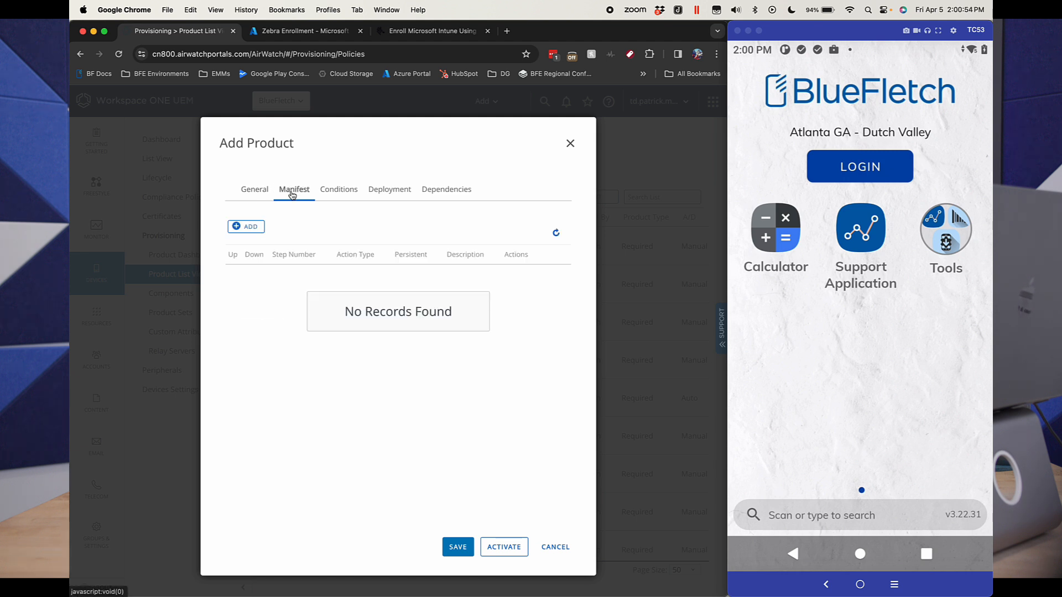
{"action": "left_click", "coordinate": [246, 227]}
{"action": "left_click", "coordinate": [353, 181]}
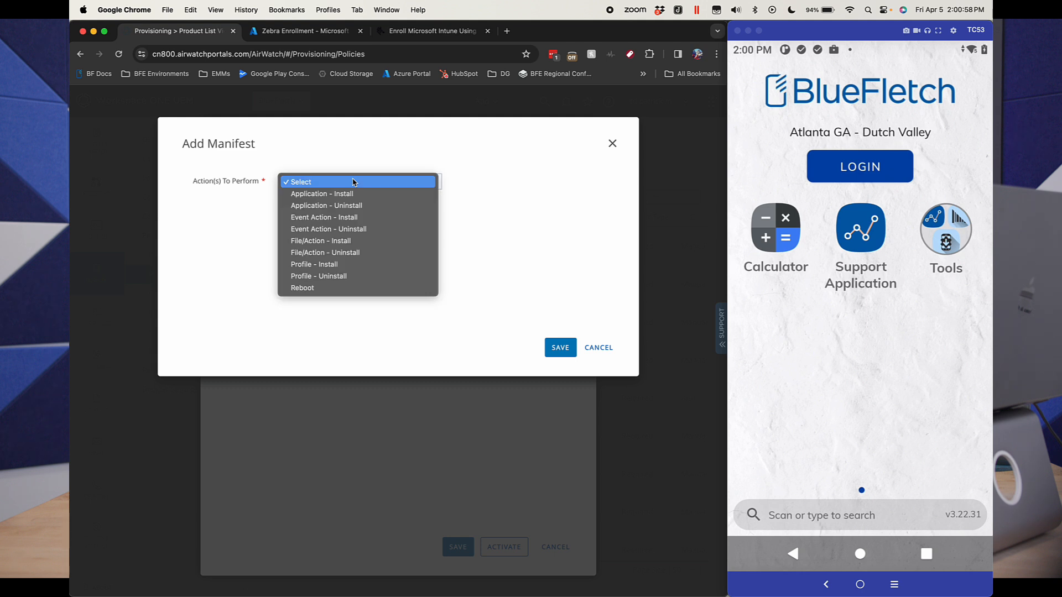
{"action": "left_click", "coordinate": [374, 241]}
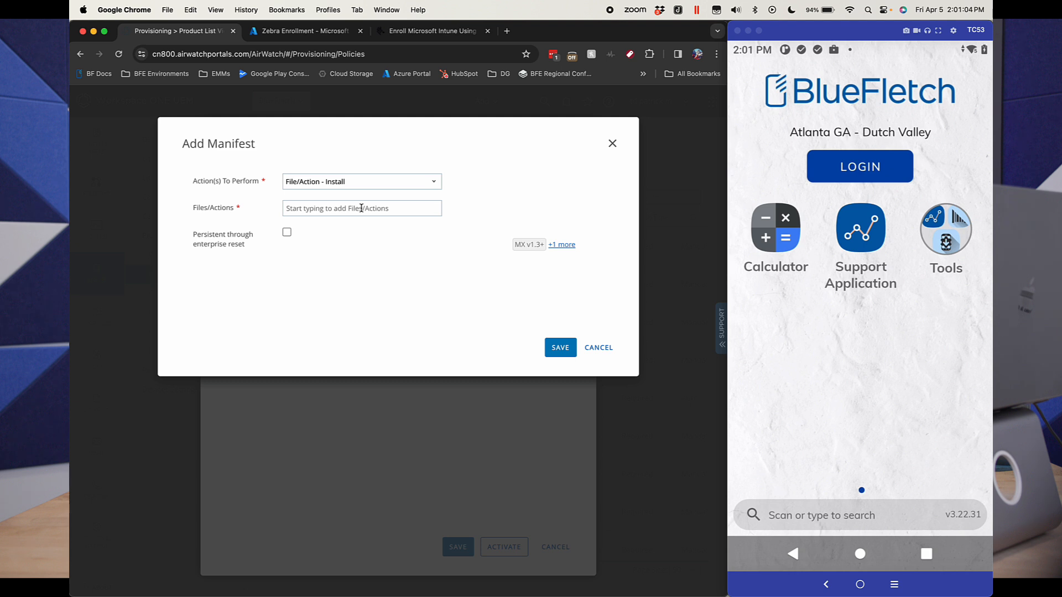
{"action": "left_click", "coordinate": [361, 208]}
{"action": "type", "text": "No"}
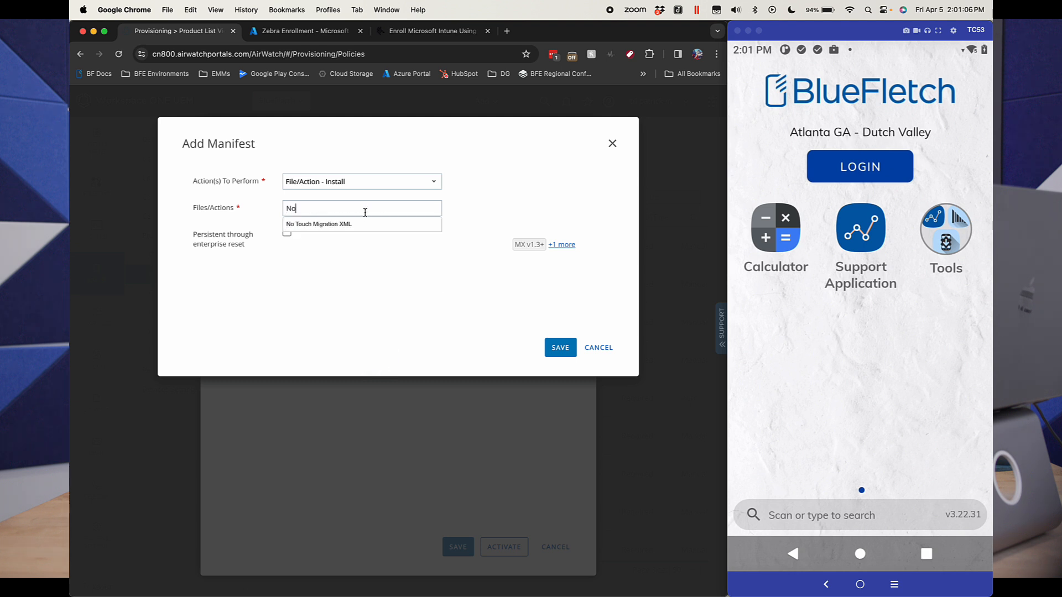
{"action": "left_click", "coordinate": [339, 227]}
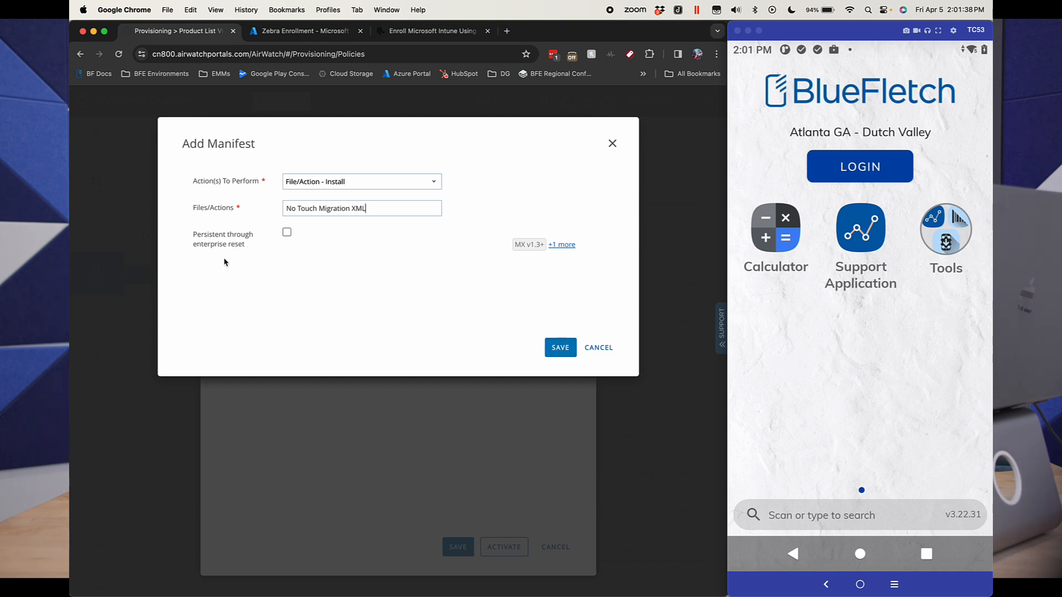
{"action": "left_click", "coordinate": [560, 347]}
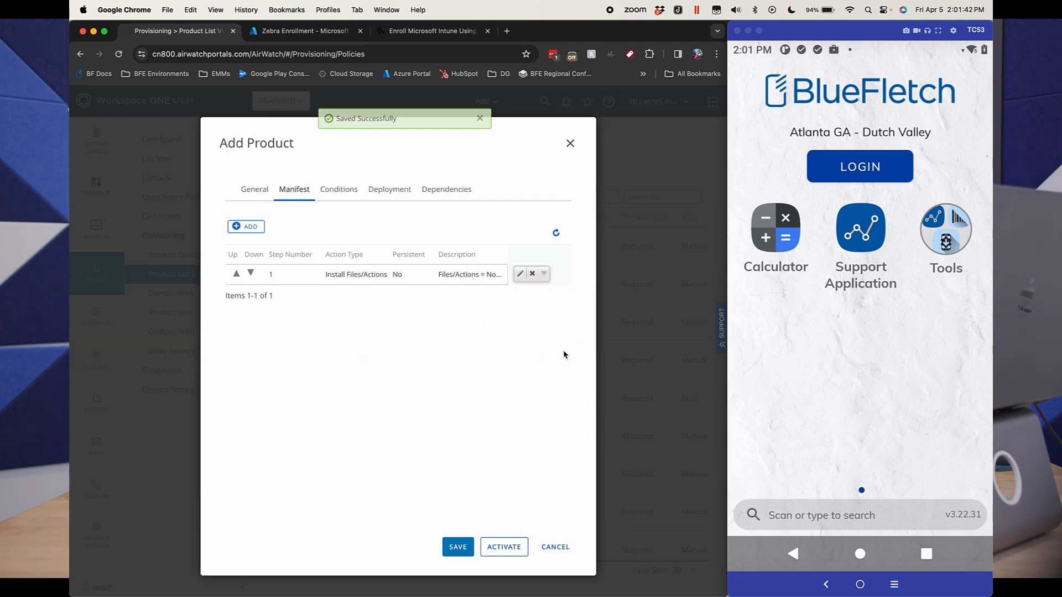
Step: Try to assign the product to the Demo (BlueFletch) smart group and preview its device assignment
{"action": "left_click", "coordinate": [266, 195]}
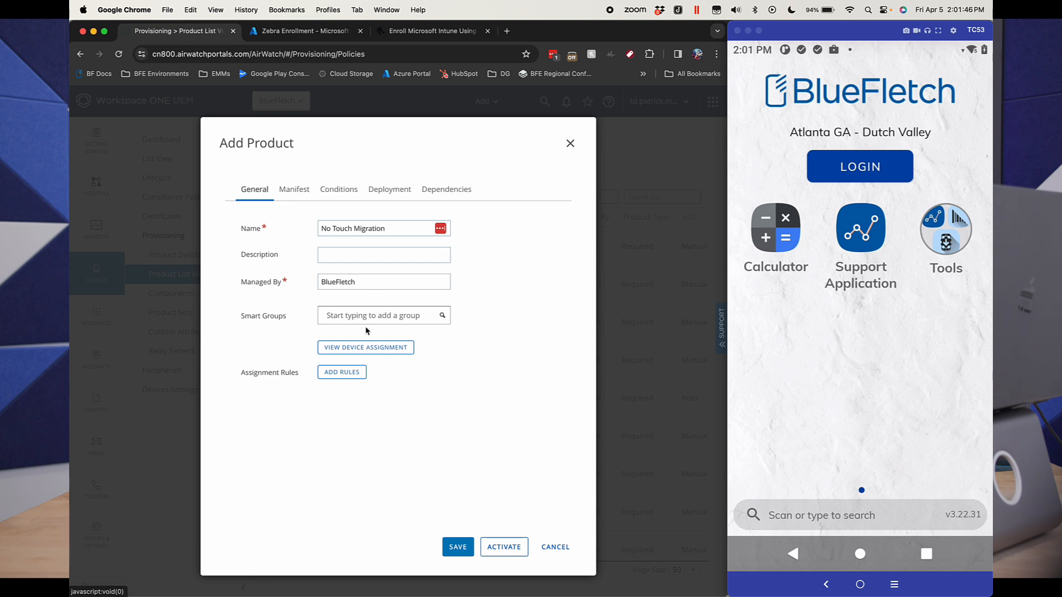
{"action": "left_click", "coordinate": [367, 319]}
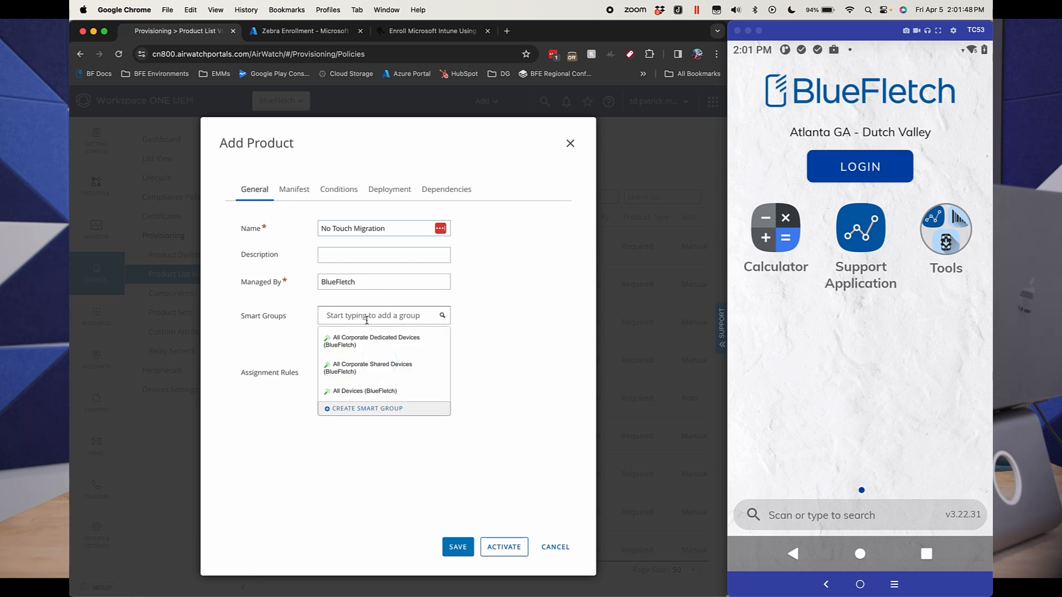
{"action": "scroll", "coordinate": [374, 363], "scroll_direction": "down", "scroll_amount": 3}
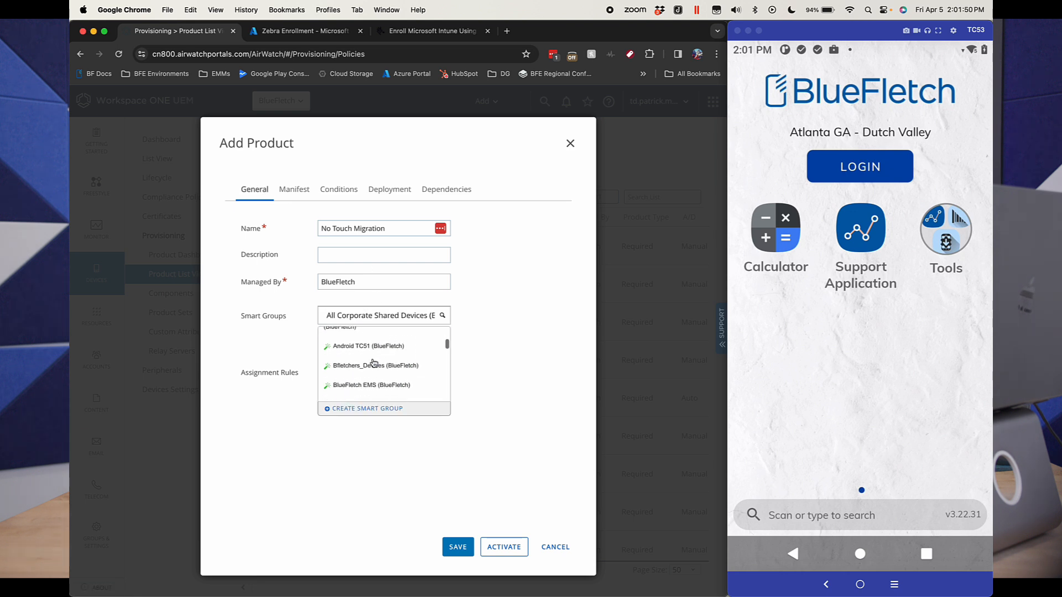
{"action": "scroll", "coordinate": [374, 364], "scroll_direction": "down", "scroll_amount": 4}
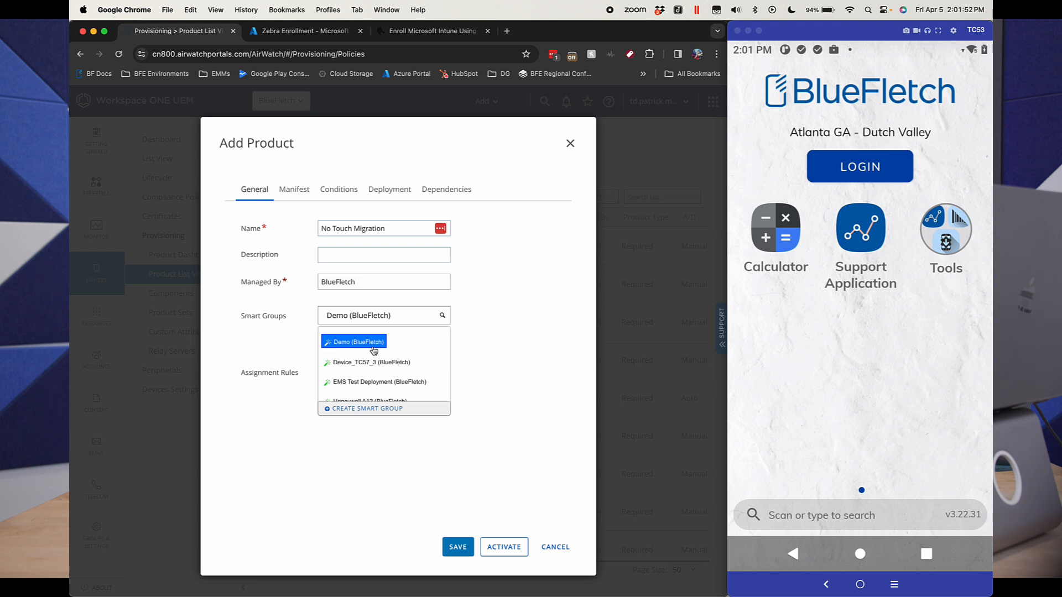
{"action": "left_click", "coordinate": [373, 349]}
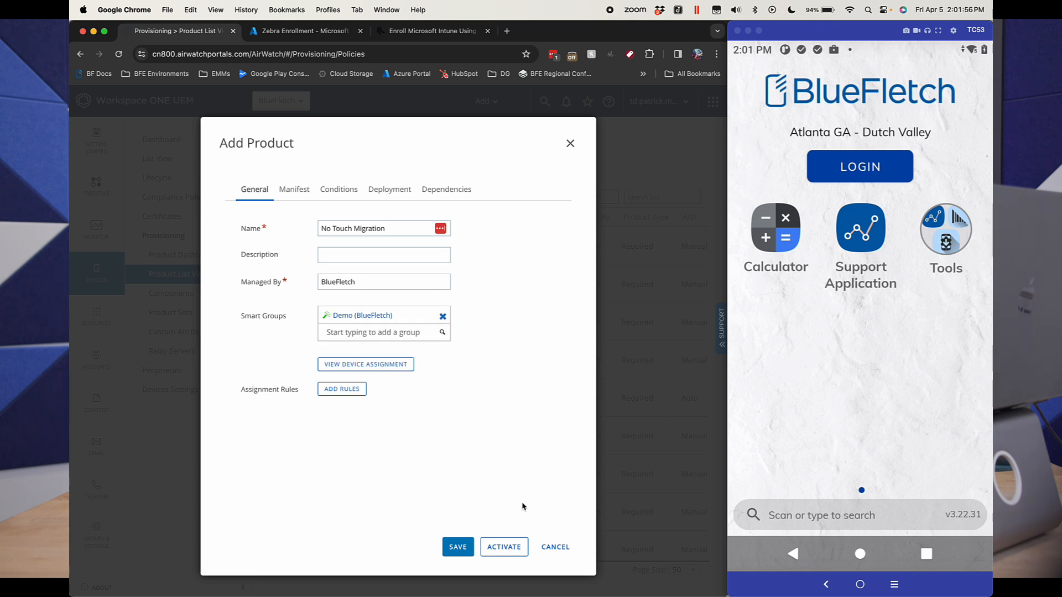
{"action": "left_click", "coordinate": [490, 549]}
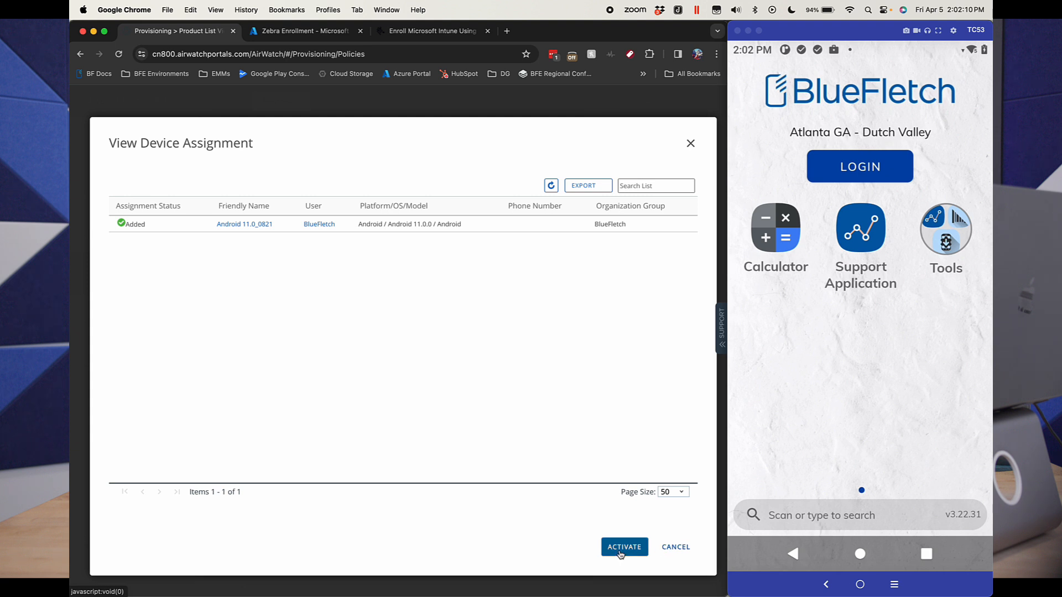
{"action": "left_click", "coordinate": [677, 555]}
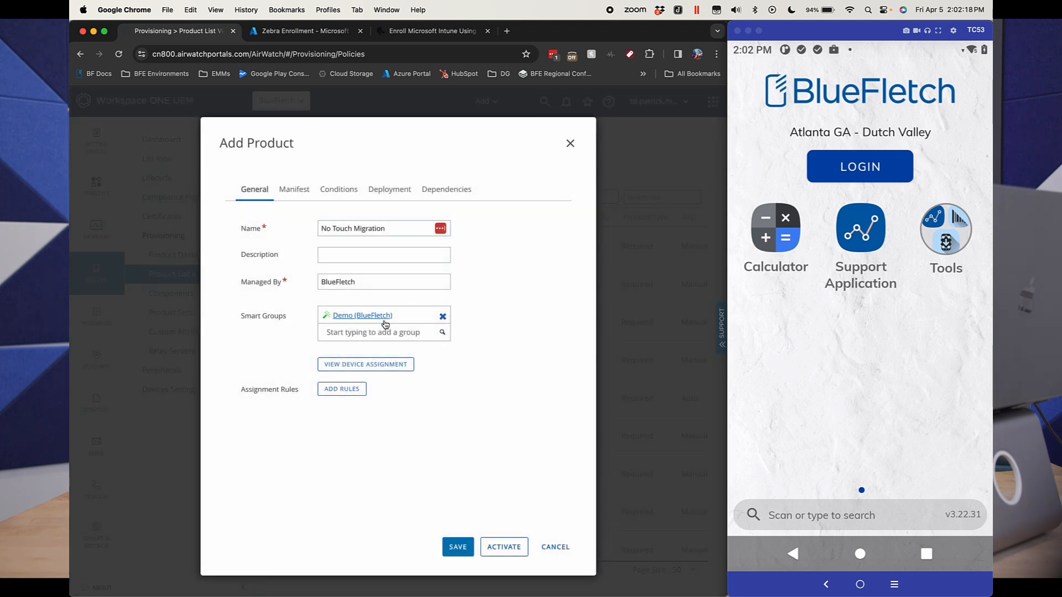
Step: Replace the Demo smart group with All Devices (BlueFletch) and activate the product
{"action": "left_click", "coordinate": [442, 316]}
{"action": "left_click", "coordinate": [396, 311]}
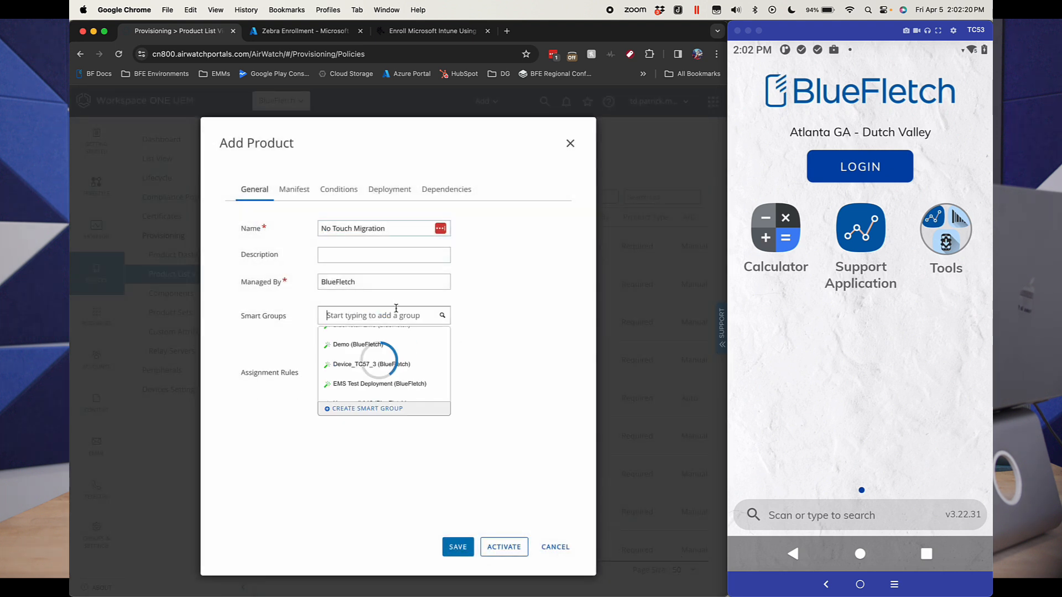
{"action": "key", "text": "Up"}
{"action": "key", "text": "Up"}
{"action": "key", "text": "Up"}
{"action": "key", "text": "Up"}
{"action": "key", "text": "Up"}
{"action": "key", "text": "Up"}
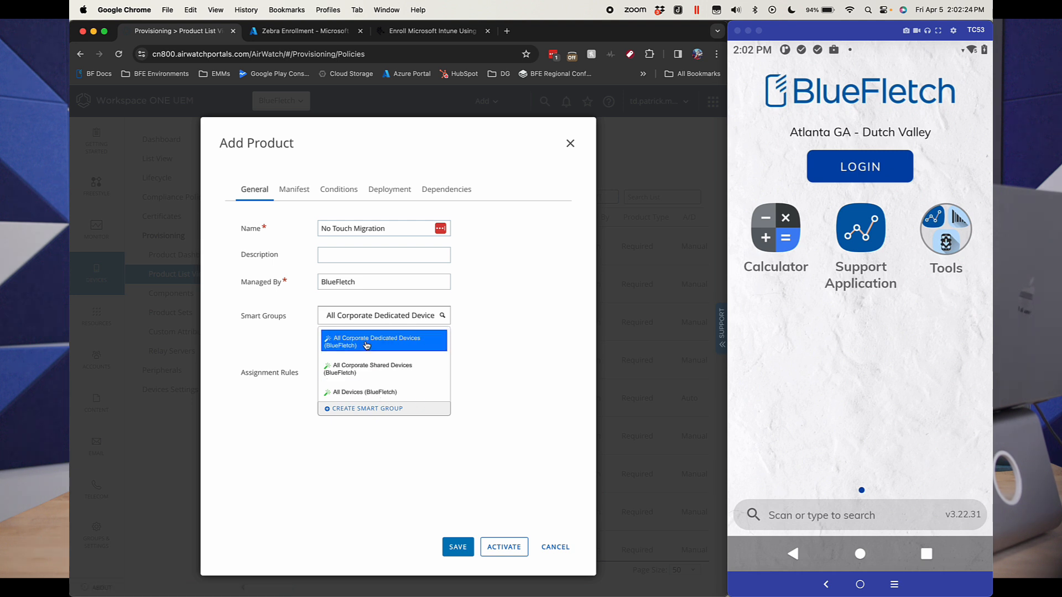
{"action": "left_click", "coordinate": [382, 397]}
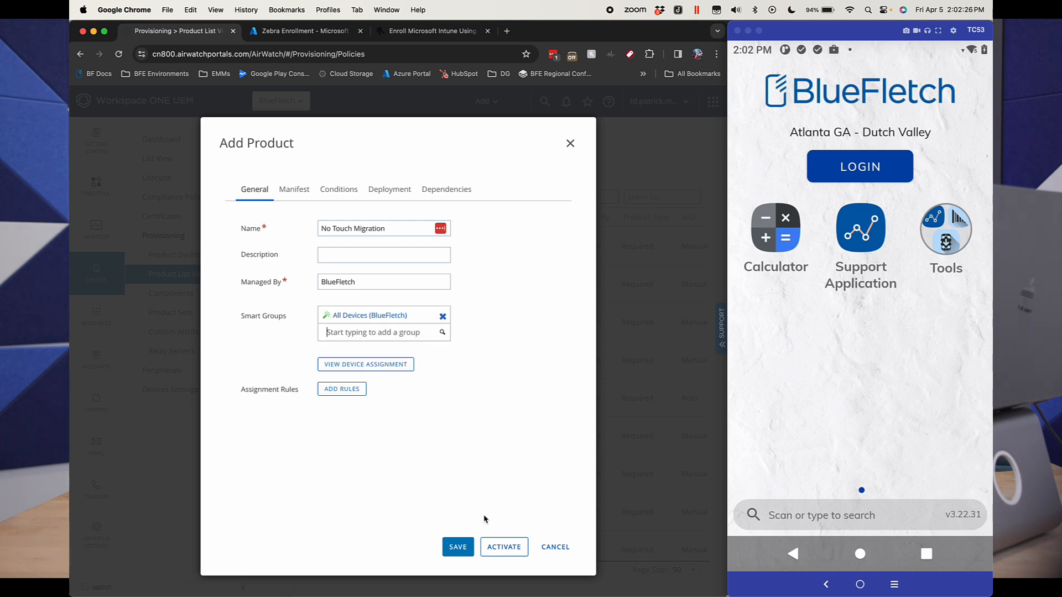
{"action": "left_click", "coordinate": [505, 547]}
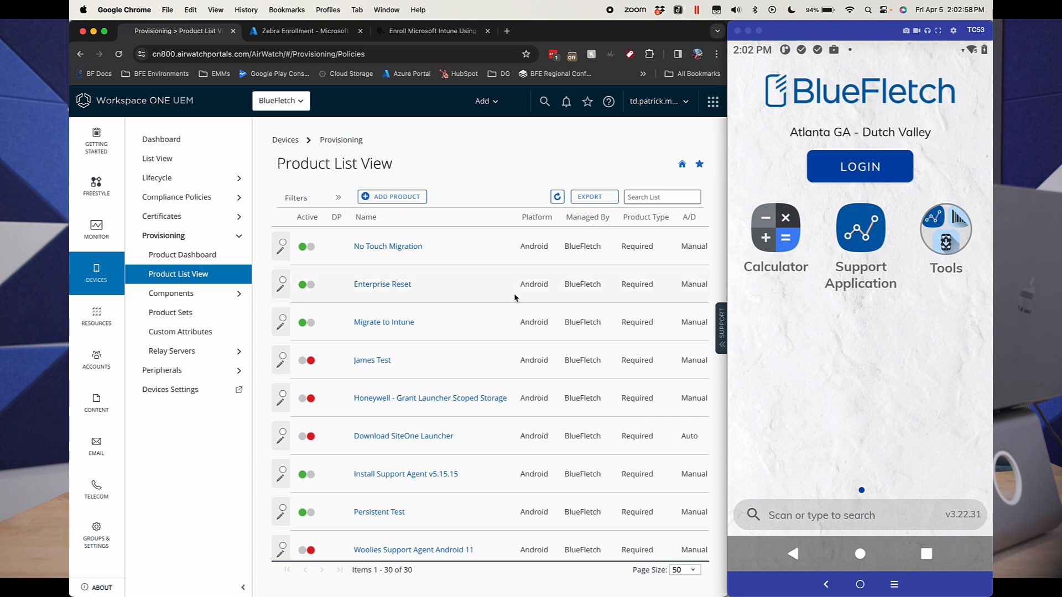
Step: Check the compliant, in-progress and failed counts of the No Touch Migration product
{"action": "scroll", "coordinate": [379, 288], "scroll_direction": "right", "scroll_amount": 2}
{"action": "scroll", "coordinate": [380, 288], "scroll_direction": "right", "scroll_amount": 5}
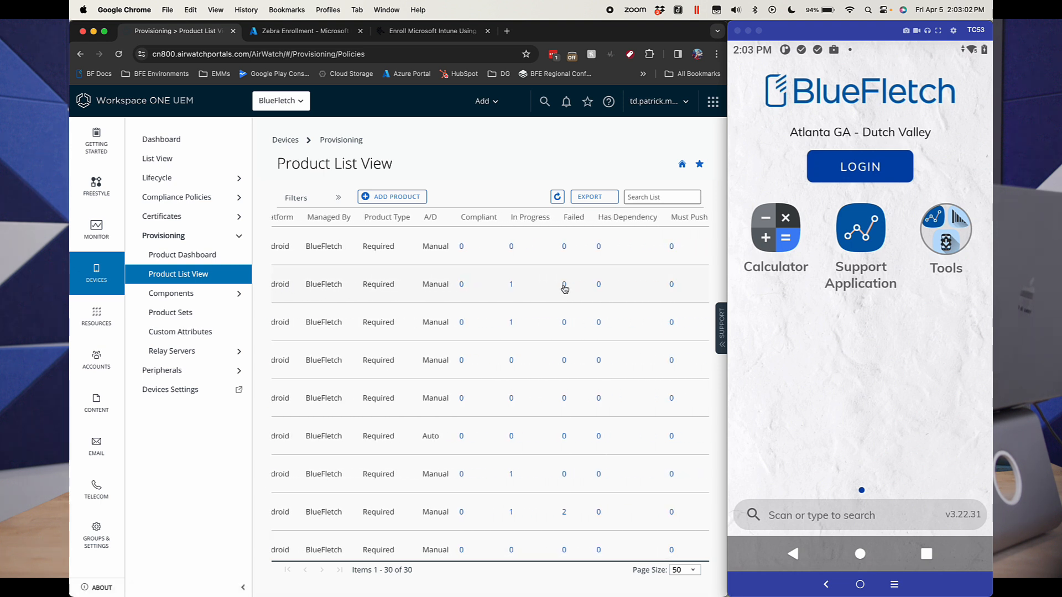
{"action": "scroll", "coordinate": [564, 286], "scroll_direction": "left", "scroll_amount": 6}
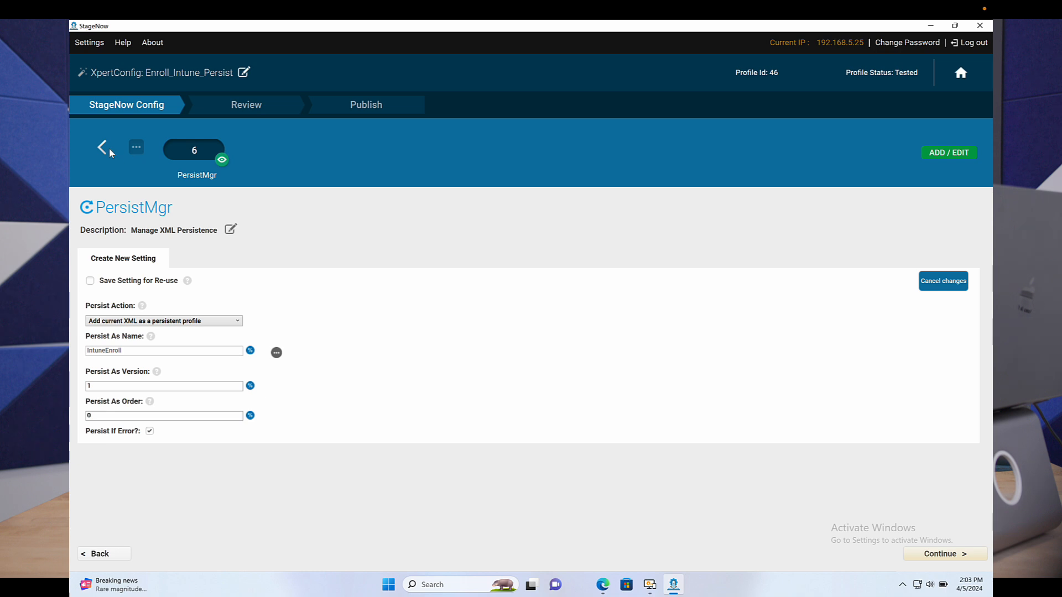
Step: Switch to StageNow and review the Intent setting of the Enroll_Intune_Persist profile
{"action": "left_click", "coordinate": [139, 152]}
{"action": "scroll", "coordinate": [185, 309], "scroll_direction": "down", "scroll_amount": 1}
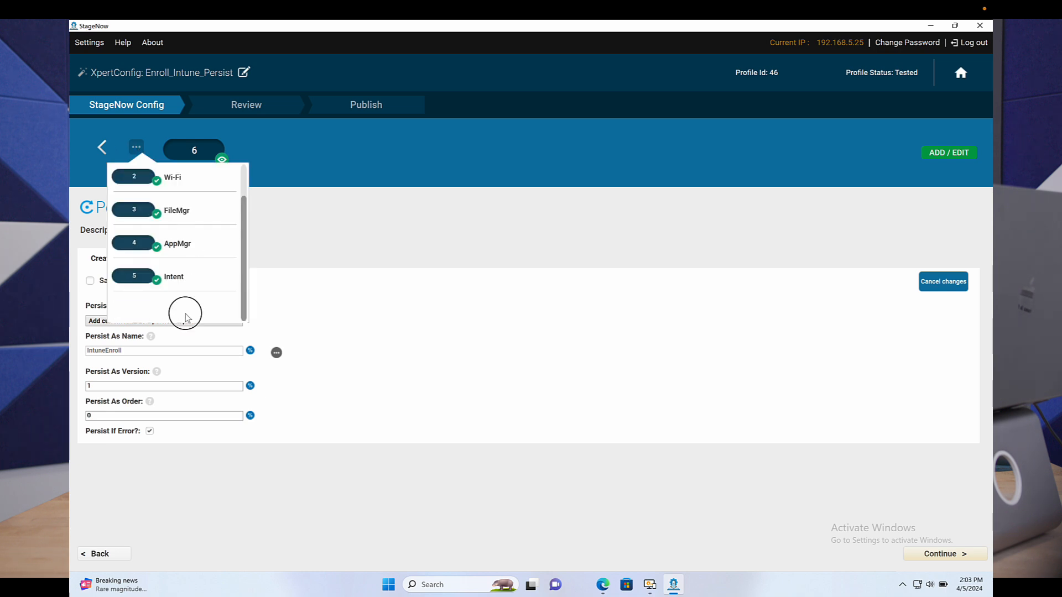
{"action": "left_click", "coordinate": [174, 279]}
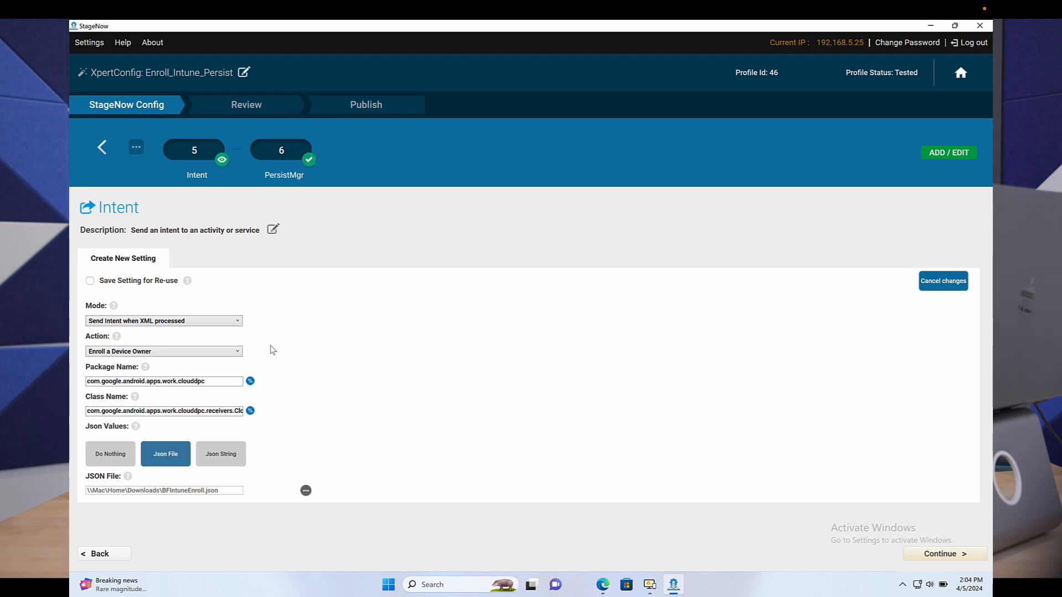
Step: Switch back to Workspace ONE and open the assigned products of the most recently seen Zebra TC53
{"action": "key", "text": "ctrl+Left"}
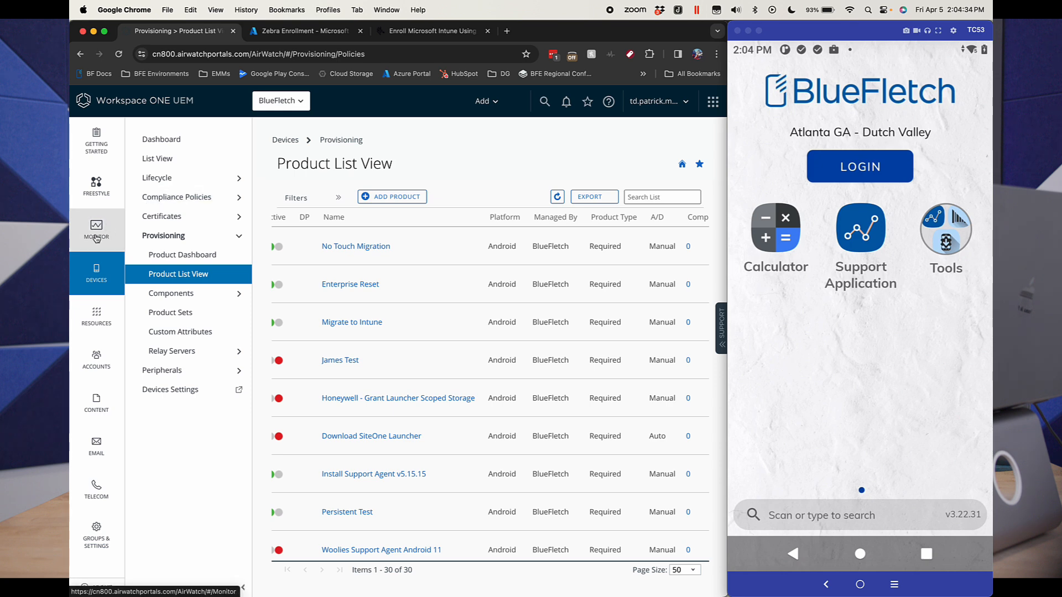
{"action": "mouse_move", "coordinate": [99, 180]}
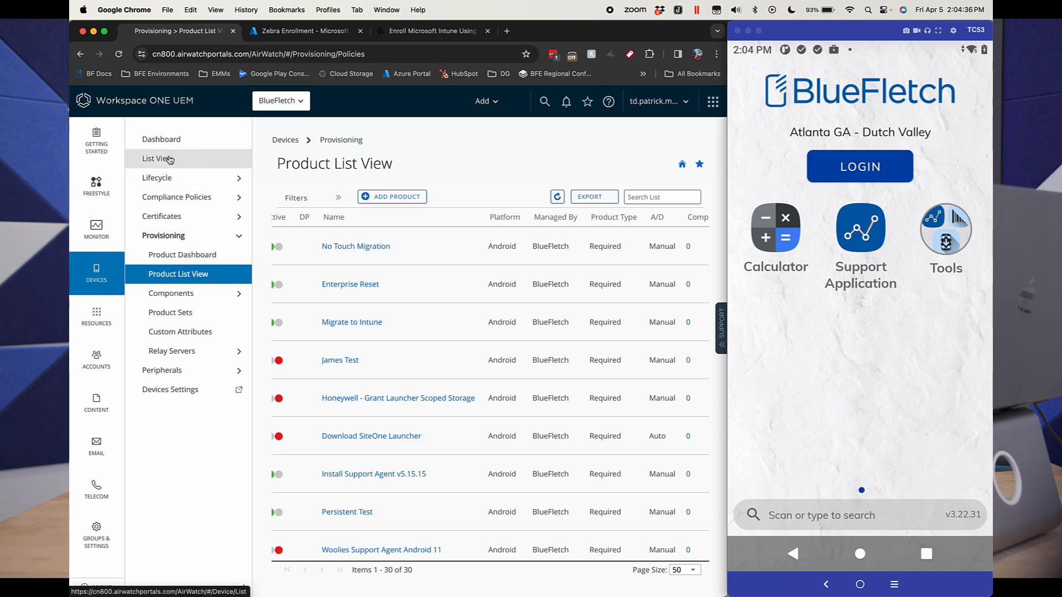
{"action": "left_click", "coordinate": [169, 159]}
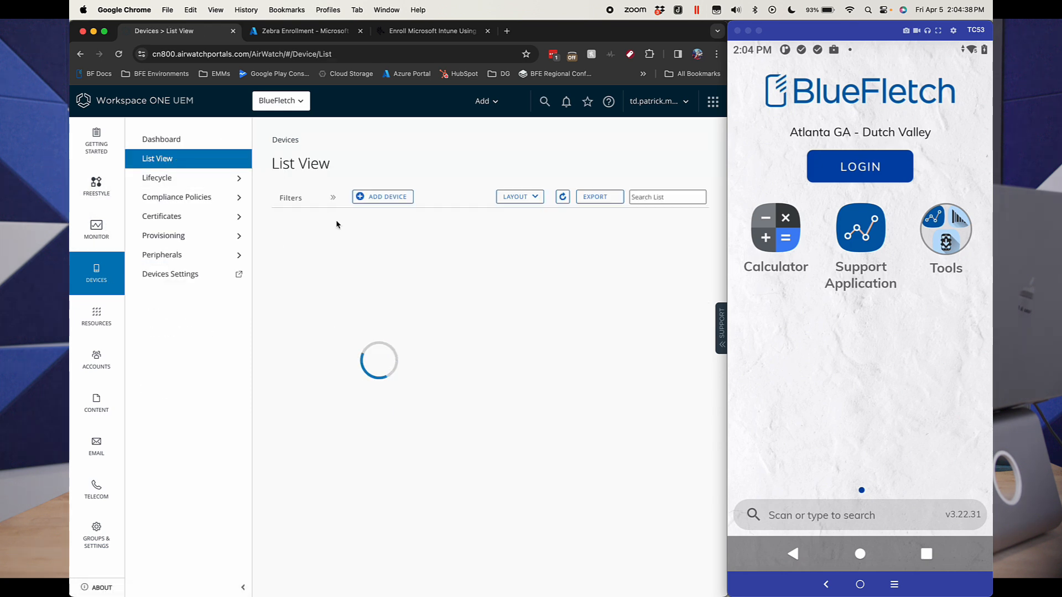
{"action": "left_click", "coordinate": [378, 238]}
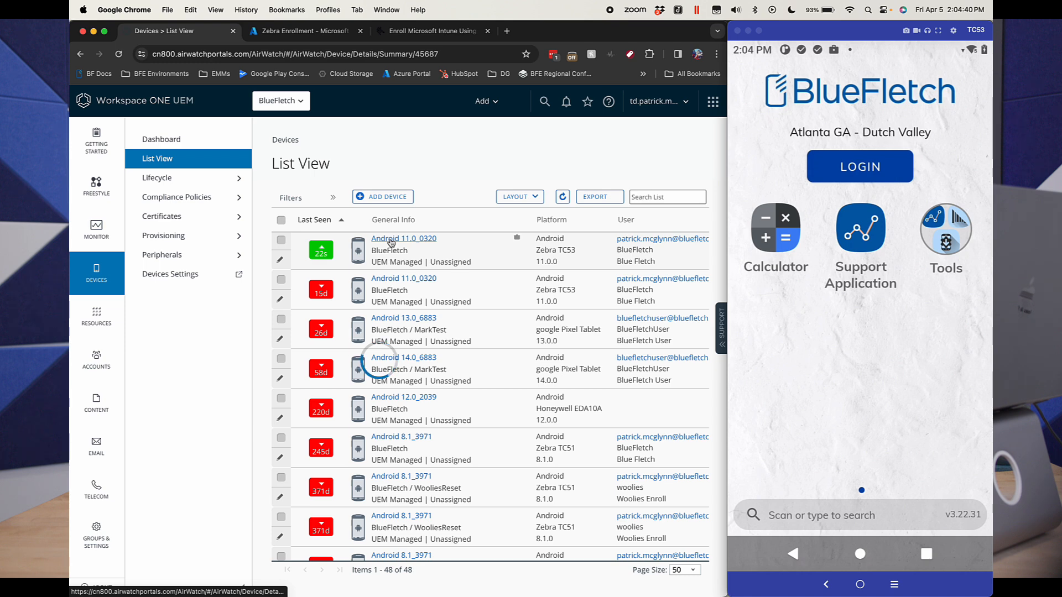
{"action": "left_click", "coordinate": [618, 221]}
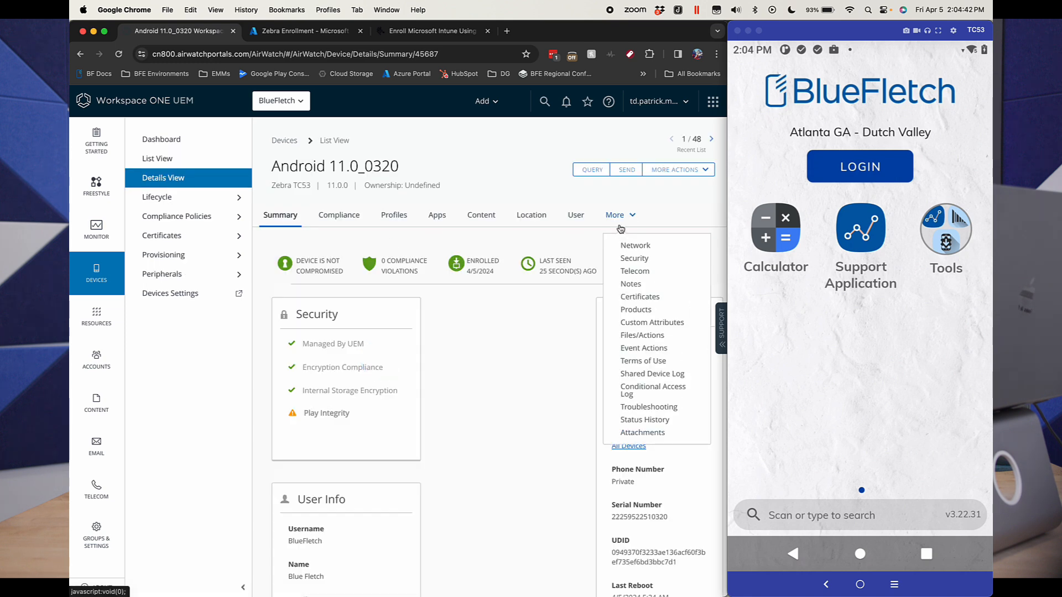
{"action": "left_click", "coordinate": [637, 313]}
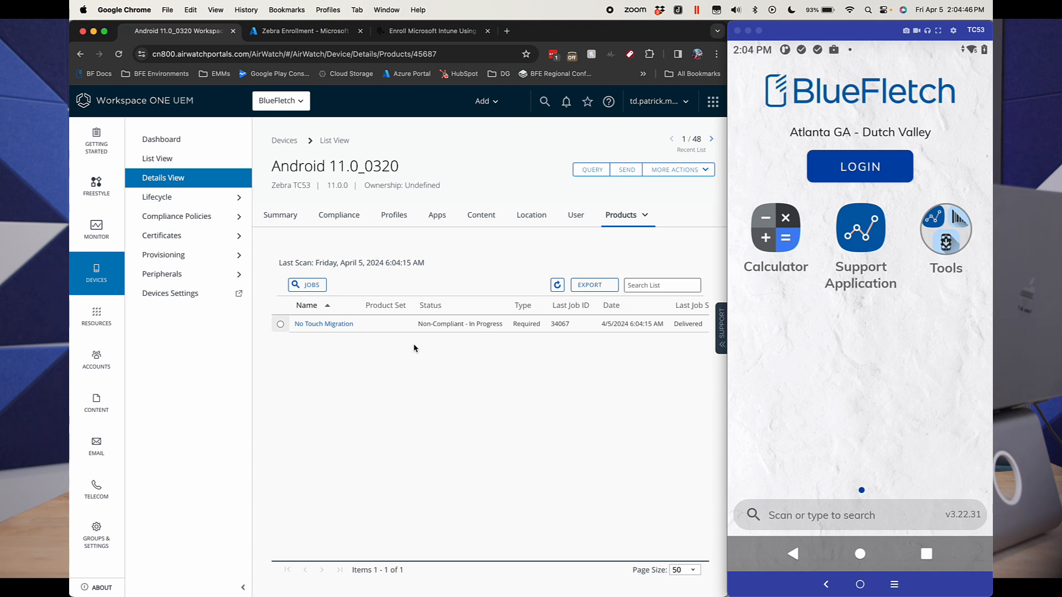
Step: Refresh the device's product status and inspect the job log of the No Touch Migration product
{"action": "left_click", "coordinate": [557, 286]}
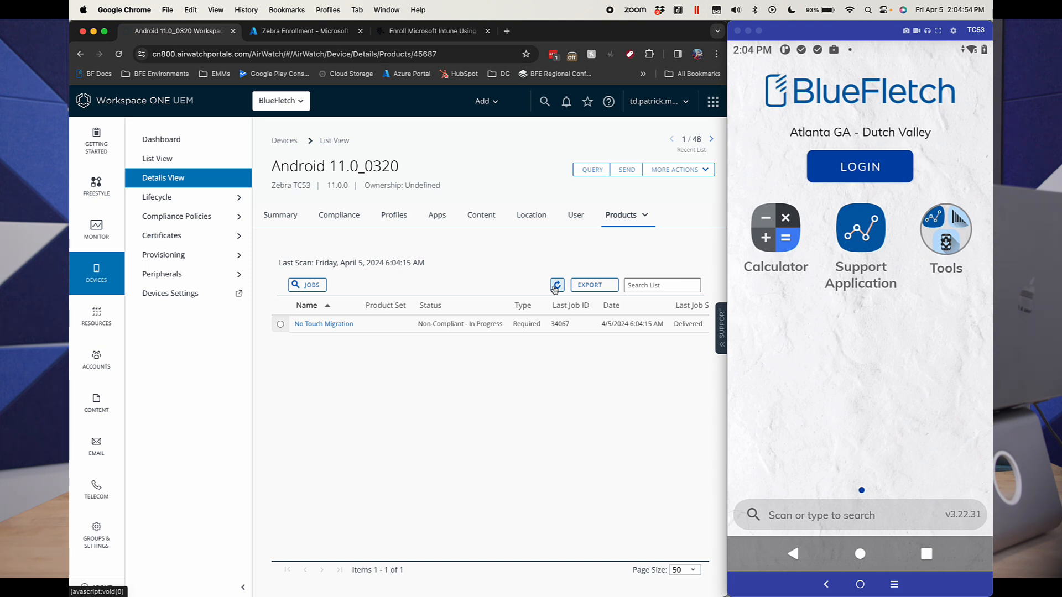
{"action": "left_click", "coordinate": [557, 285]}
{"action": "left_click", "coordinate": [679, 329]}
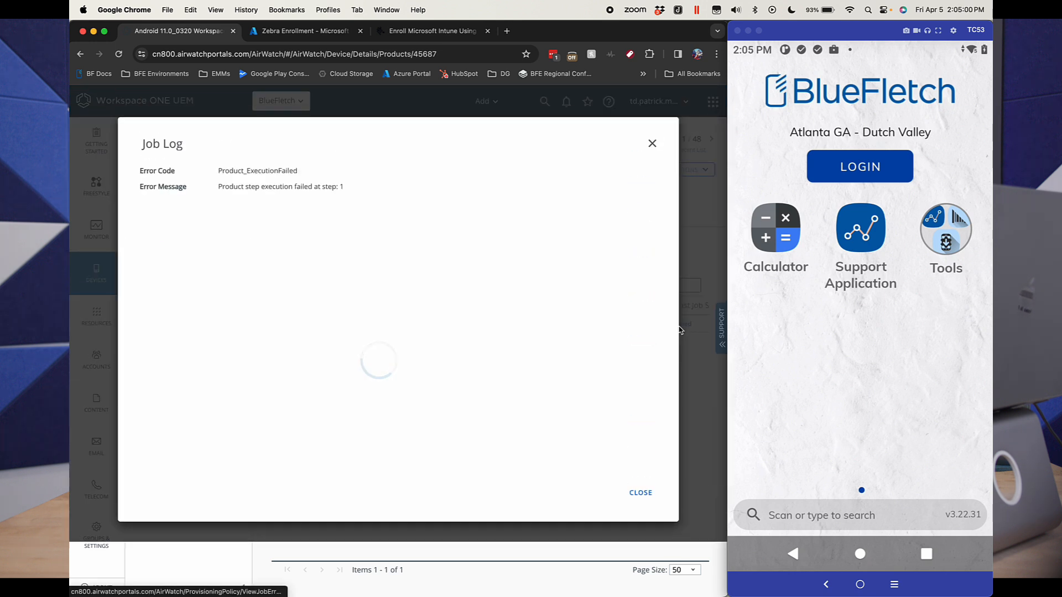
{"action": "left_click", "coordinate": [651, 146]}
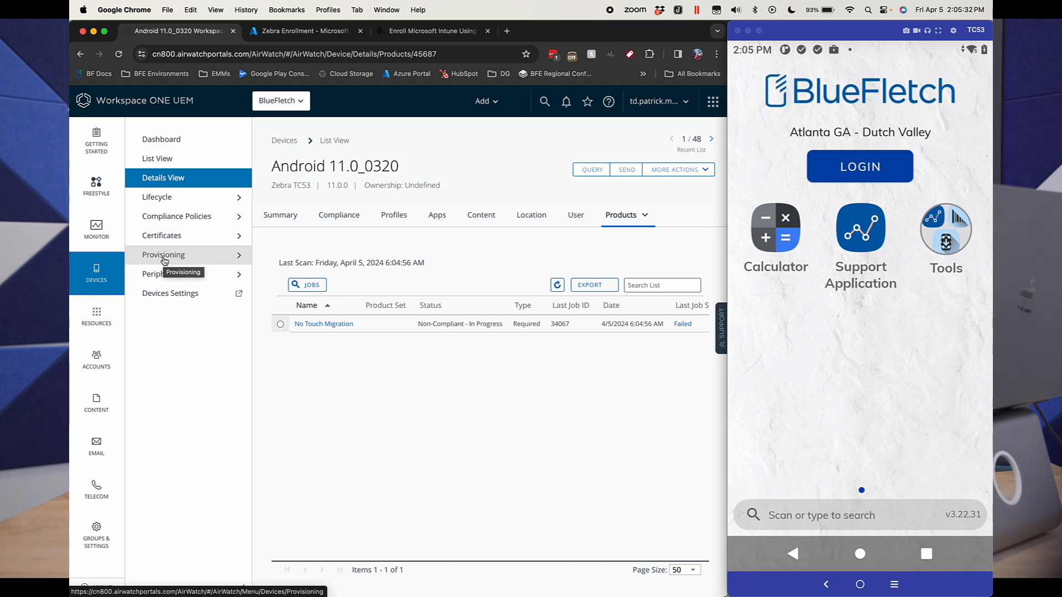
Step: Open the Enterprise Reset product from the provisioning product list and review its manifest and general details
{"action": "left_click", "coordinate": [163, 257]}
{"action": "left_click", "coordinate": [189, 317]}
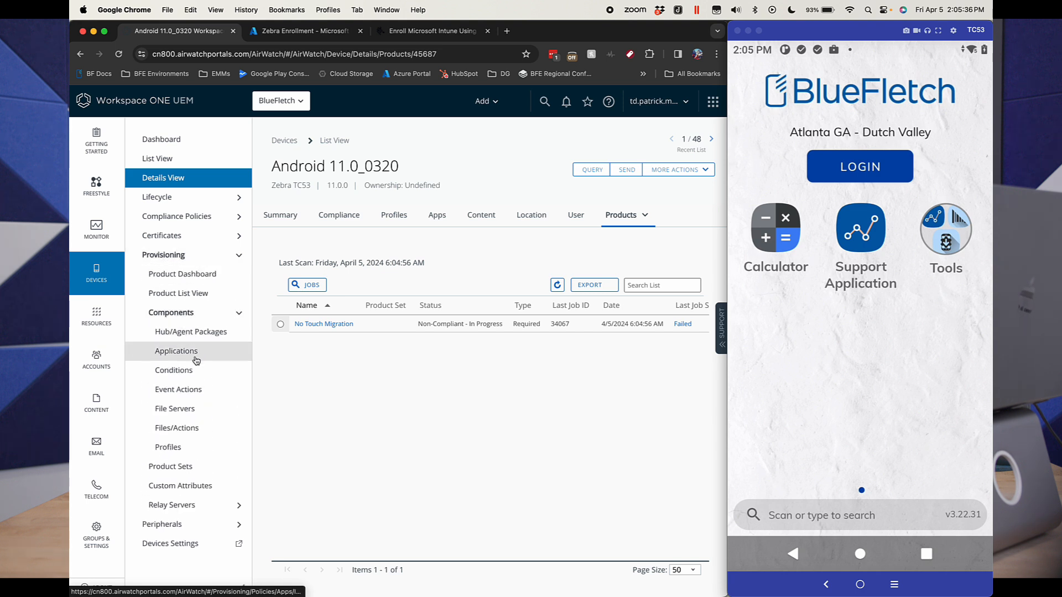
{"action": "left_click", "coordinate": [198, 296]}
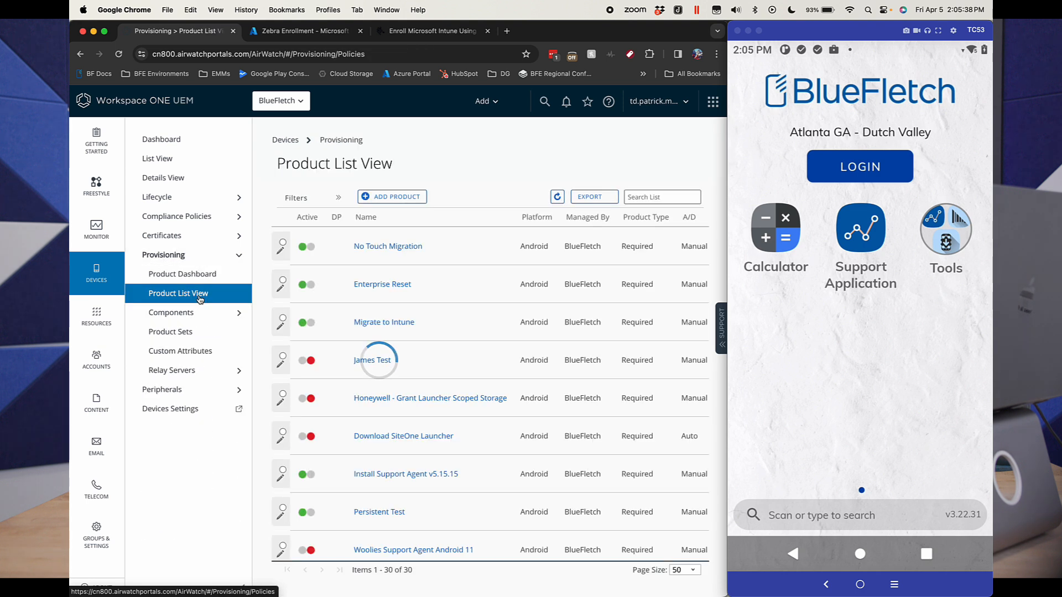
{"action": "left_click", "coordinate": [374, 288]}
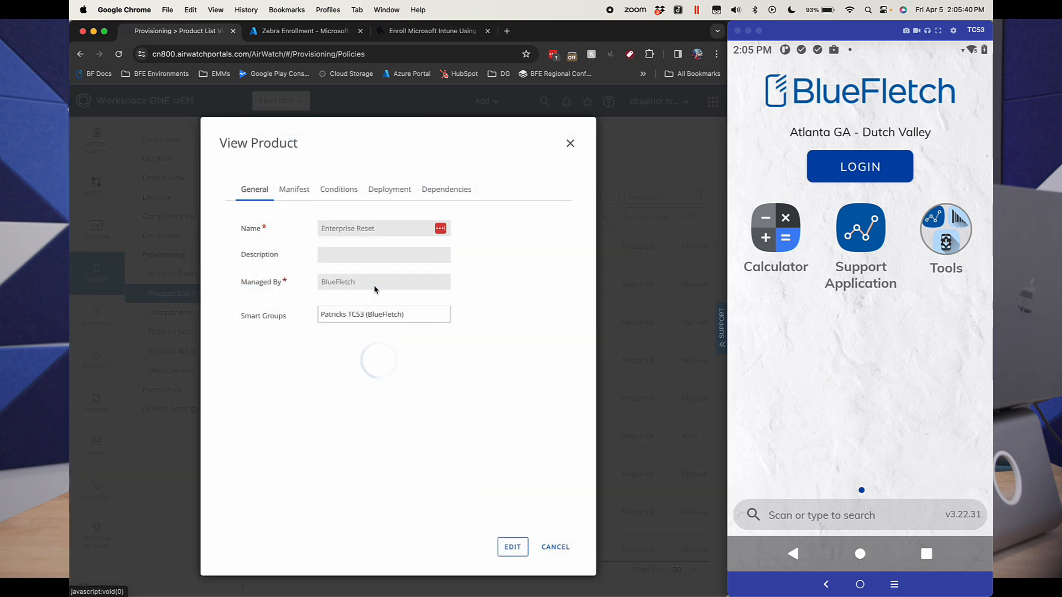
{"action": "left_click", "coordinate": [307, 191]}
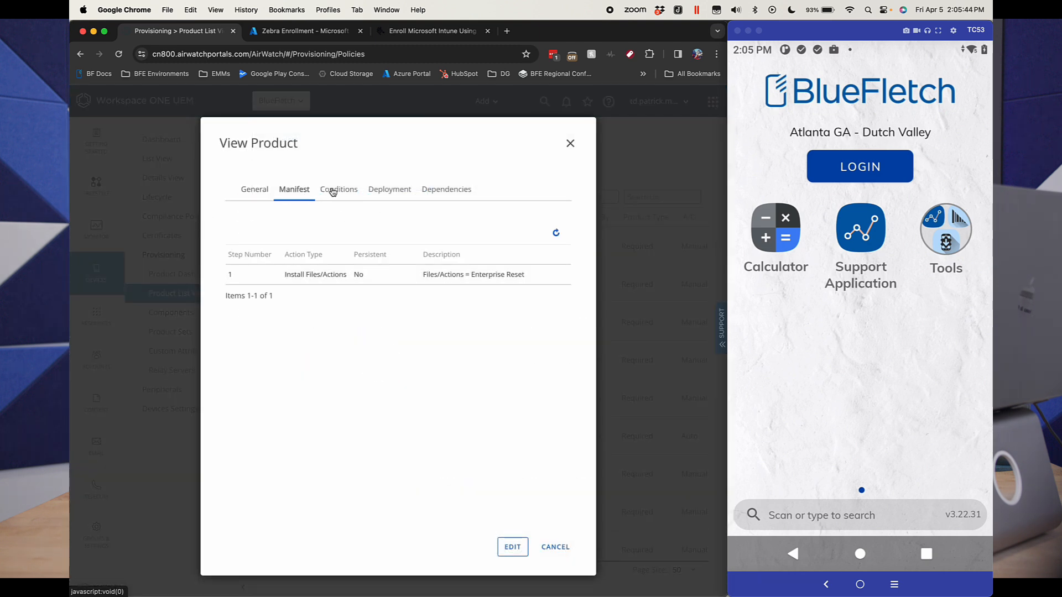
{"action": "left_click", "coordinate": [264, 188]}
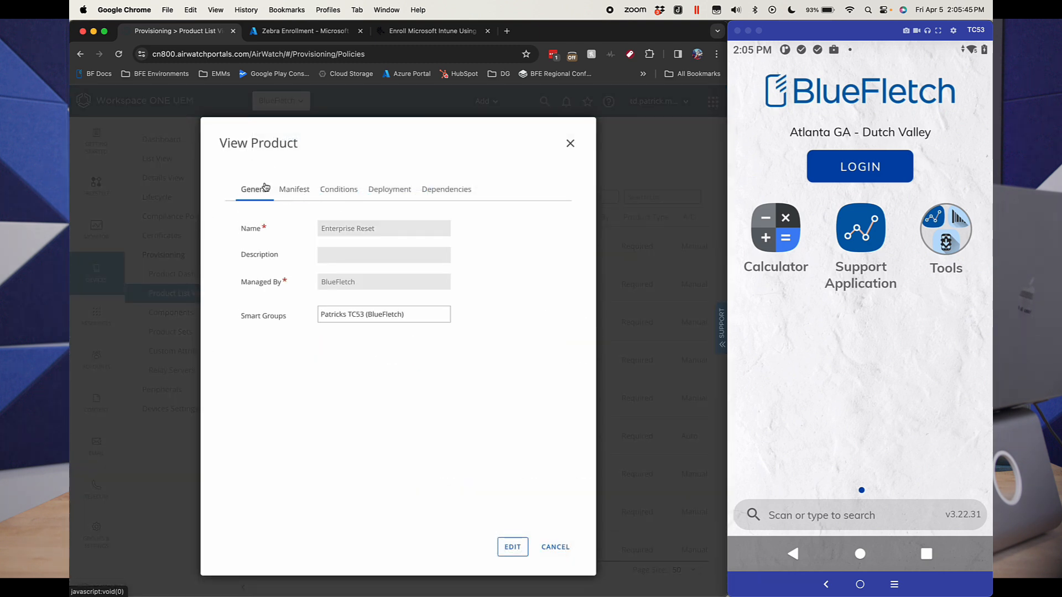
Step: Edit the Enterprise Reset product to add the All Devices (BlueFletch) smart group and save it
{"action": "left_click", "coordinate": [513, 553]}
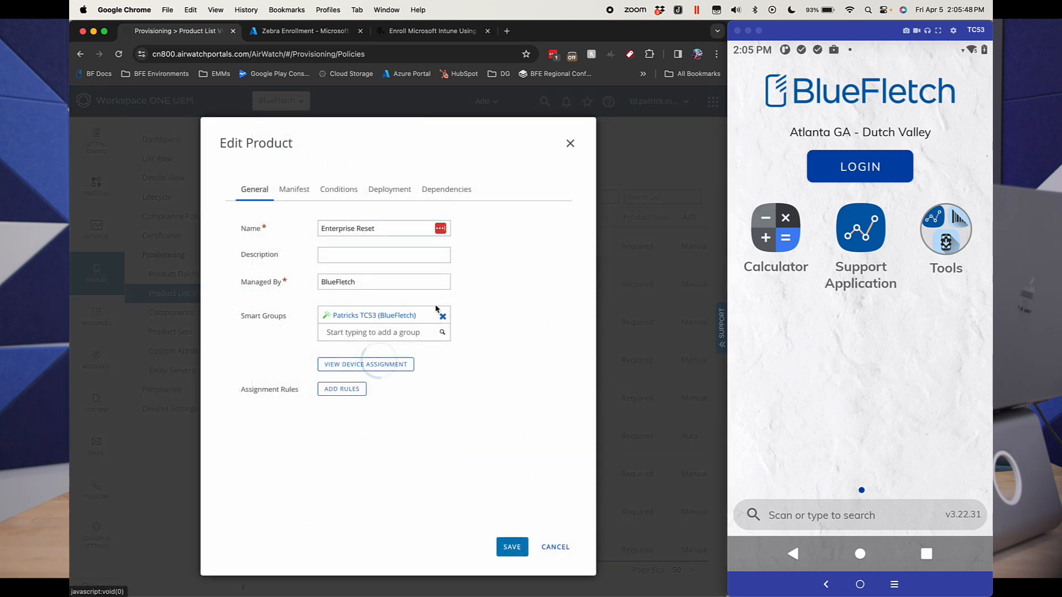
{"action": "left_click", "coordinate": [387, 330]}
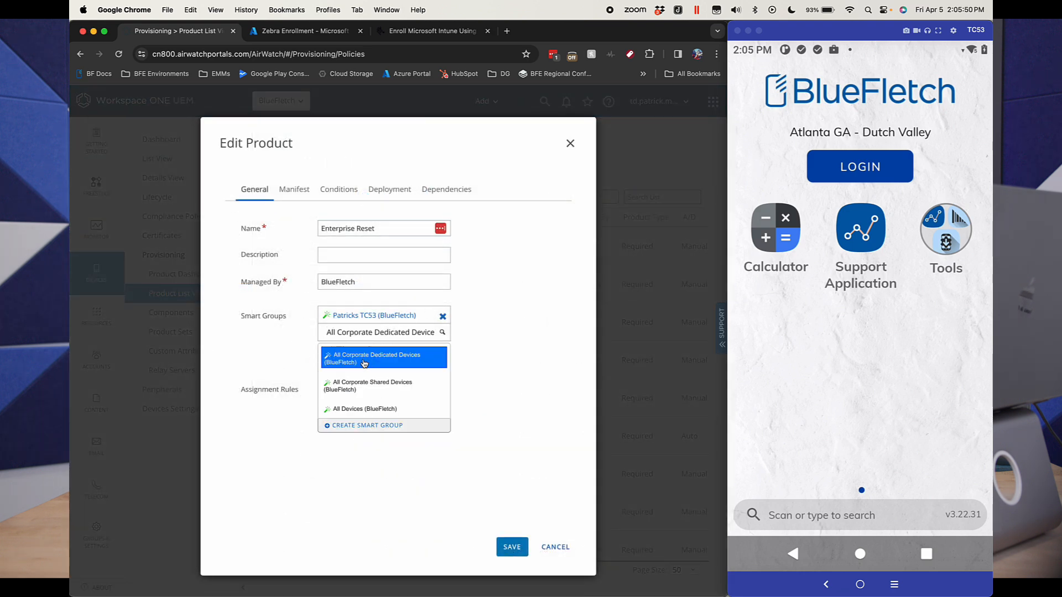
{"action": "left_click", "coordinate": [366, 395]}
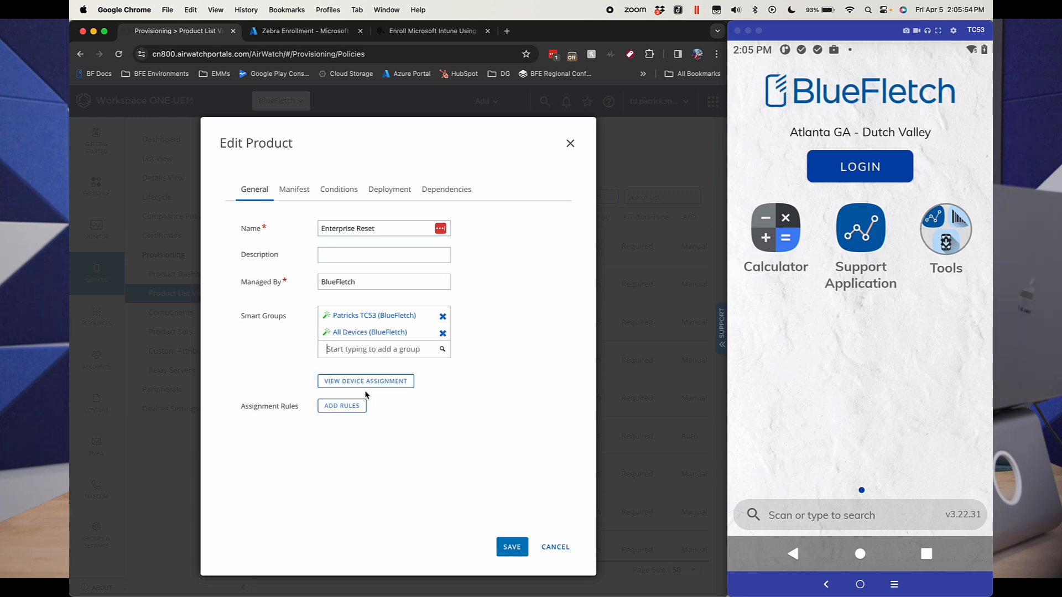
{"action": "left_click", "coordinate": [512, 549]}
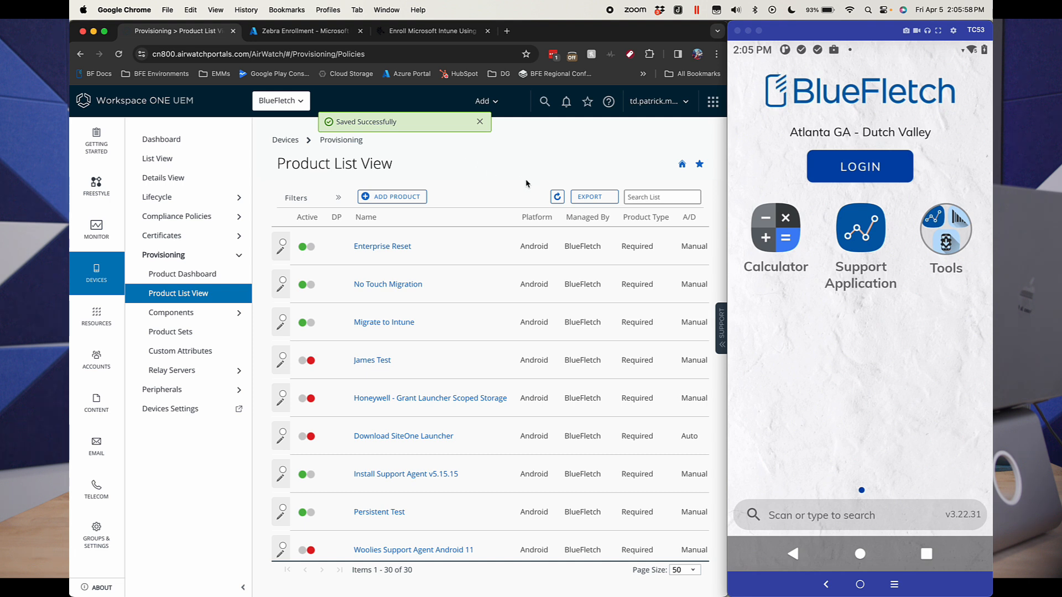
Step: Open the Zebra TC53 Android 11.0_0320 from the device list and check its assigned products
{"action": "left_click", "coordinate": [795, 391]}
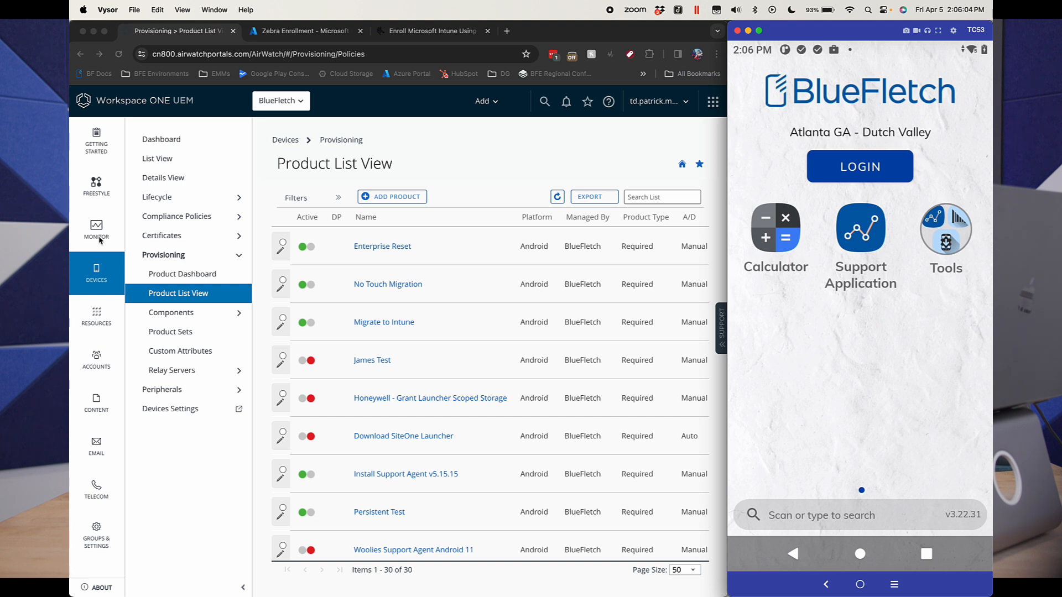
{"action": "left_click", "coordinate": [185, 164]}
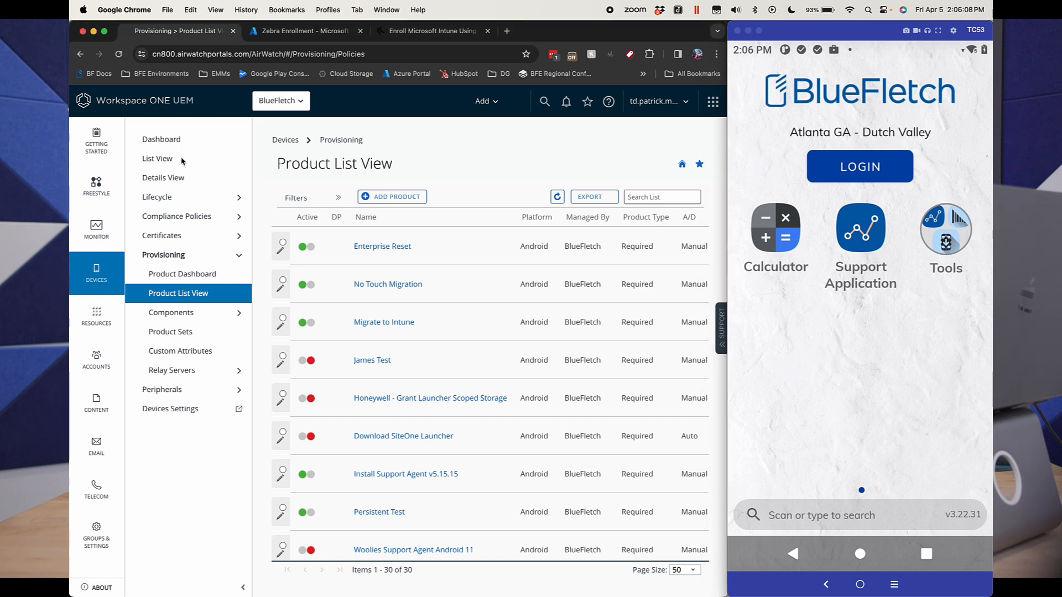
{"action": "left_click", "coordinate": [170, 160]}
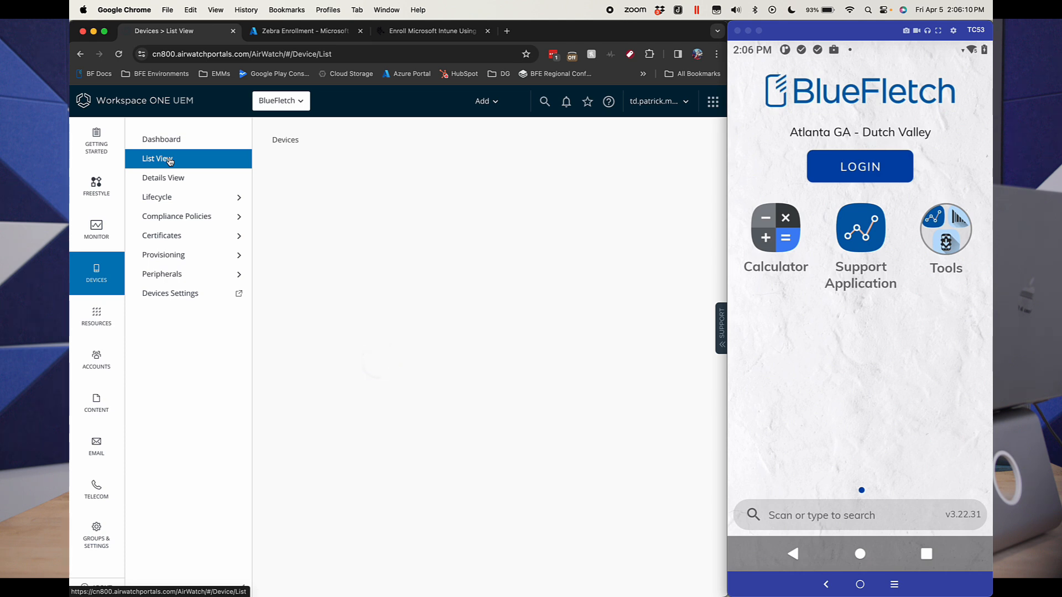
{"action": "left_click", "coordinate": [389, 238]}
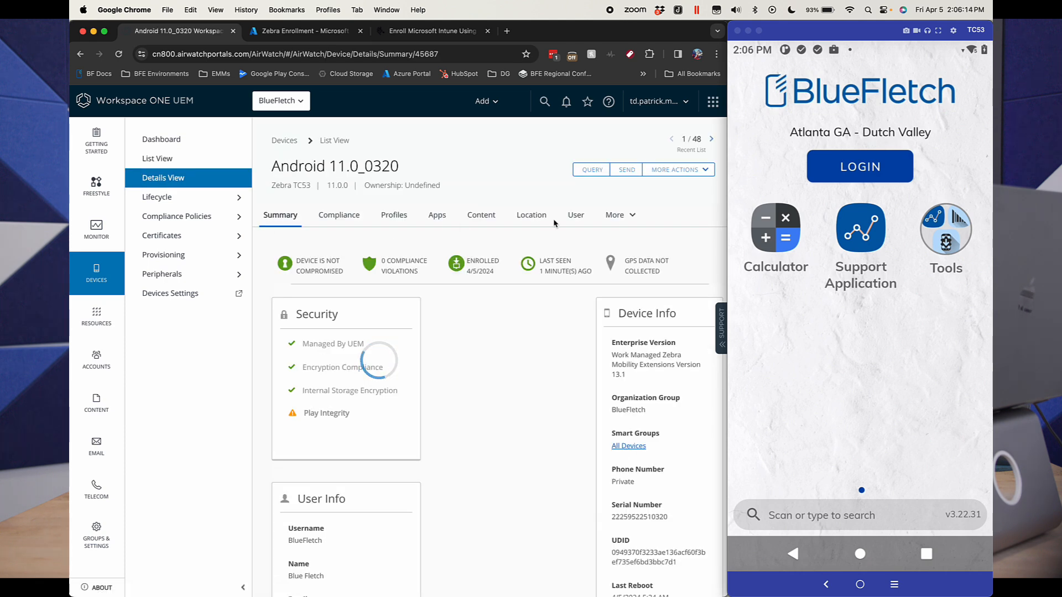
{"action": "left_click", "coordinate": [619, 215]}
{"action": "left_click", "coordinate": [640, 312]}
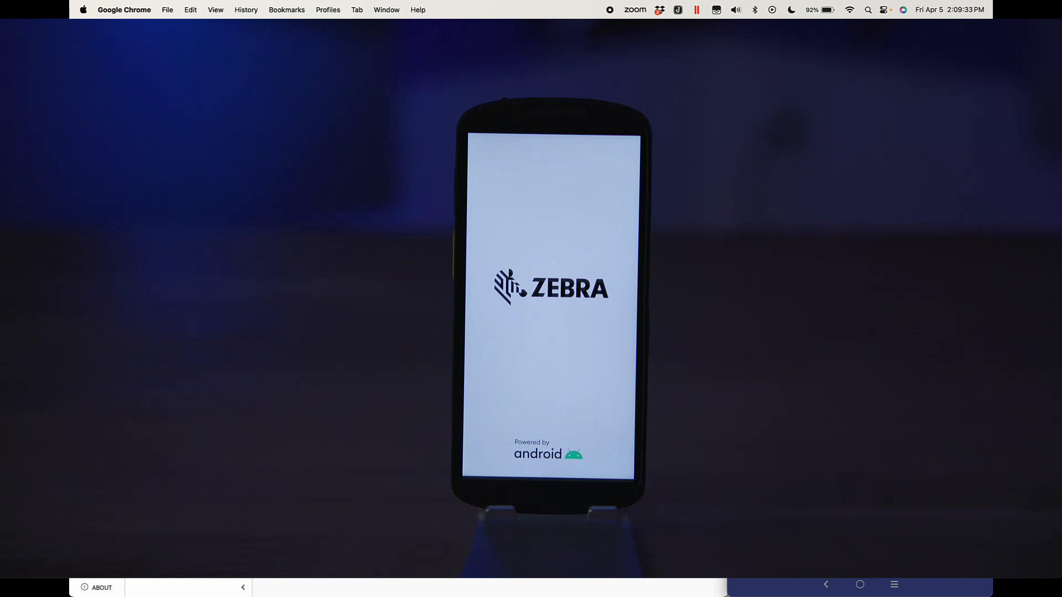
Step: Switch to the Microsoft Intune admin center and list the Android devices through the Dedicated management solution
{"action": "mouse_move", "coordinate": [477, 595]}
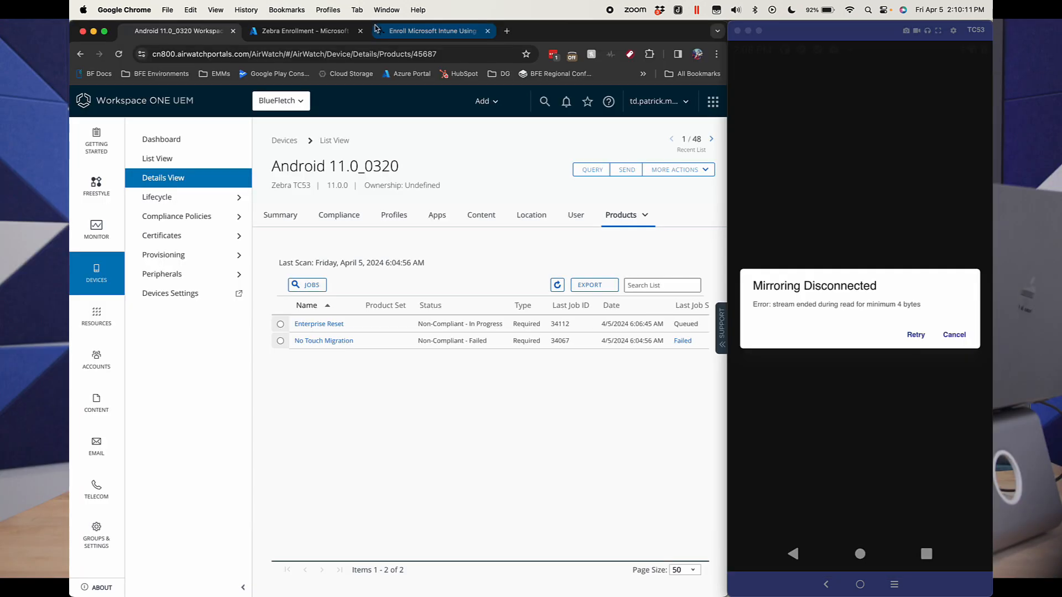
{"action": "left_click", "coordinate": [319, 33]}
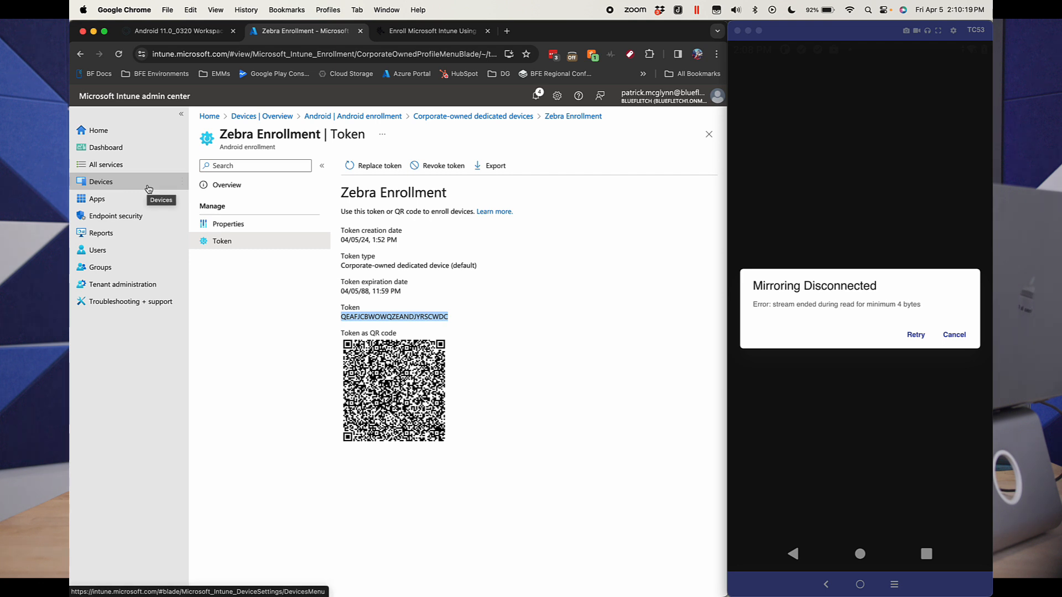
{"action": "left_click", "coordinate": [149, 188]}
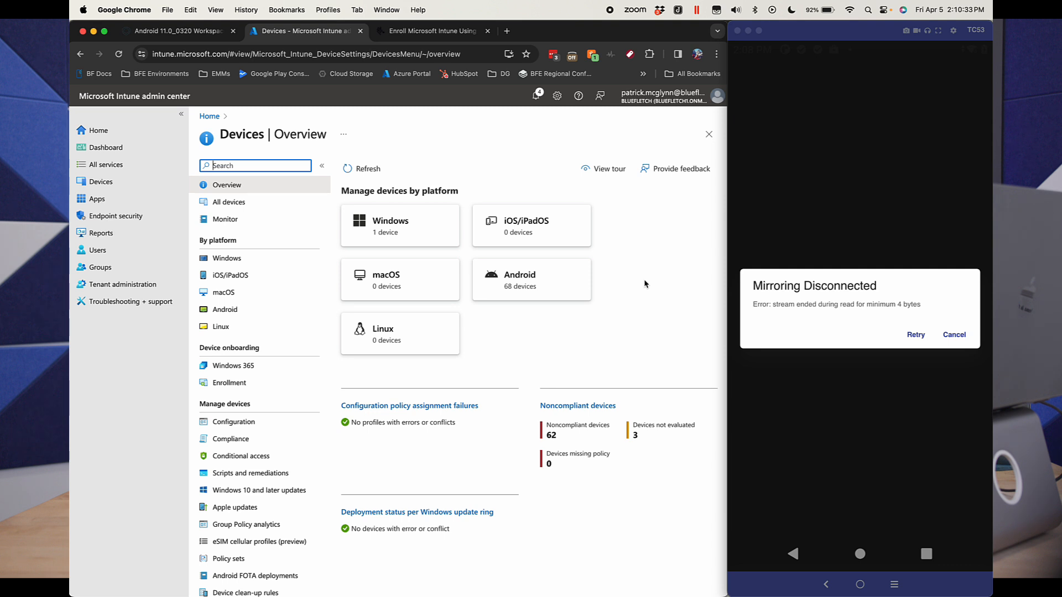
{"action": "left_click", "coordinate": [567, 287]}
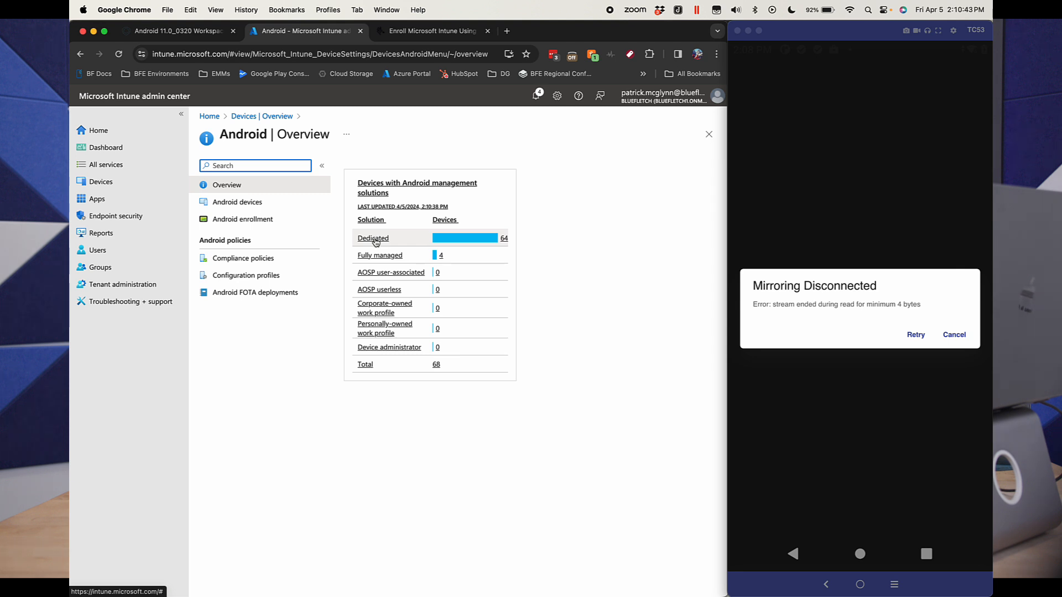
{"action": "left_click", "coordinate": [374, 239]}
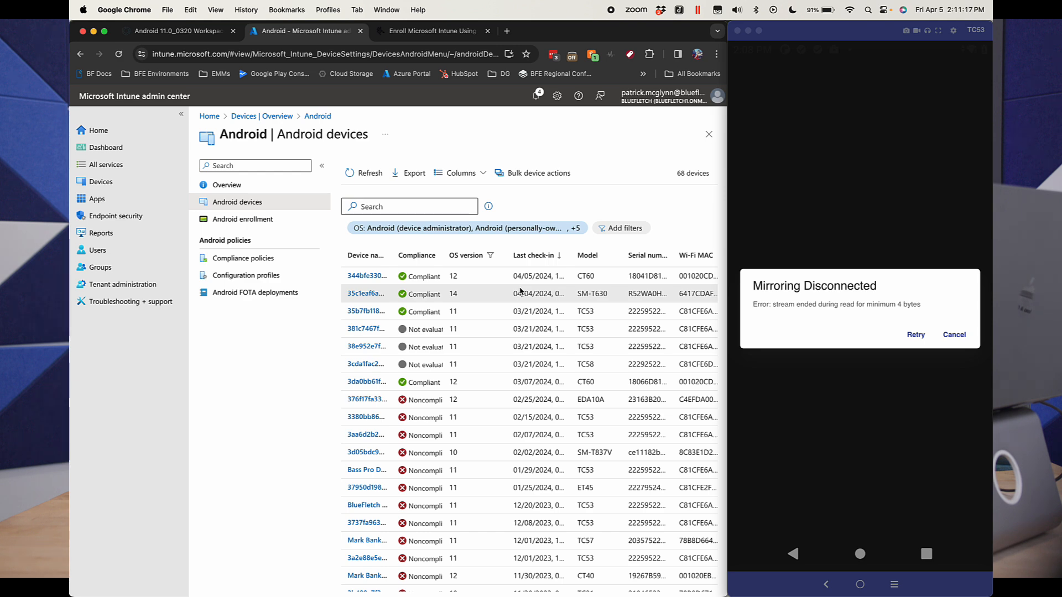
Step: Switch back to Workspace ONE and delete the enrolled device Android 11.0_0320
{"action": "left_click", "coordinate": [180, 31]}
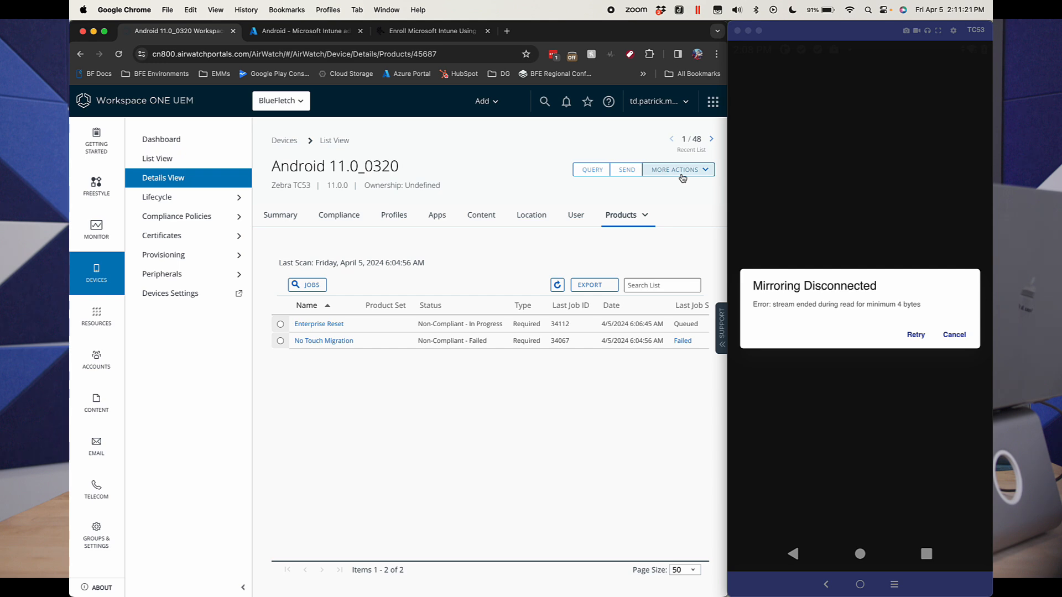
{"action": "left_click", "coordinate": [683, 173]}
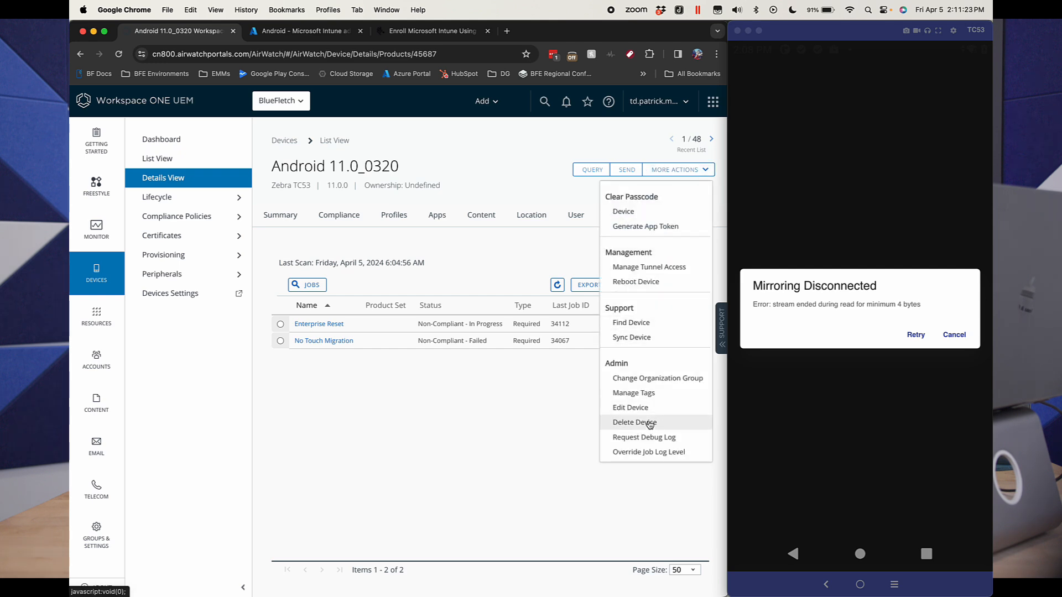
{"action": "left_click", "coordinate": [648, 422]}
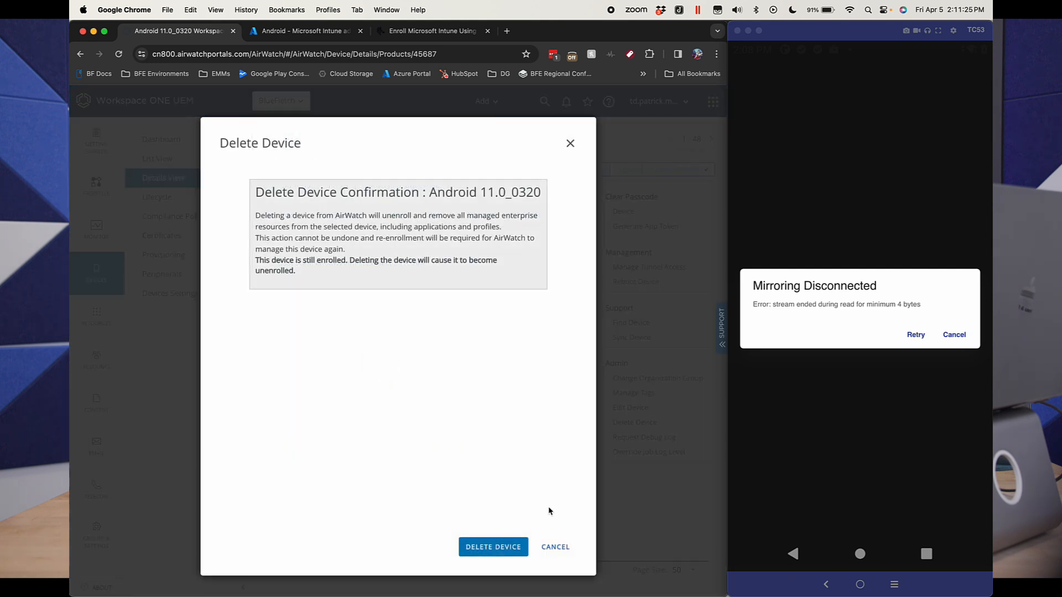
{"action": "left_click", "coordinate": [507, 544]}
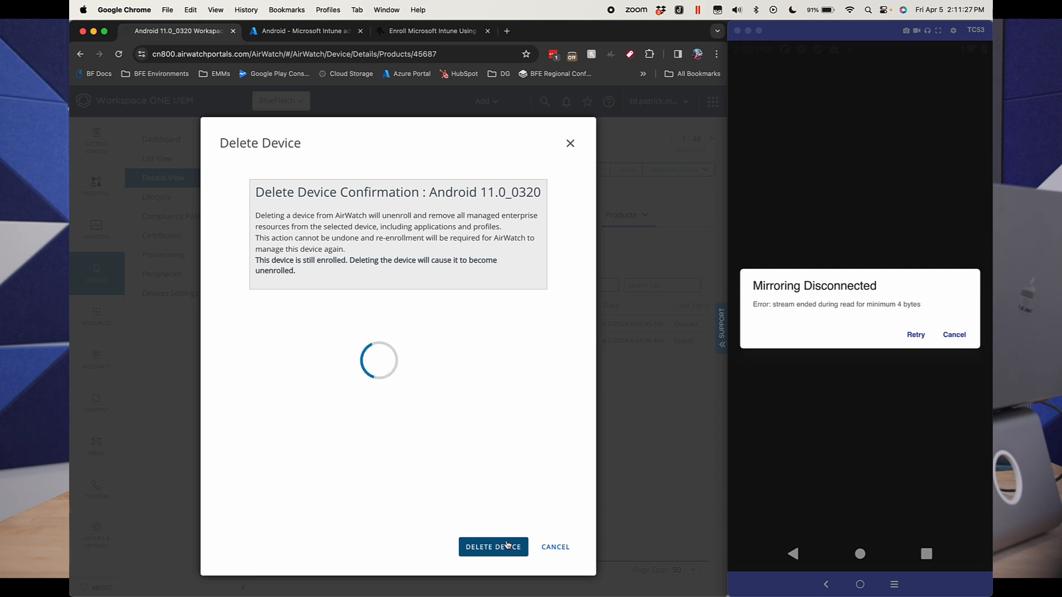
{"action": "left_click_drag", "start_coordinate": [302, 260], "coordinate": [358, 279]}
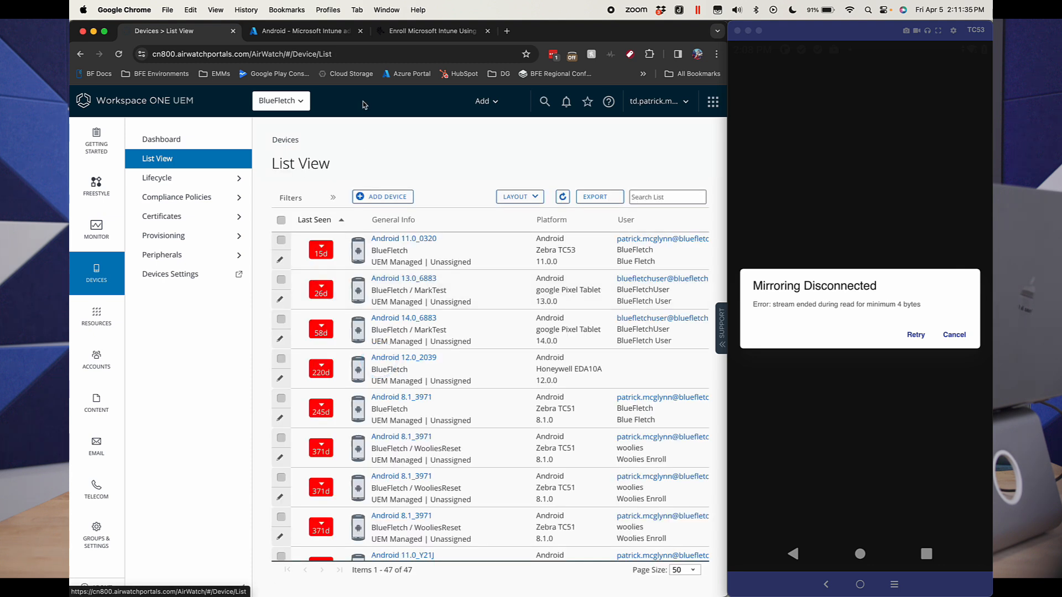
Step: Return to the Android device list in Intune and open the most recently checked-in TC53
{"action": "left_click", "coordinate": [304, 31]}
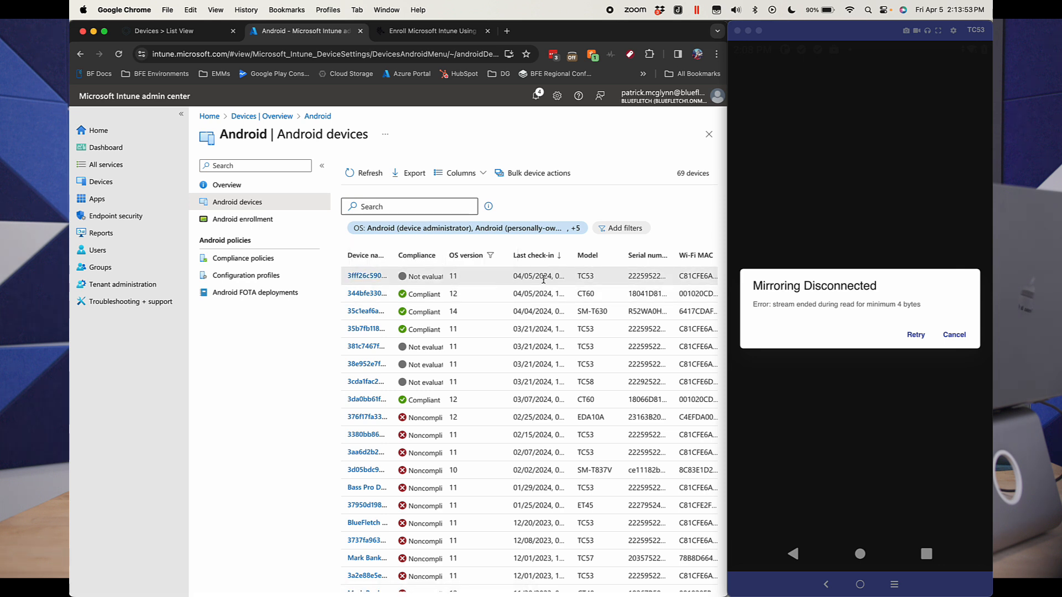
{"action": "left_click", "coordinate": [355, 276]}
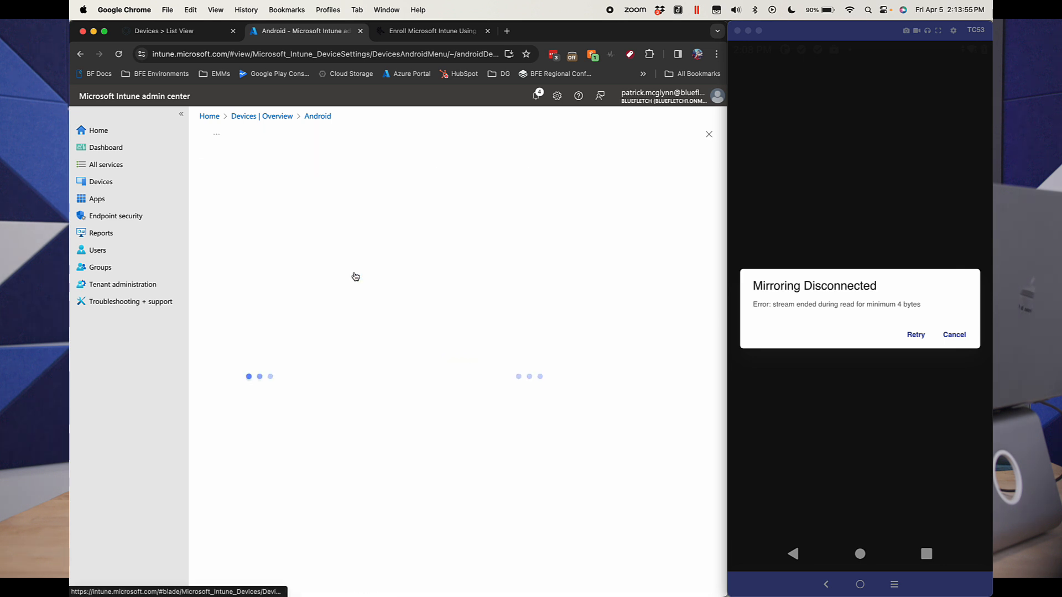